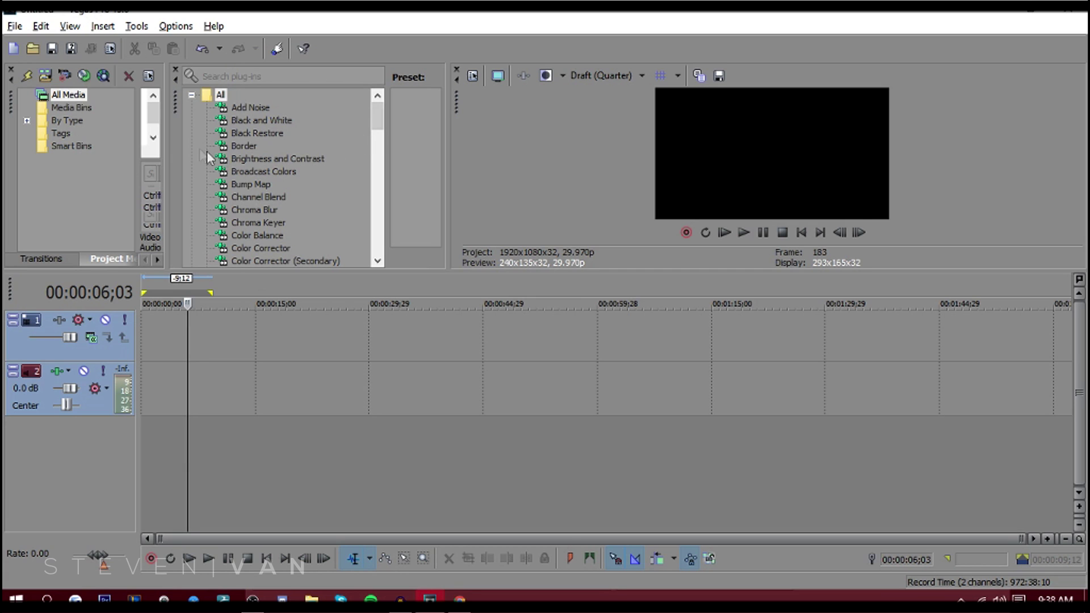
Step: Start a new 1920x1080, 29.970 fps project without saving Untitled, then go to the browser
{"action": "left_click_drag", "start_coordinate": [168, 139], "coordinate": [241, 156]}
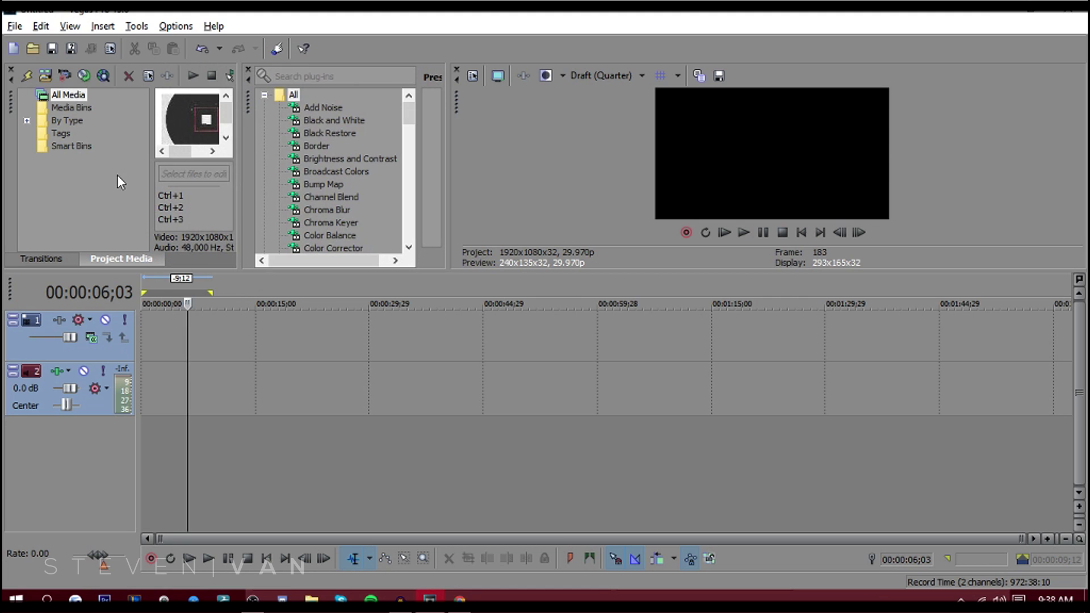
{"action": "left_click", "coordinate": [73, 260]}
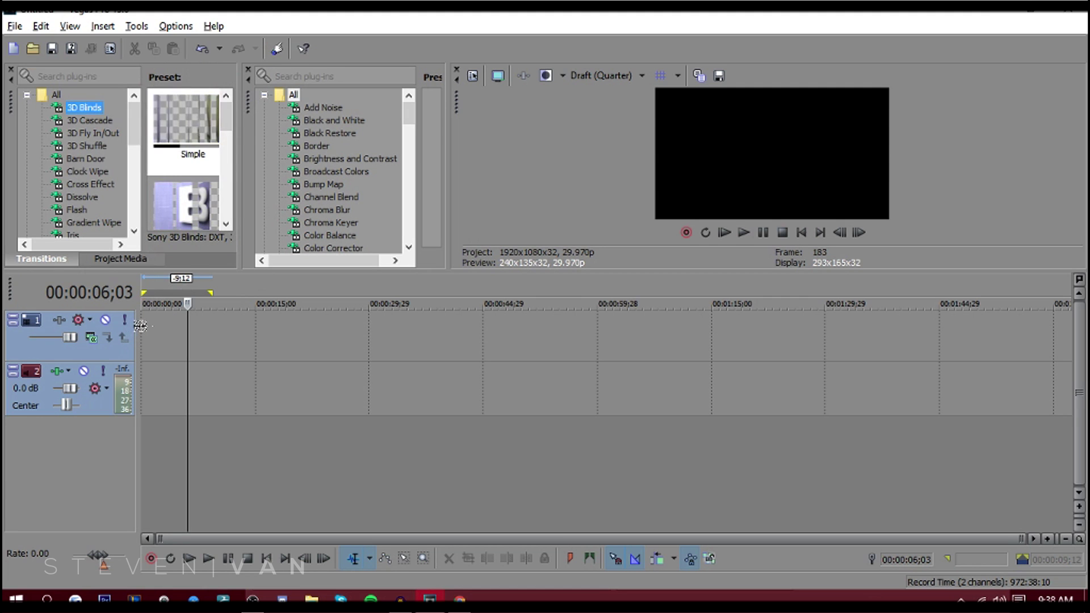
{"action": "left_click", "coordinate": [15, 26]}
{"action": "left_click", "coordinate": [32, 45]}
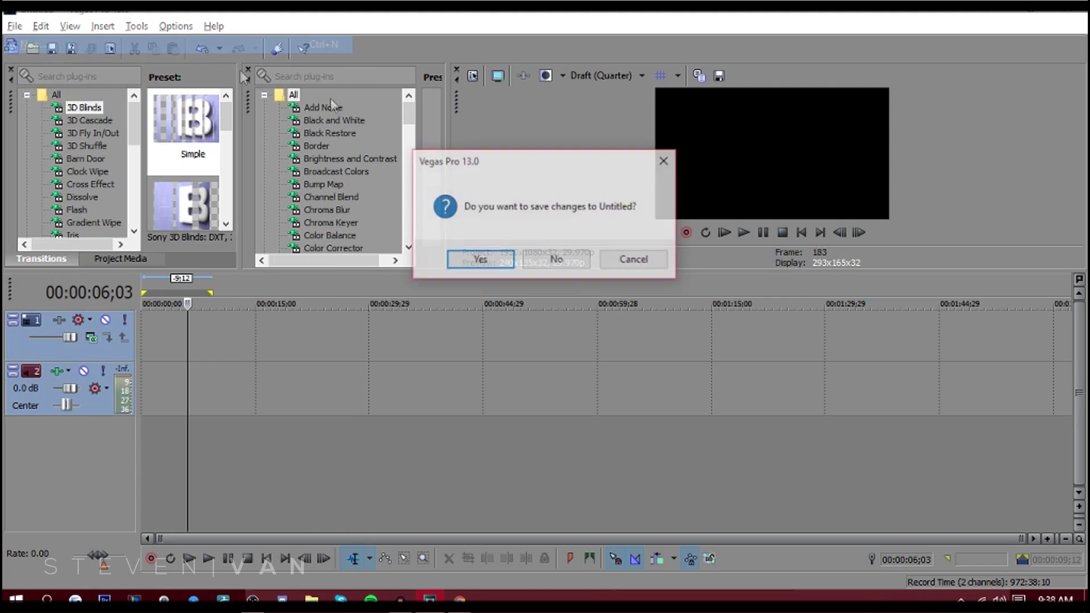
{"action": "left_click", "coordinate": [555, 258]}
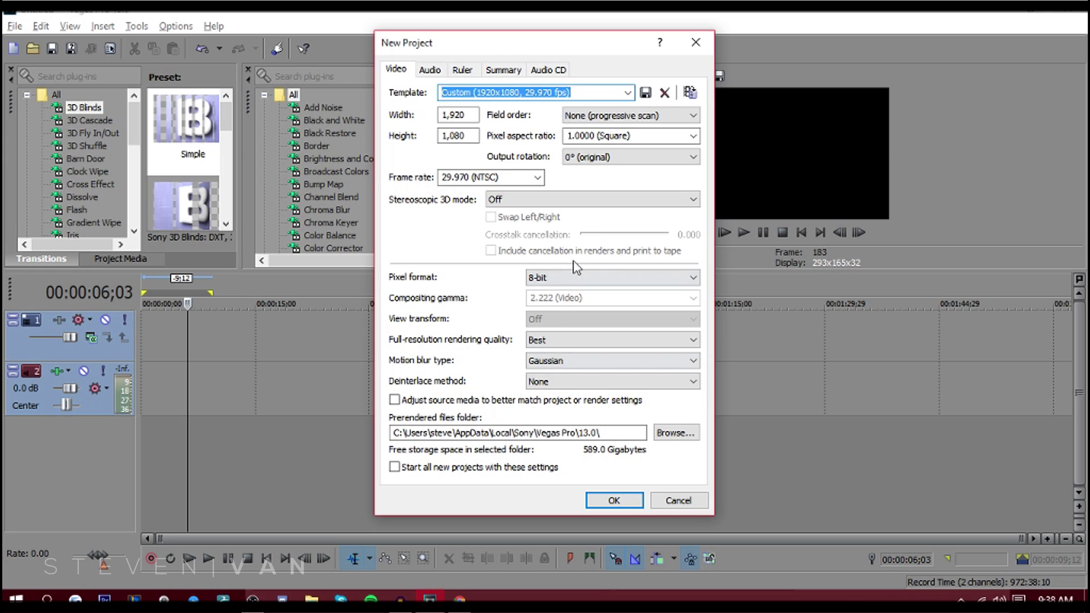
{"action": "left_click", "coordinate": [609, 502]}
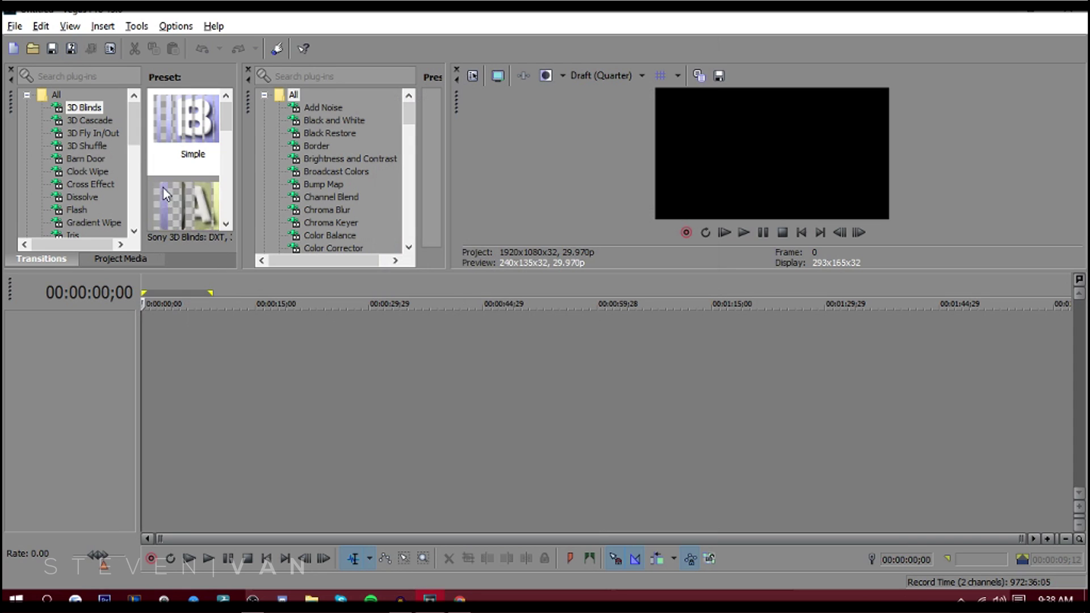
{"action": "left_click_drag", "start_coordinate": [165, 195], "coordinate": [255, 398]}
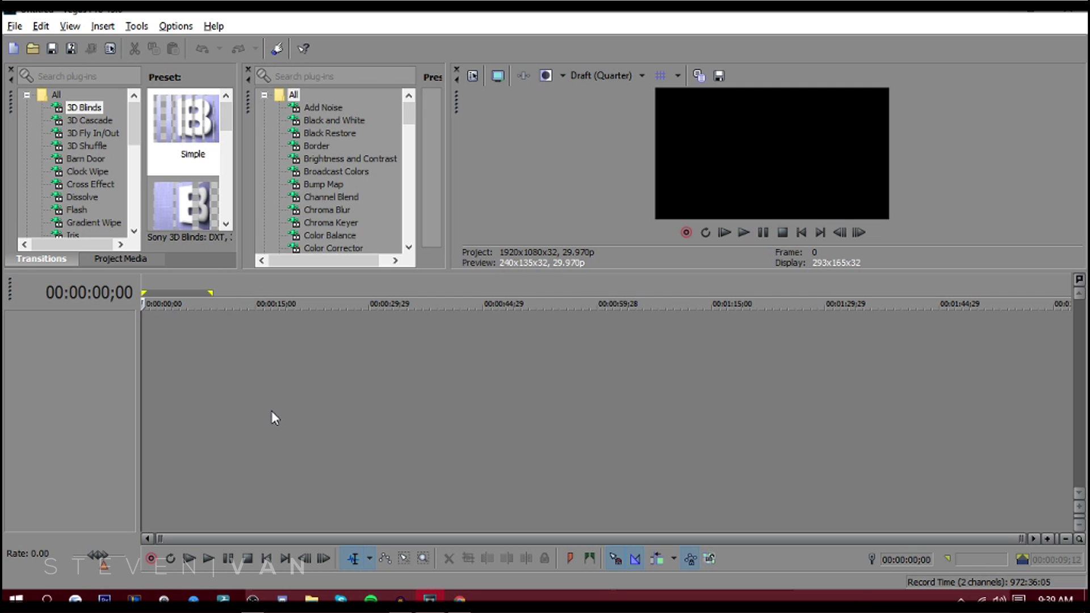
{"action": "key", "text": "alt+Tab"}
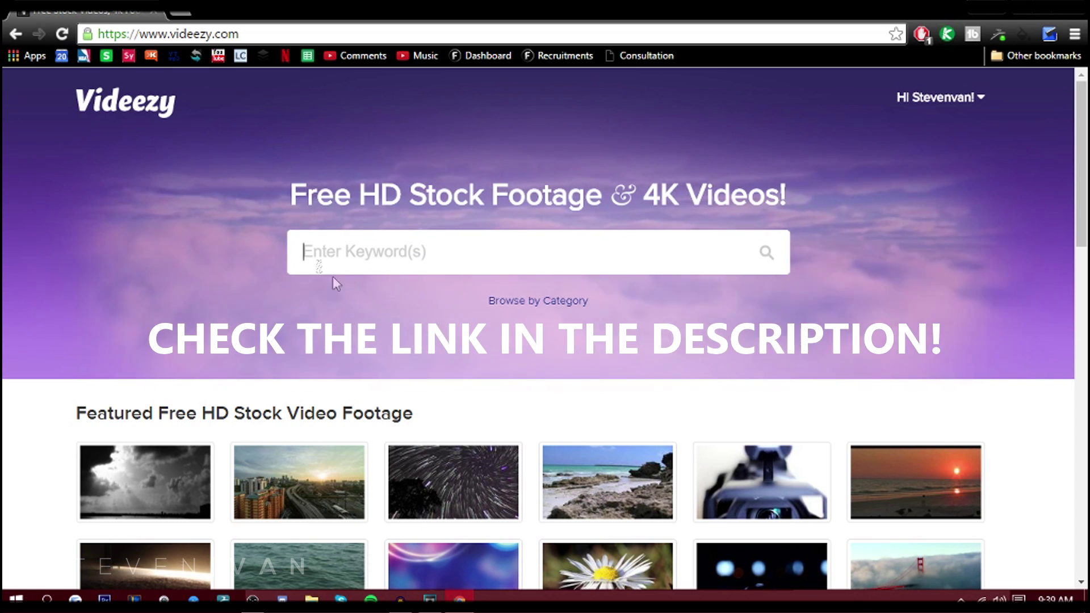
Step: Search Videezy for free sunset stock footage
{"action": "scroll", "coordinate": [333, 277], "scroll_direction": "down", "scroll_amount": 4}
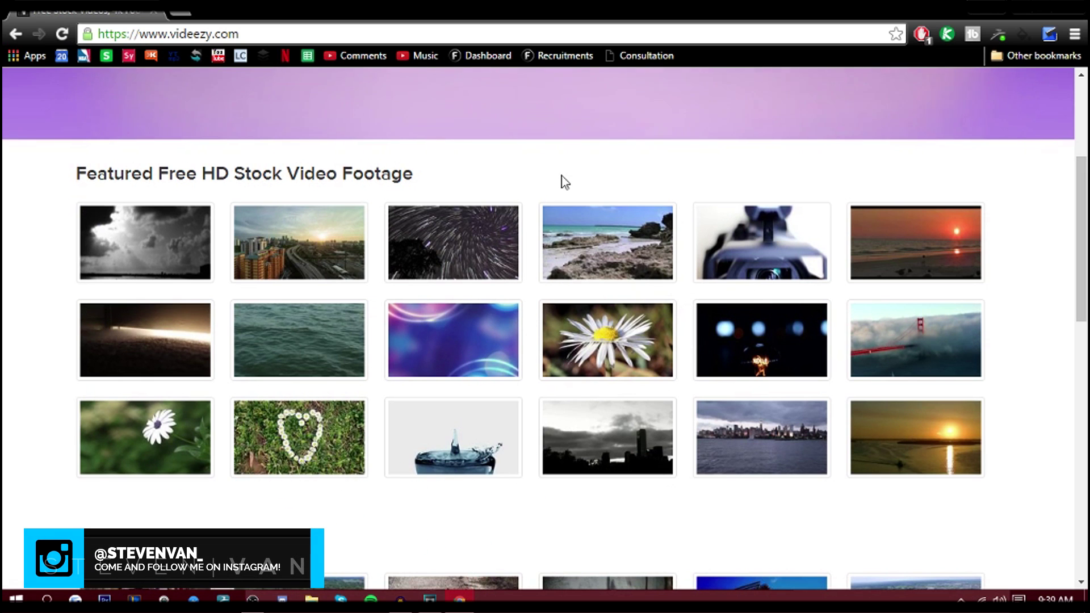
{"action": "scroll", "coordinate": [563, 180], "scroll_direction": "up", "scroll_amount": 3}
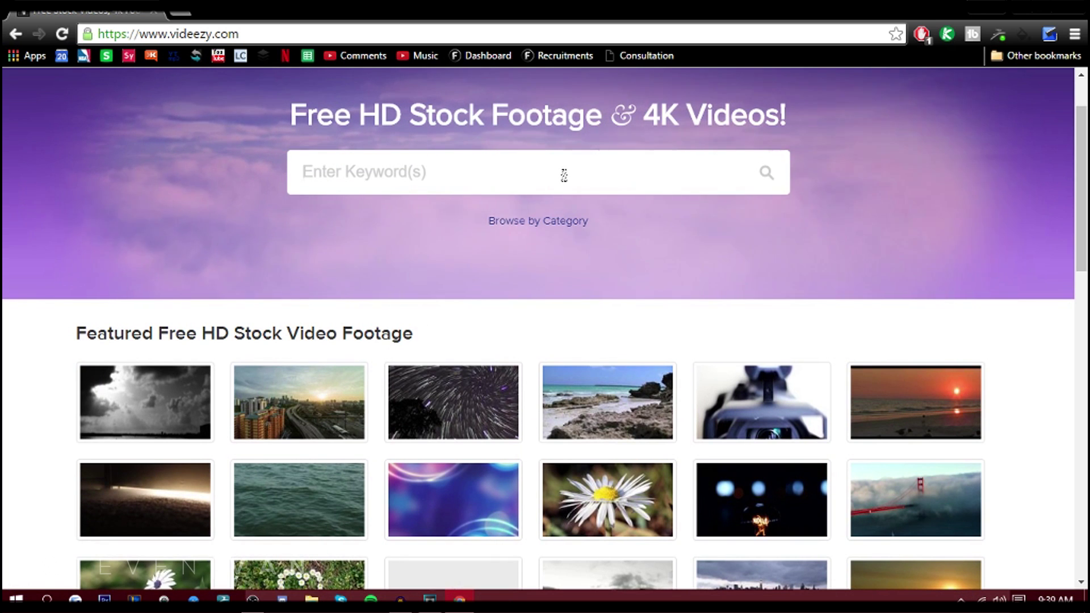
{"action": "left_click", "coordinate": [564, 175]}
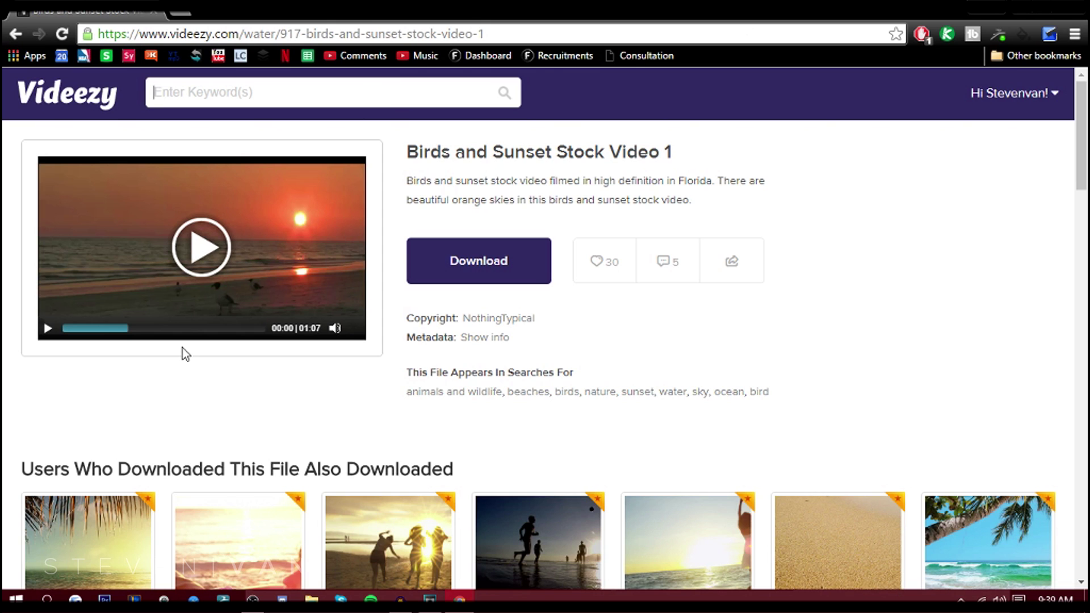
Step: Preview Birds and Sunset Stock Video 1 and start its free download
{"action": "left_click", "coordinate": [121, 332]}
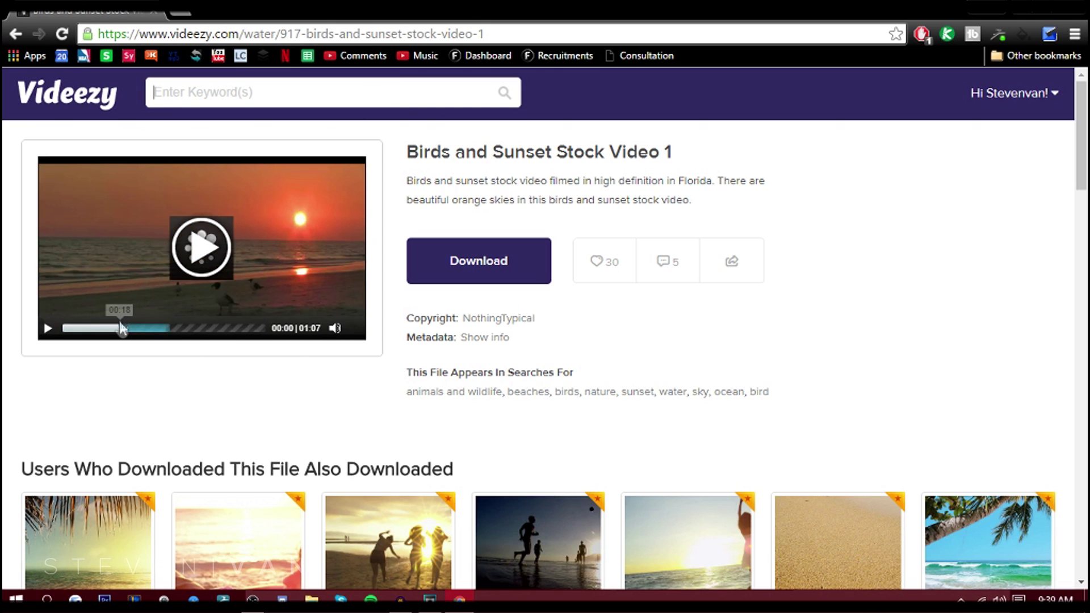
{"action": "left_click", "coordinate": [152, 333]}
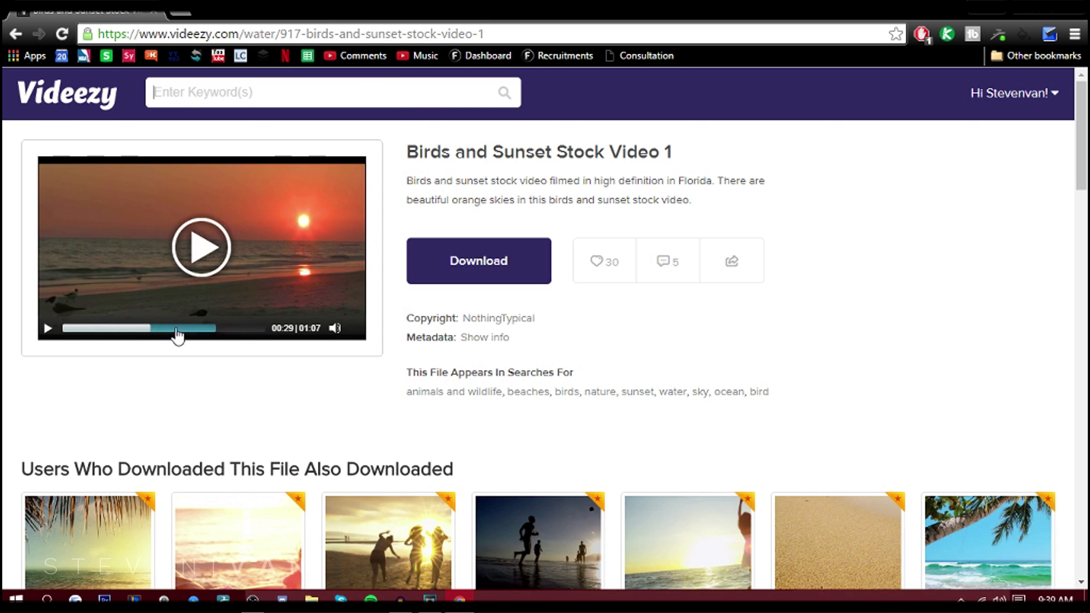
{"action": "left_click", "coordinate": [231, 333]}
{"action": "left_click", "coordinate": [493, 275]}
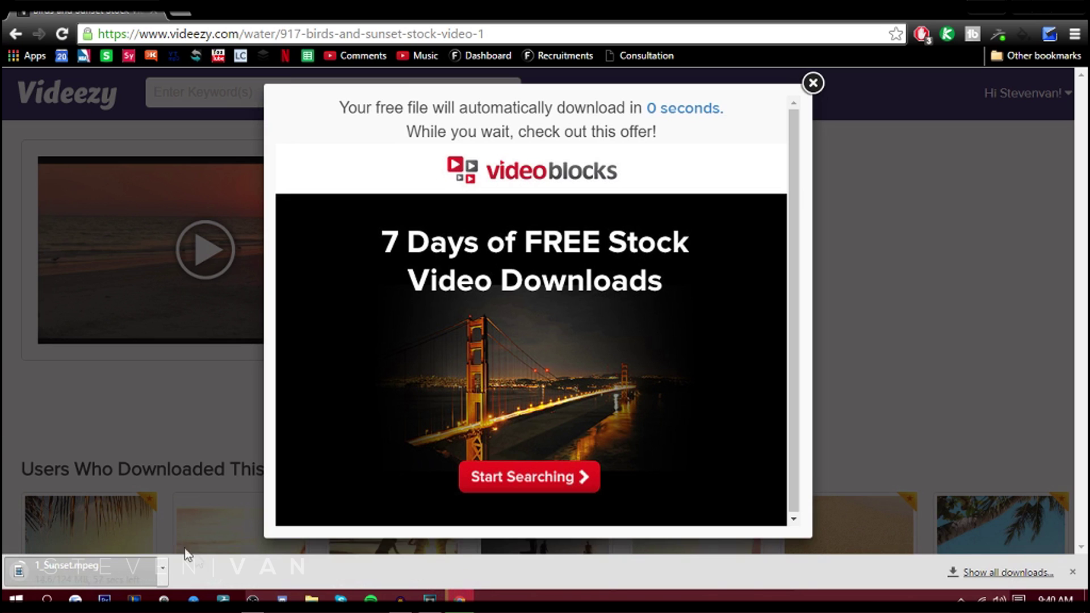
Step: Set 1_Sunset.mpeg to open when downloaded and drag it onto the Vegas timeline
{"action": "left_click", "coordinate": [116, 563]}
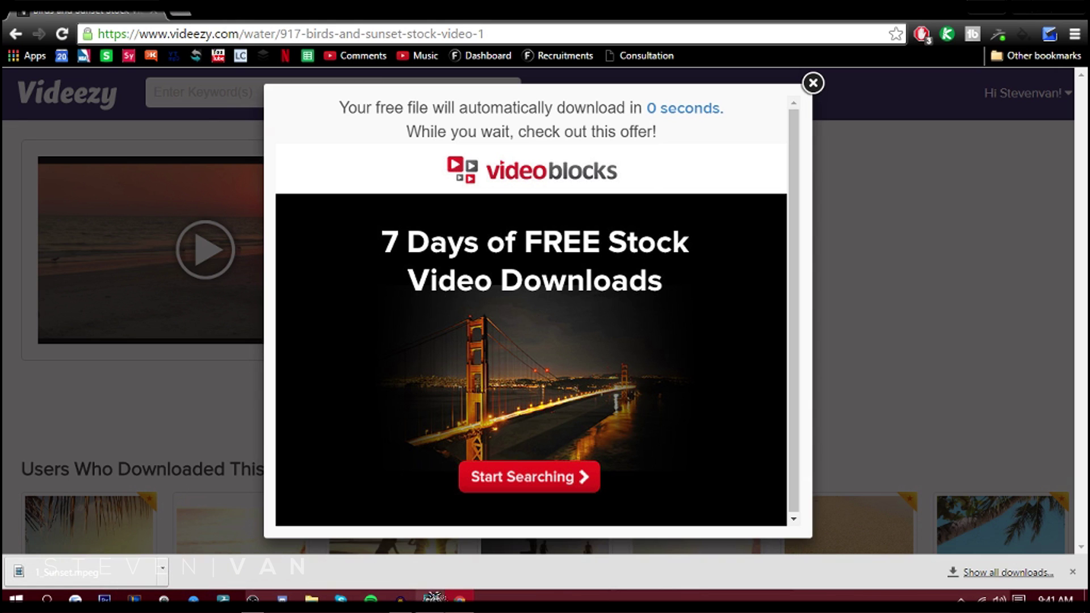
{"action": "left_click_drag", "start_coordinate": [432, 596], "coordinate": [153, 333]}
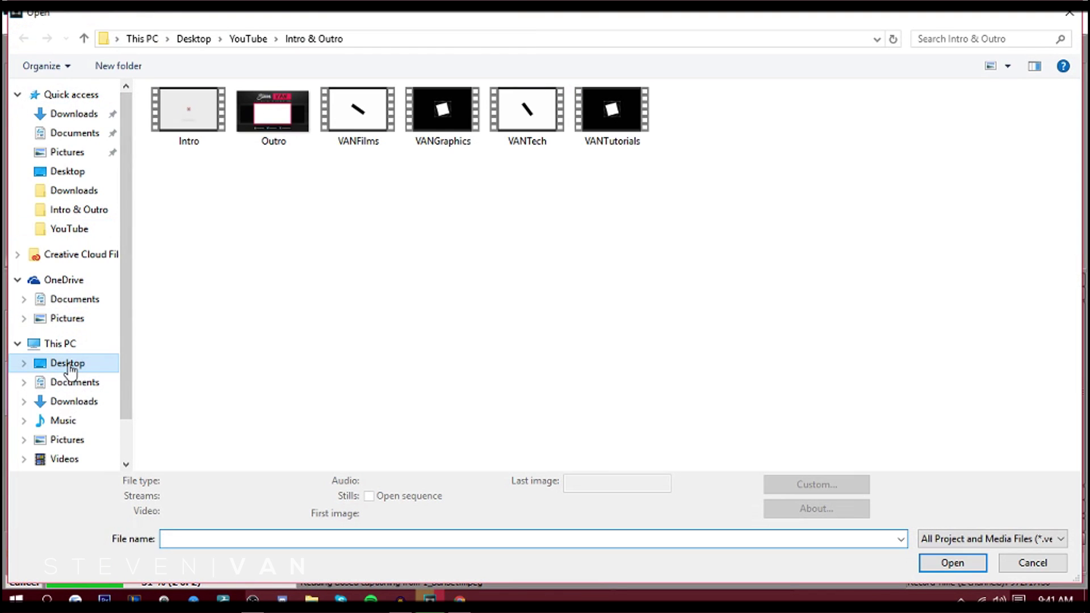
Step: Add the Intro clip at the timeline start, slide 1_Sunset.mpeg after it, and widen Project Media
{"action": "left_click", "coordinate": [188, 110]}
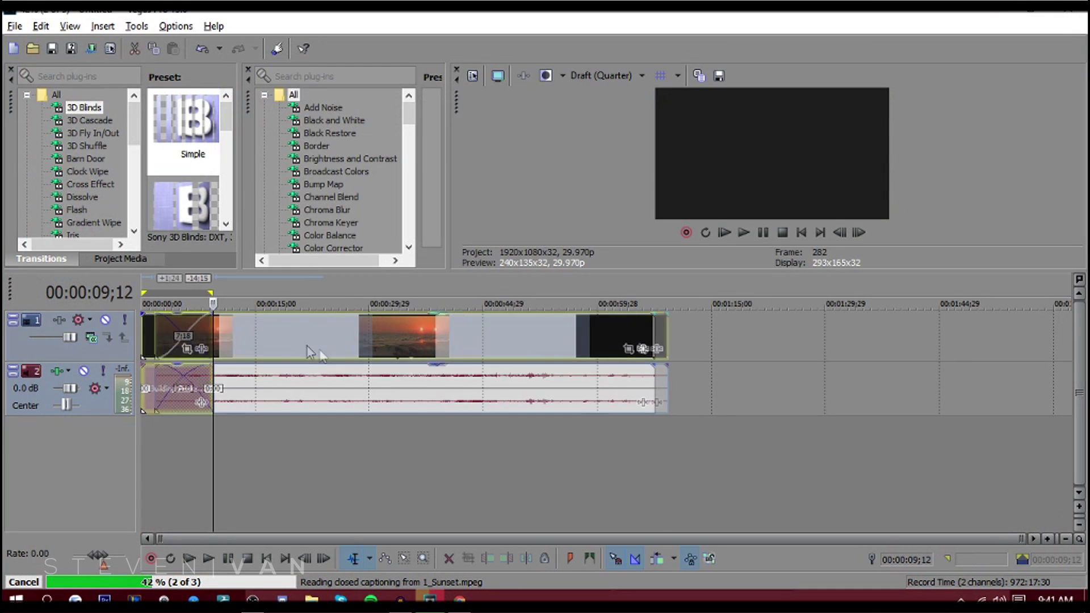
{"action": "left_click_drag", "start_coordinate": [308, 346], "coordinate": [377, 346]}
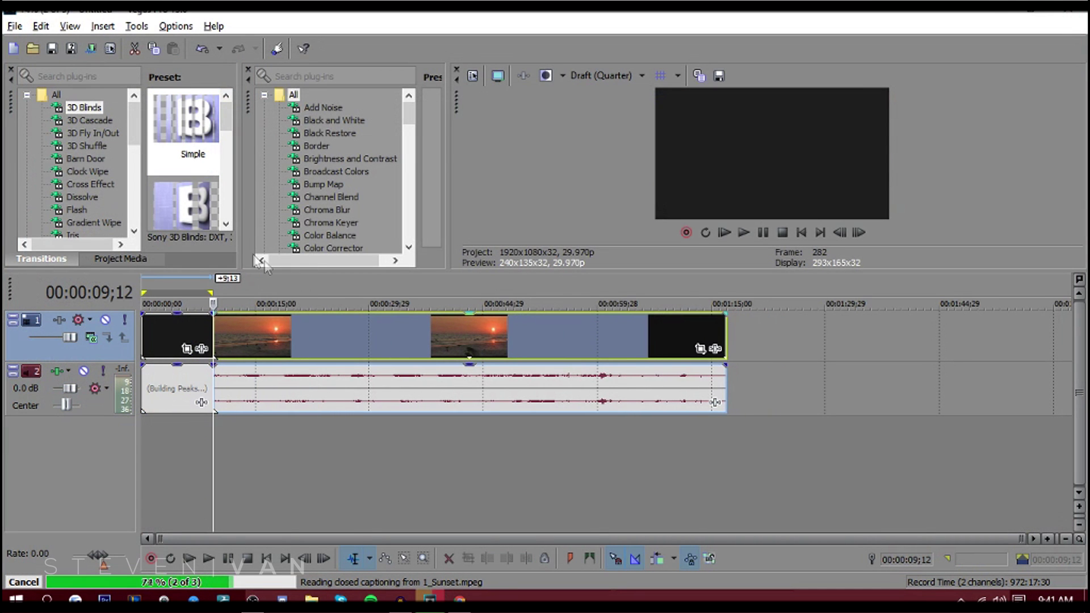
{"action": "left_click_drag", "start_coordinate": [146, 272], "coordinate": [149, 323]}
{"action": "left_click", "coordinate": [136, 311]}
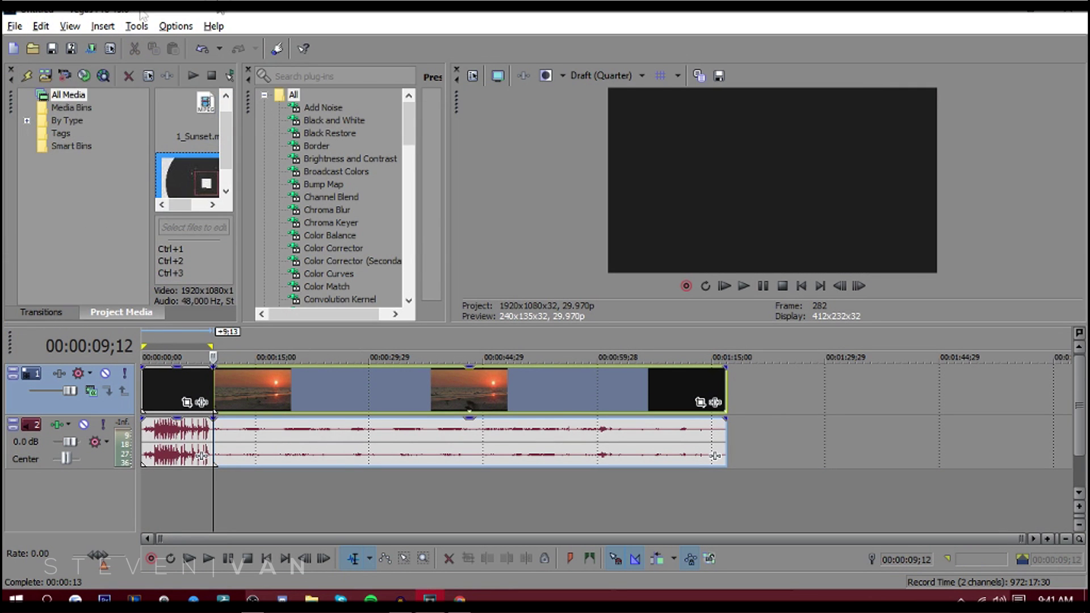
{"action": "left_click_drag", "start_coordinate": [242, 187], "coordinate": [305, 187]}
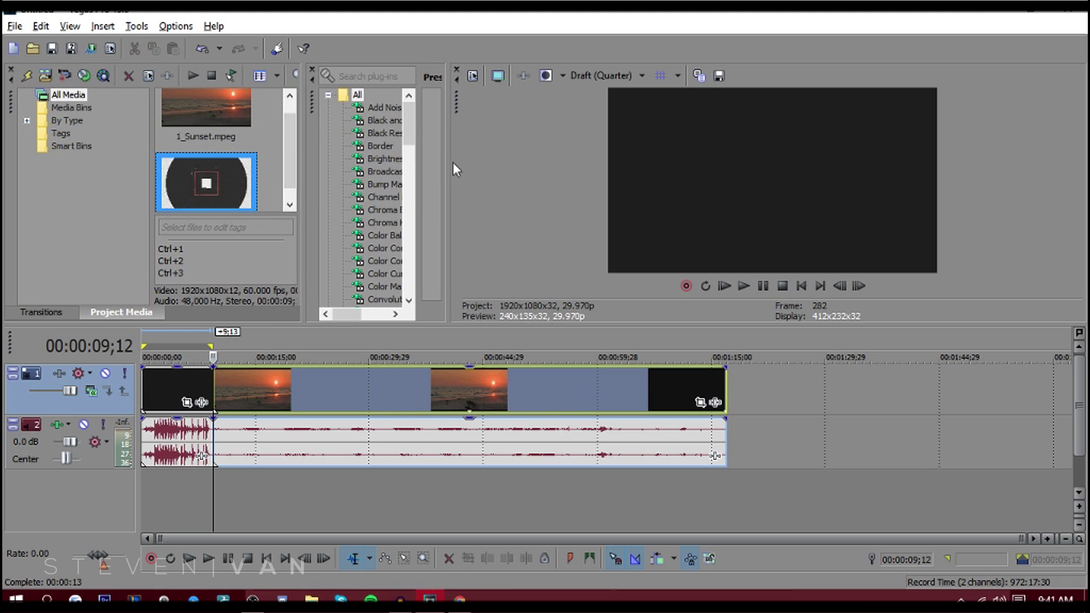
Step: Close the sunset clip's empty FX, try Best (Full) preview, then return to Draft (Quarter)
{"action": "left_click", "coordinate": [716, 402]}
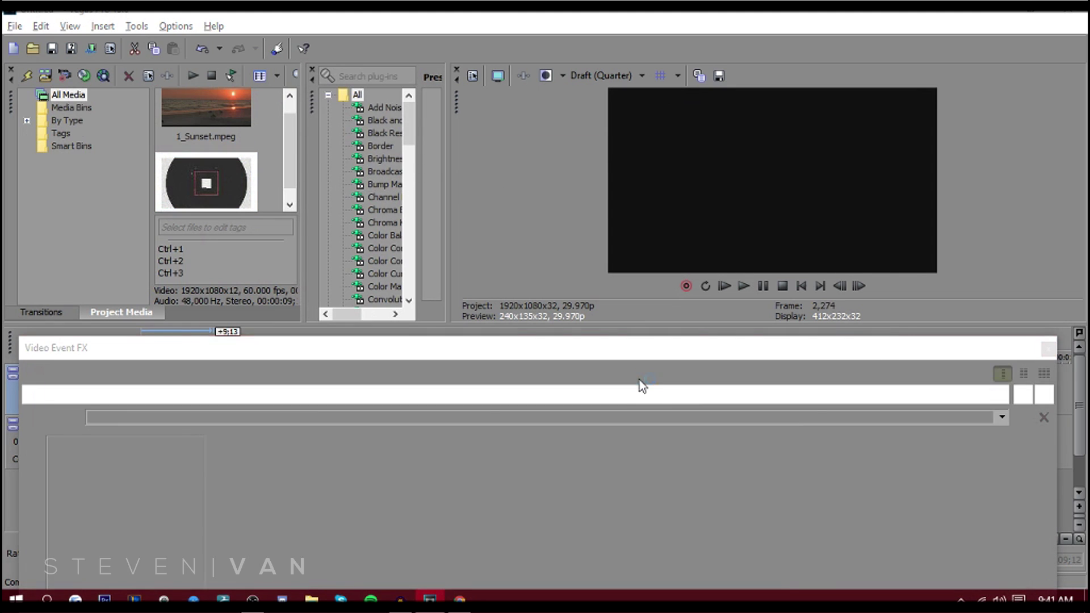
{"action": "left_click", "coordinate": [882, 144]}
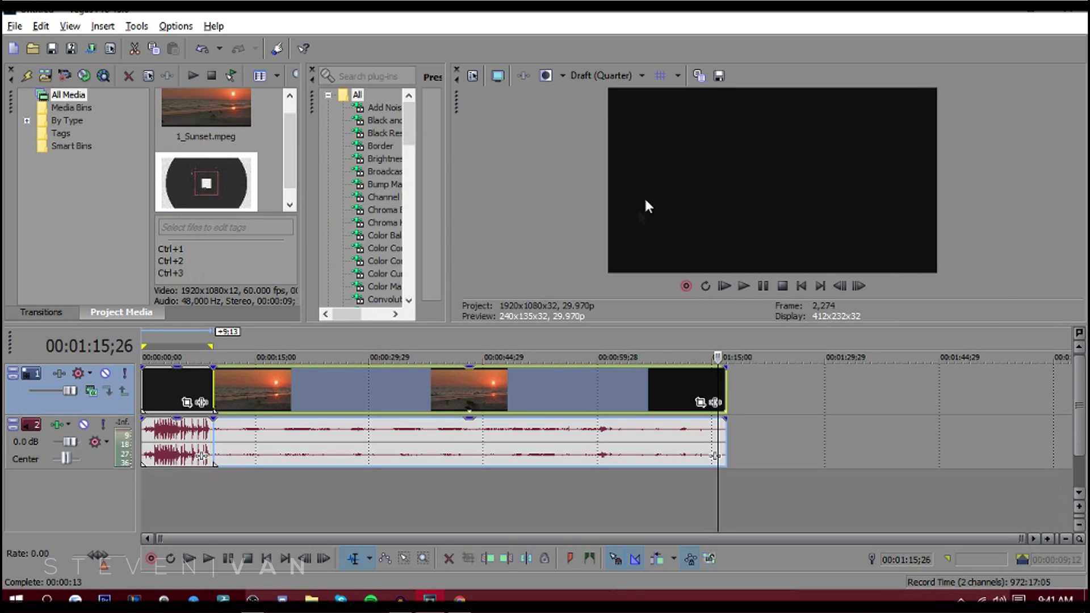
{"action": "left_click", "coordinate": [598, 75]}
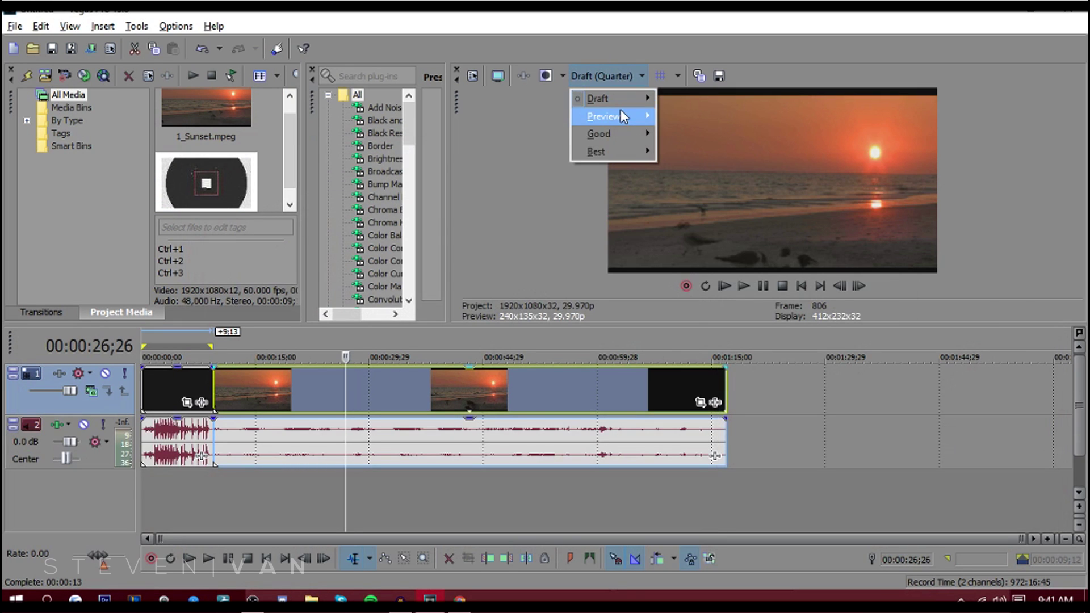
{"action": "mouse_move", "coordinate": [606, 149]}
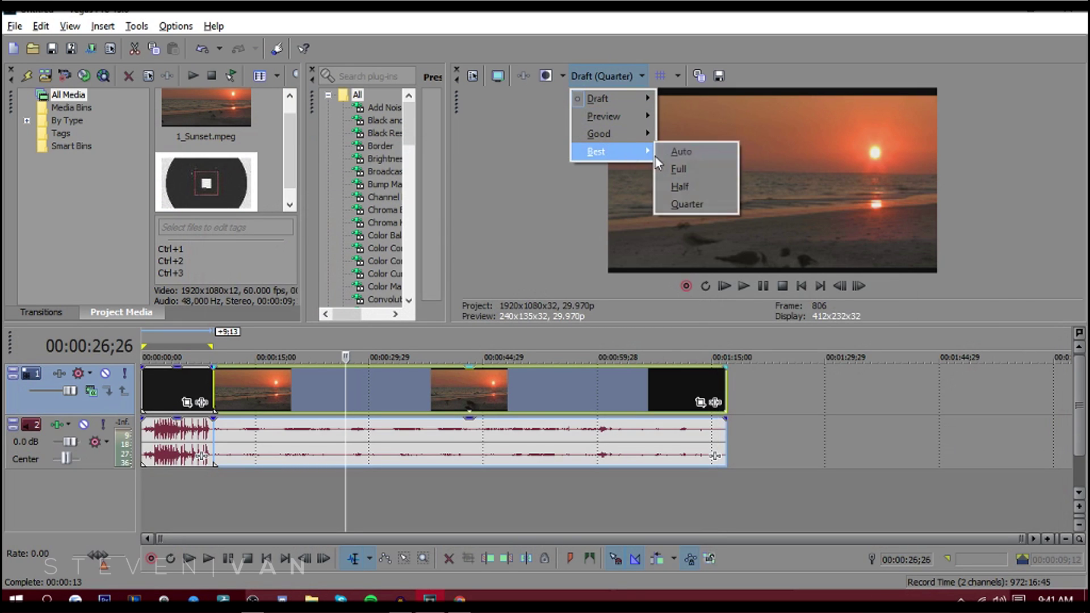
{"action": "left_click", "coordinate": [666, 162]}
{"action": "left_click", "coordinate": [603, 78]}
{"action": "mouse_move", "coordinate": [599, 98]}
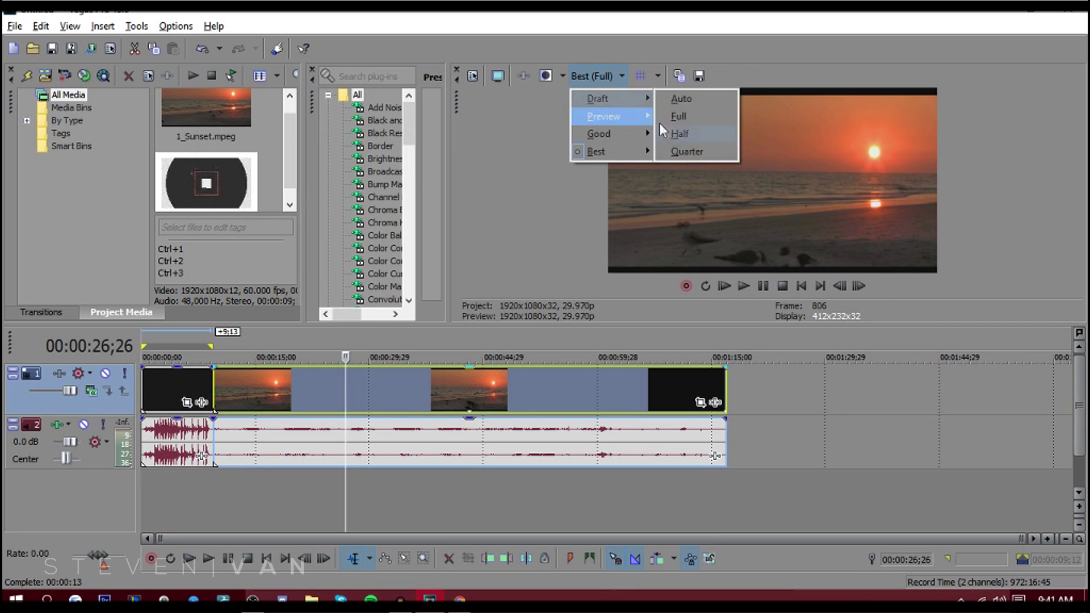
{"action": "left_click", "coordinate": [676, 145]}
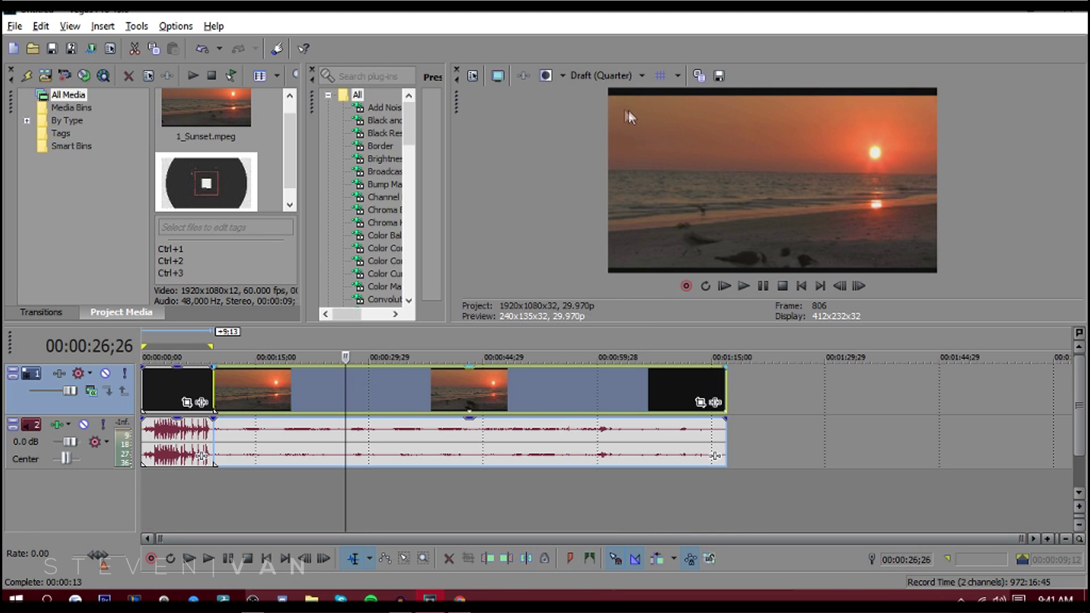
Step: Mark a time selection from about 0:23 to 1:18, then select the sunset clip
{"action": "left_click", "coordinate": [598, 85]}
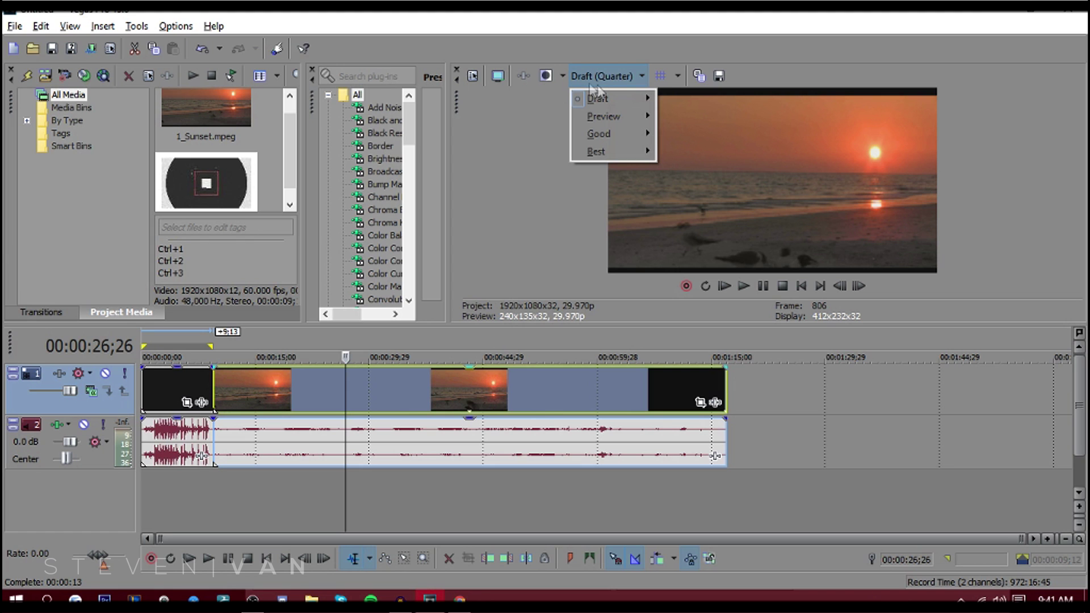
{"action": "left_click", "coordinate": [669, 482]}
{"action": "left_click", "coordinate": [662, 483]}
{"action": "left_click_drag", "start_coordinate": [610, 482], "coordinate": [391, 469]}
{"action": "left_click_drag", "start_coordinate": [319, 472], "coordinate": [740, 472]}
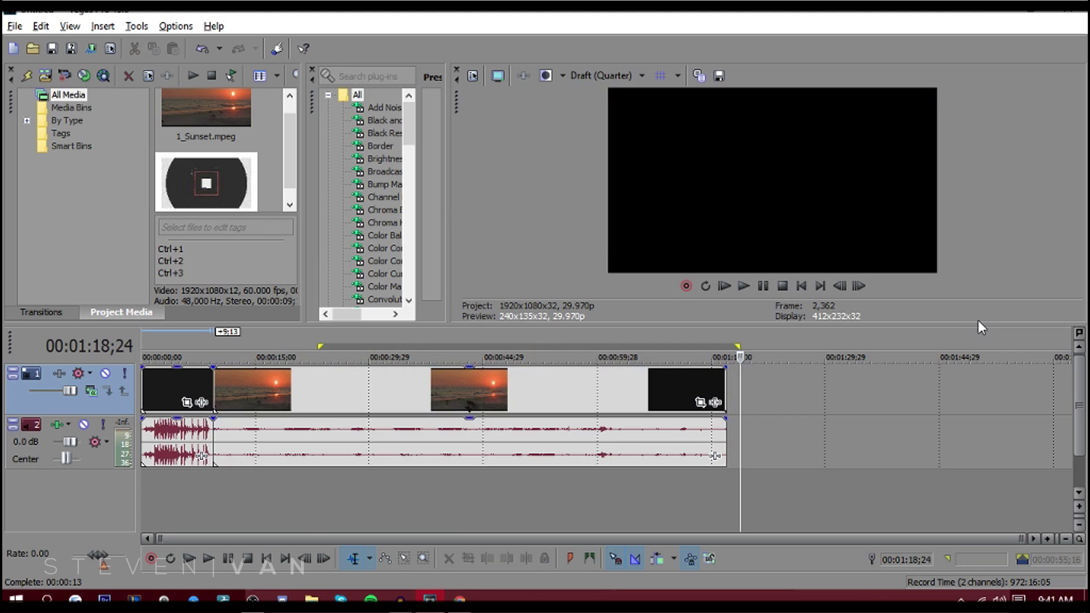
{"action": "left_click", "coordinate": [598, 391]}
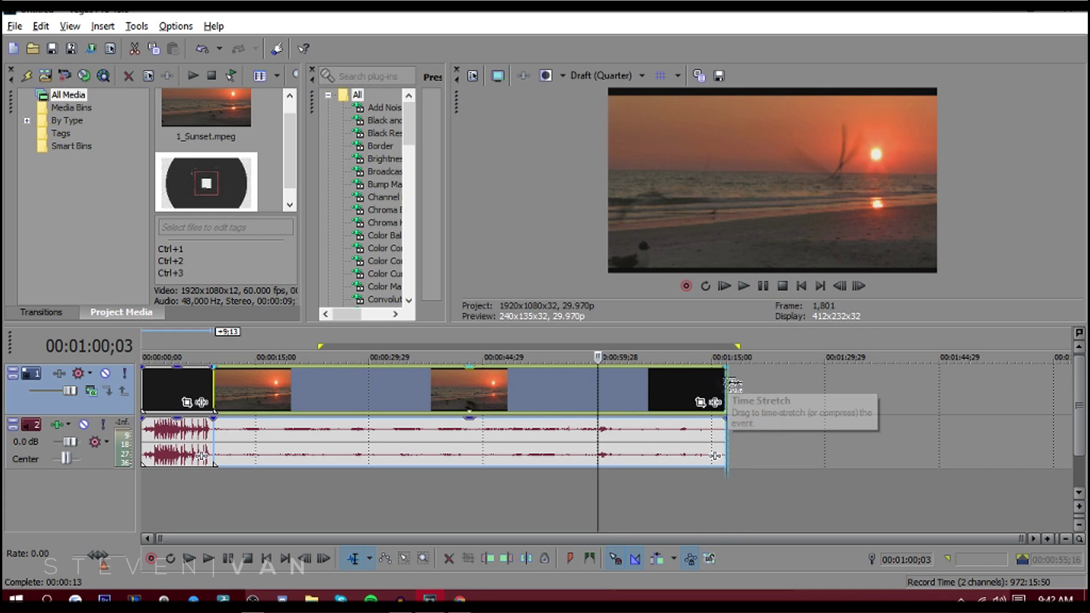
Step: Time-stretch the sunset clip, then drag its end back to a short length
{"action": "left_click_drag", "start_coordinate": [725, 384], "coordinate": [1051, 348]}
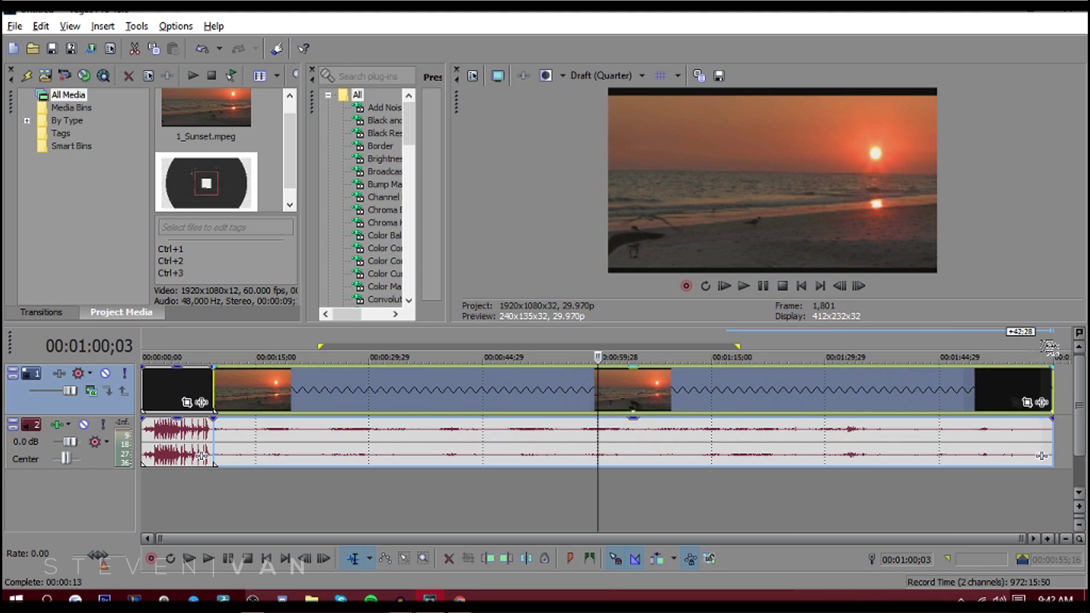
{"action": "left_click_drag", "start_coordinate": [1051, 348], "coordinate": [233, 386]}
{"action": "left_click", "coordinate": [216, 386]}
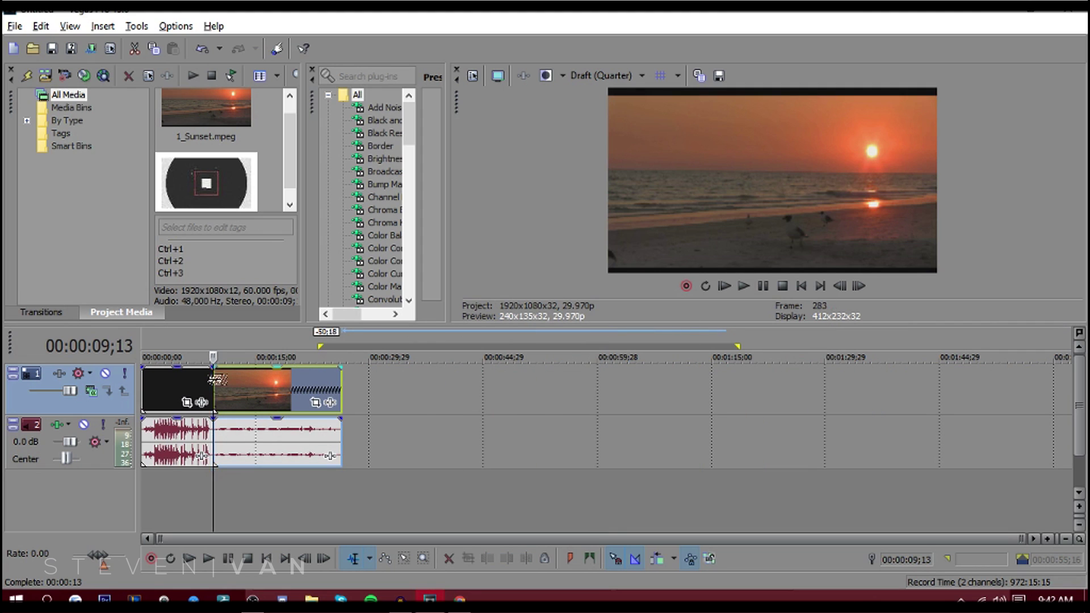
Step: Delete the sunset clip's audio event and play the clip to check it
{"action": "left_click", "coordinate": [309, 443]}
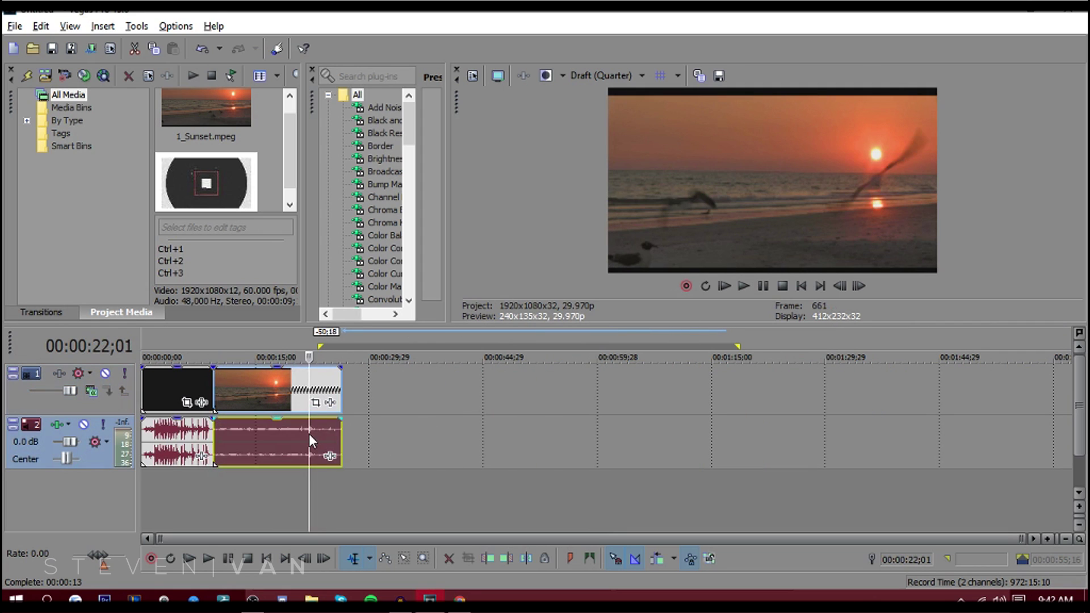
{"action": "key", "text": "Delete"}
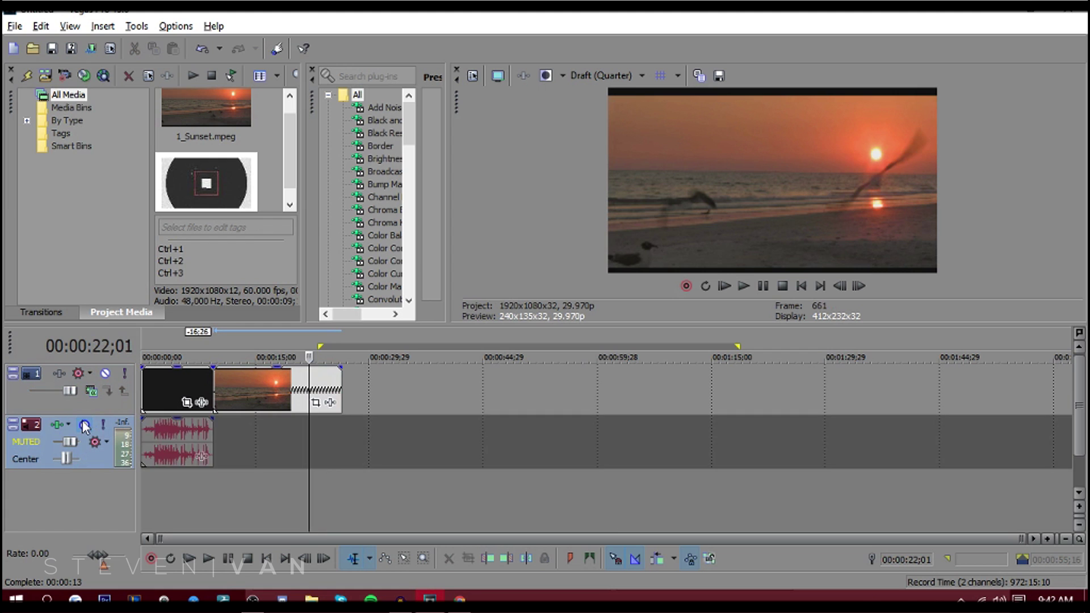
{"action": "left_click", "coordinate": [205, 389]}
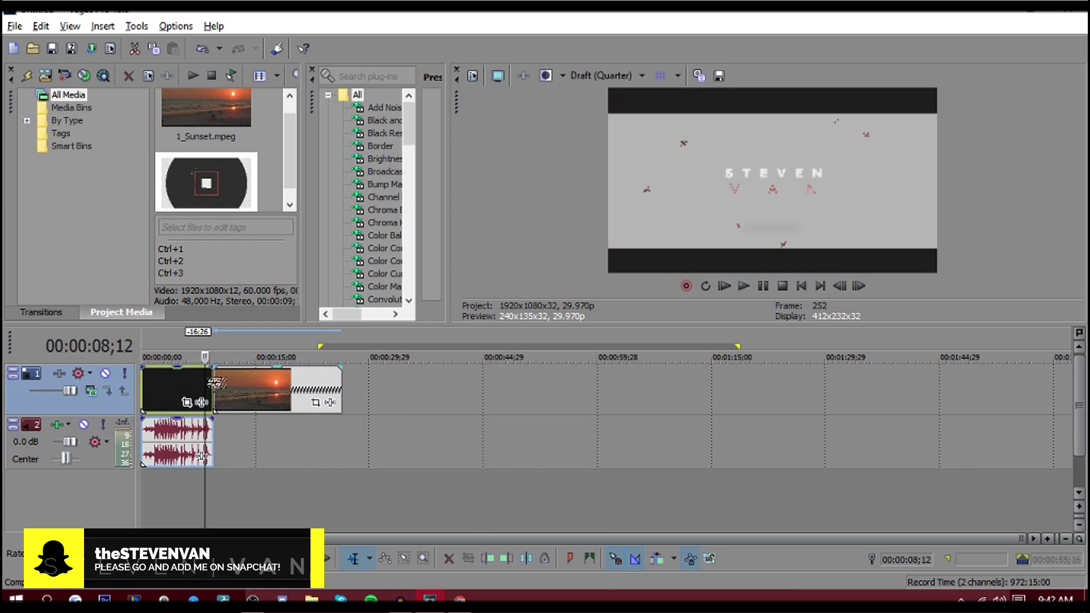
{"action": "left_click", "coordinate": [213, 389]}
{"action": "key", "text": "space"}
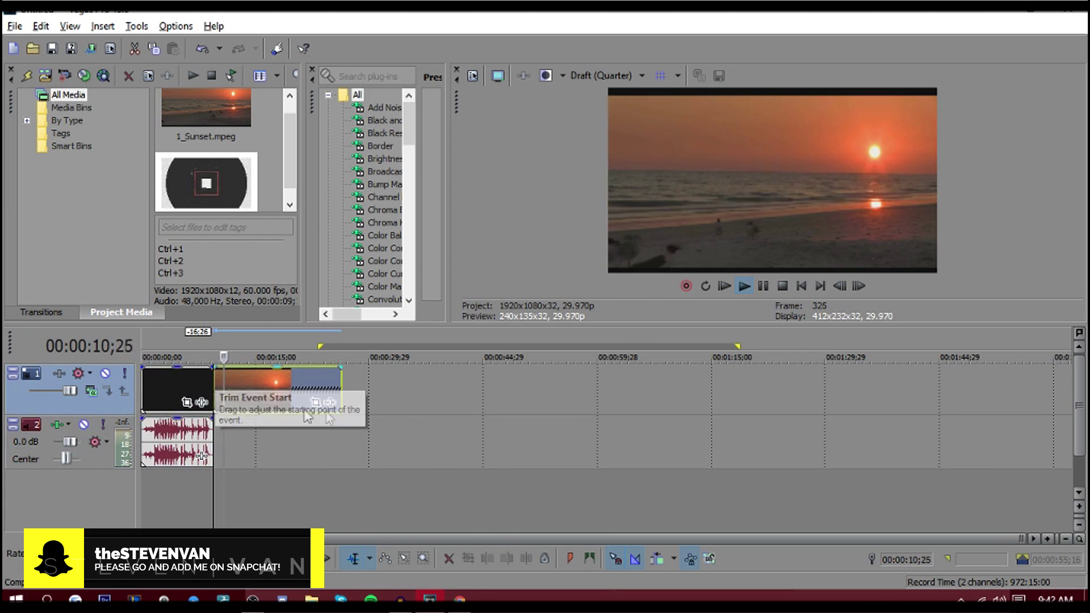
{"action": "left_click", "coordinate": [767, 285]}
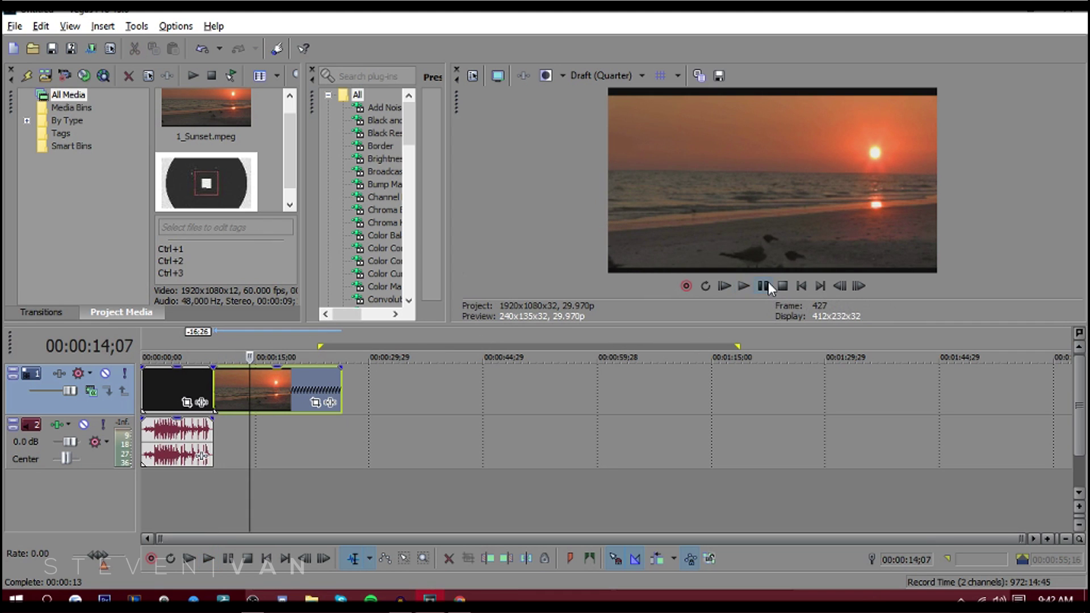
{"action": "left_click", "coordinate": [102, 26]}
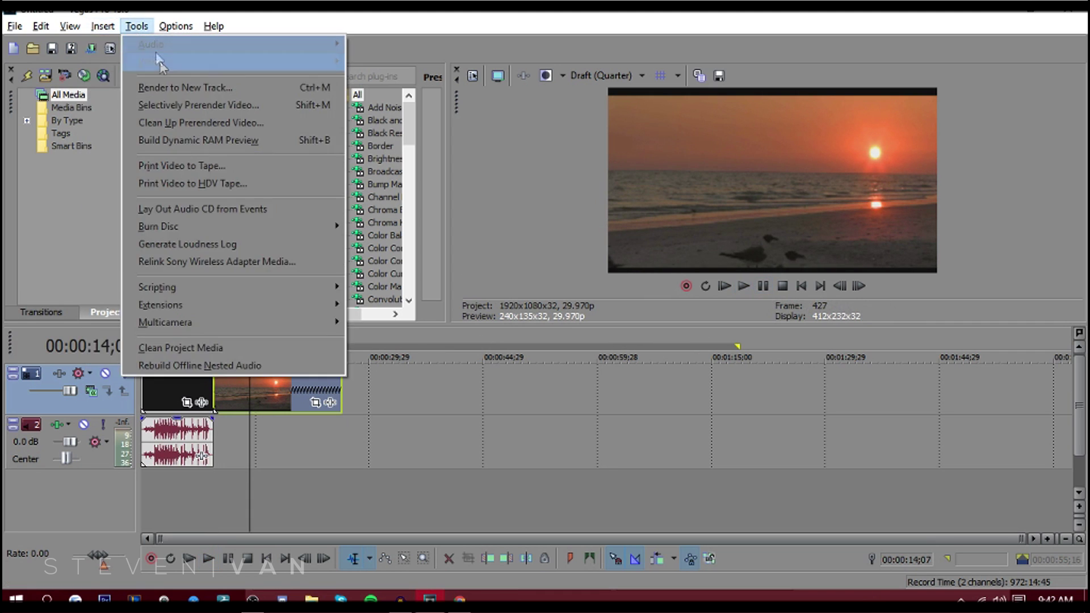
Step: Add an Event Velocity envelope raising the sunset clip's speed to about 231%
{"action": "mouse_move", "coordinate": [122, 61]}
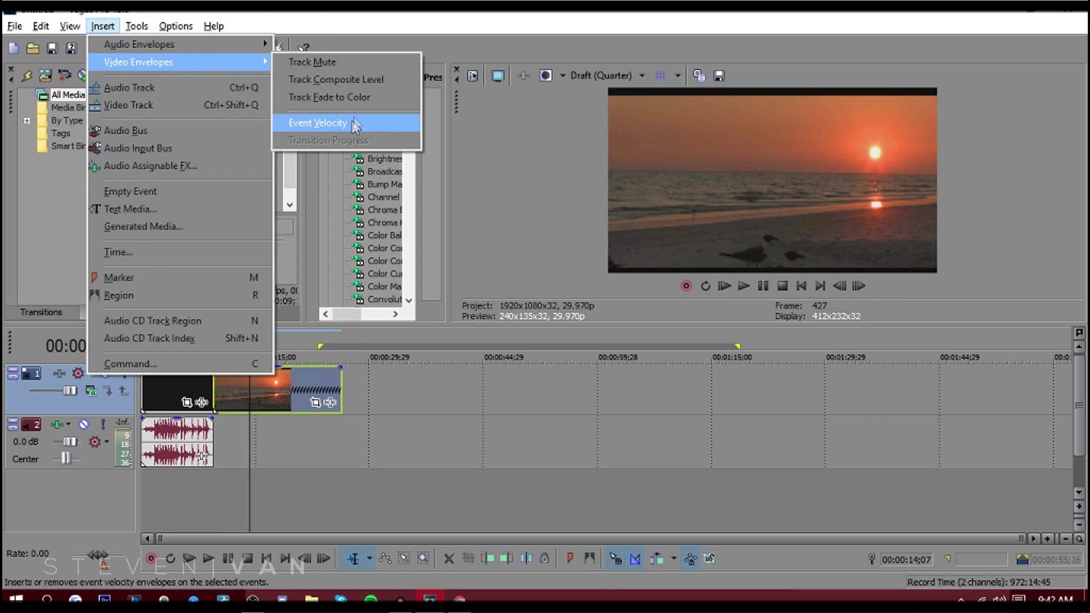
{"action": "left_click", "coordinate": [315, 119]}
{"action": "left_click_drag", "start_coordinate": [298, 397], "coordinate": [298, 395]}
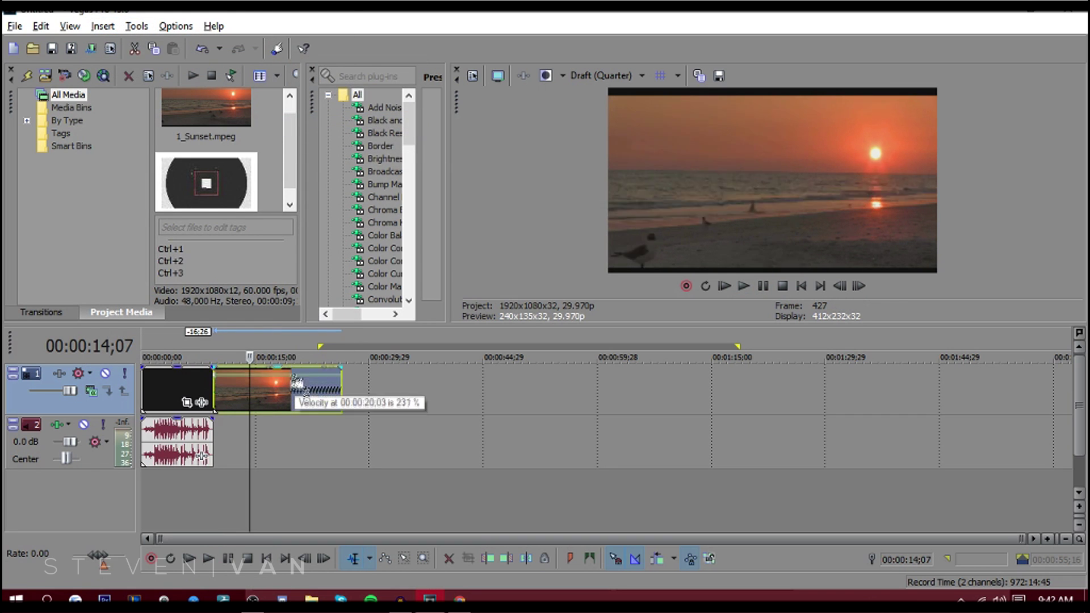
Step: Play back the sped-up sunset clip, then bring up the transitions list
{"action": "left_click", "coordinate": [217, 392]}
{"action": "key", "text": "space"}
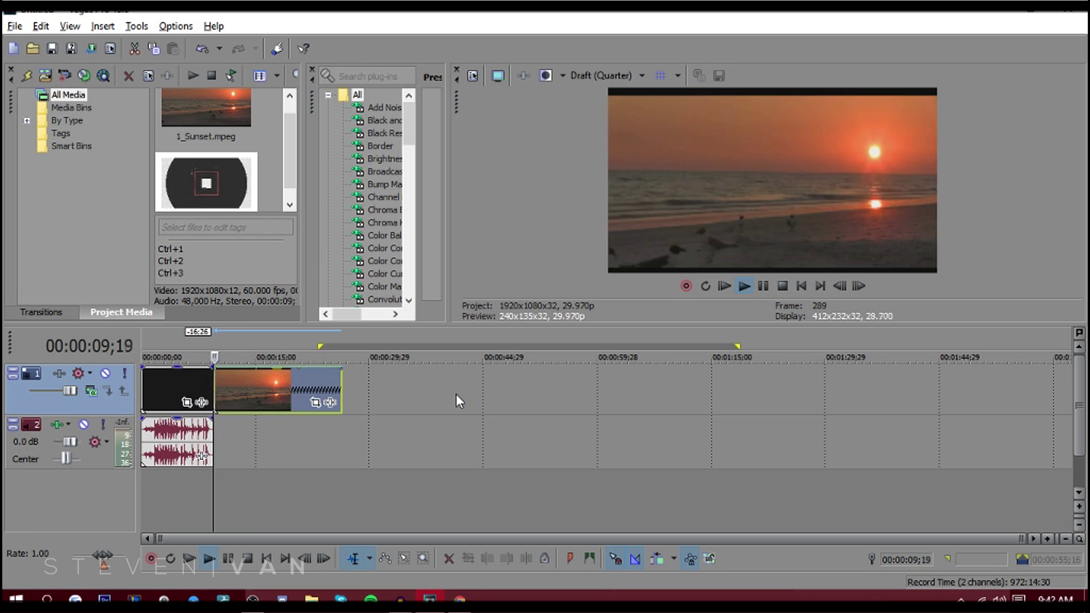
{"action": "left_click", "coordinate": [763, 285]}
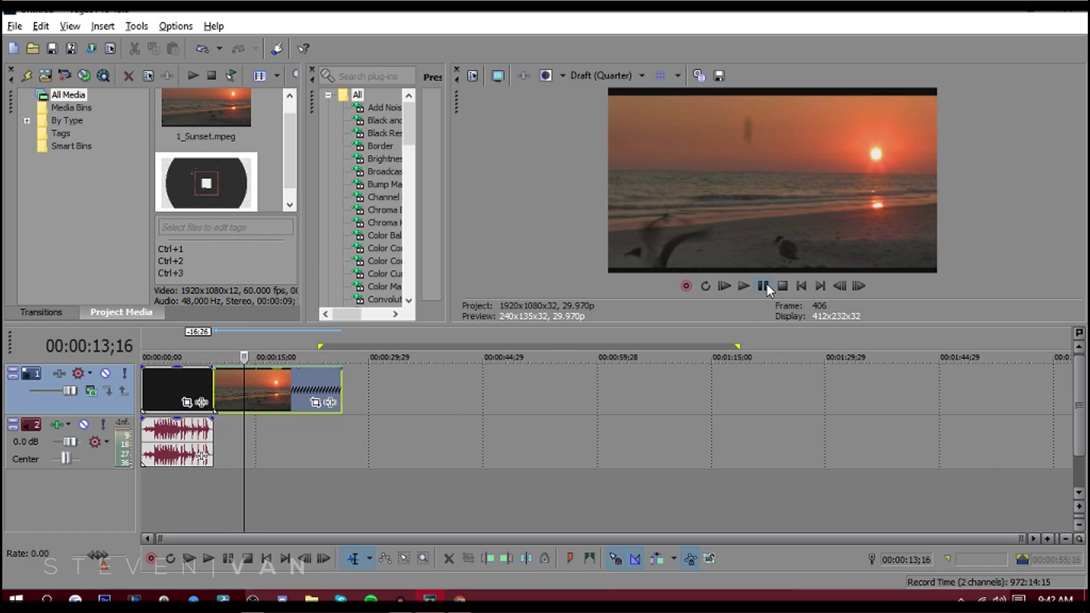
{"action": "left_click", "coordinate": [278, 385]}
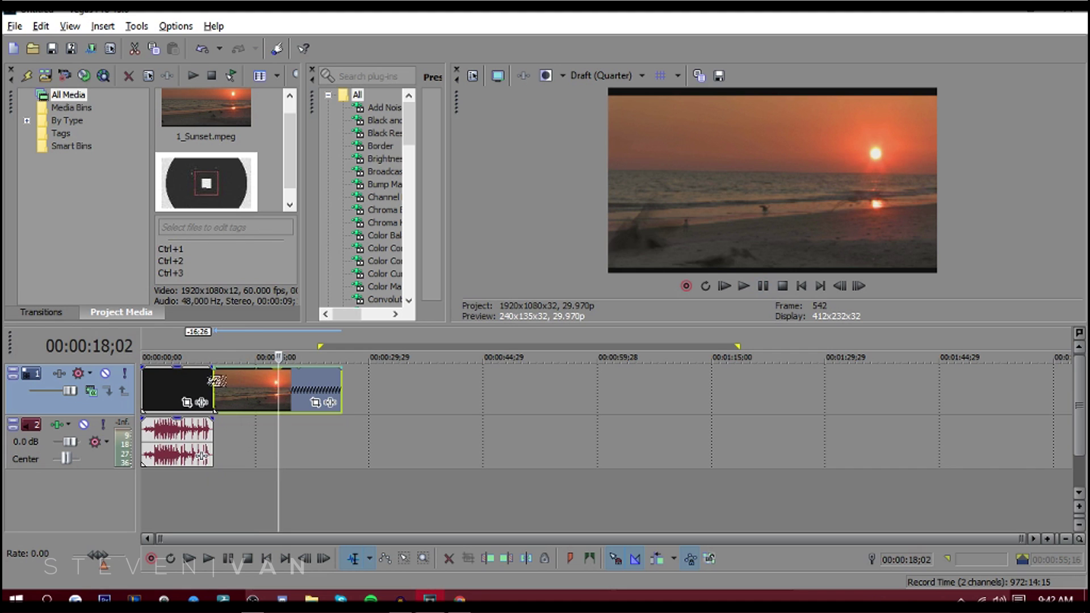
{"action": "left_click", "coordinate": [219, 391]}
{"action": "scroll", "coordinate": [165, 386], "scroll_direction": "up", "scroll_amount": 3}
{"action": "left_click", "coordinate": [31, 312]}
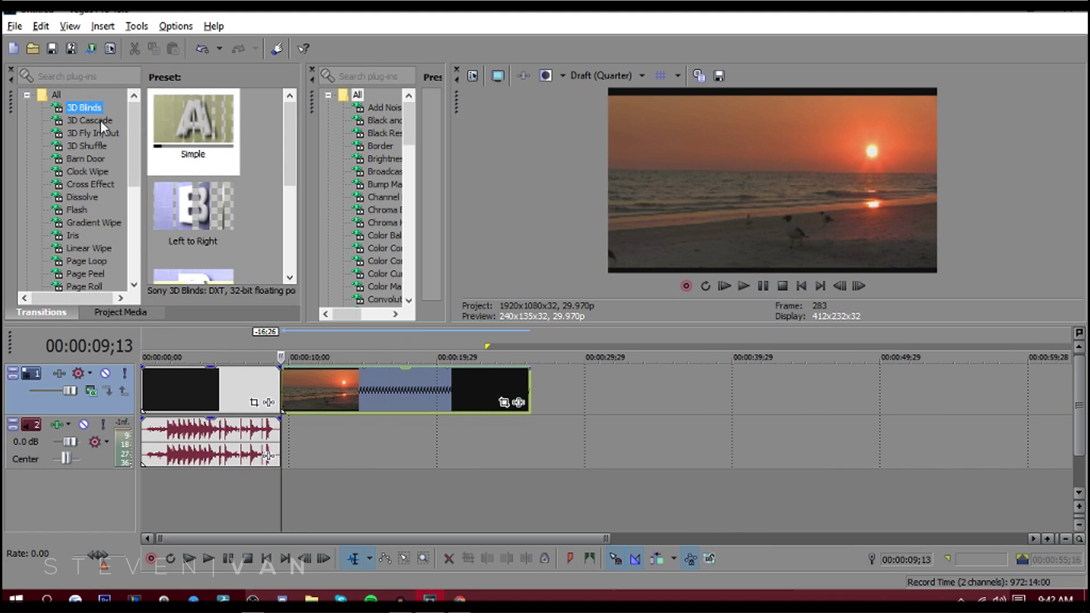
Step: Place a Simple 3D Blinds transition between the intro and sunset clips
{"action": "left_click_drag", "start_coordinate": [180, 159], "coordinate": [284, 389]}
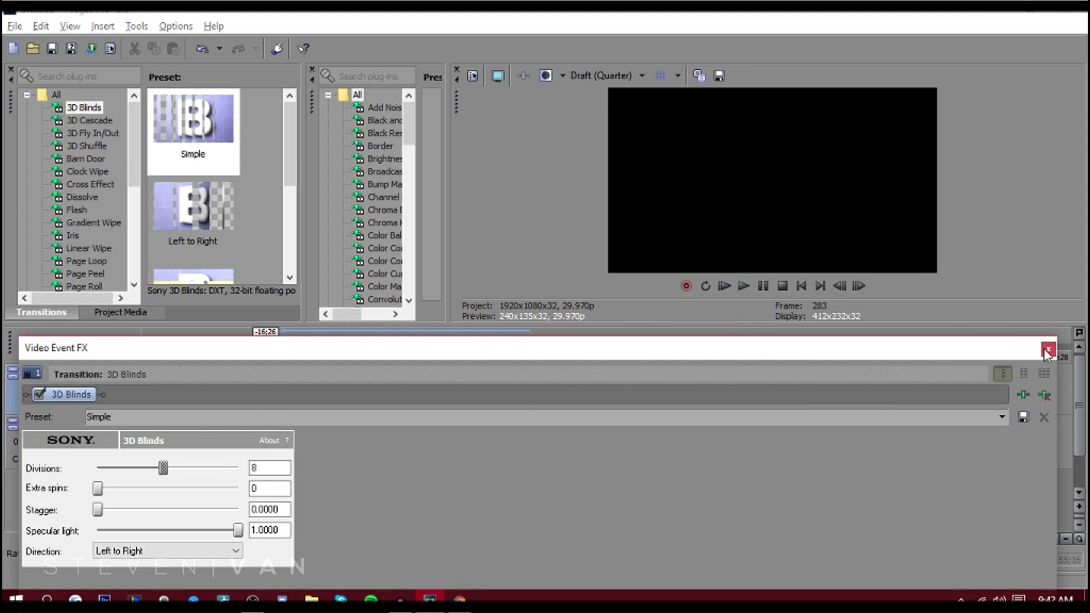
{"action": "left_click", "coordinate": [1048, 350]}
{"action": "left_click", "coordinate": [258, 386]}
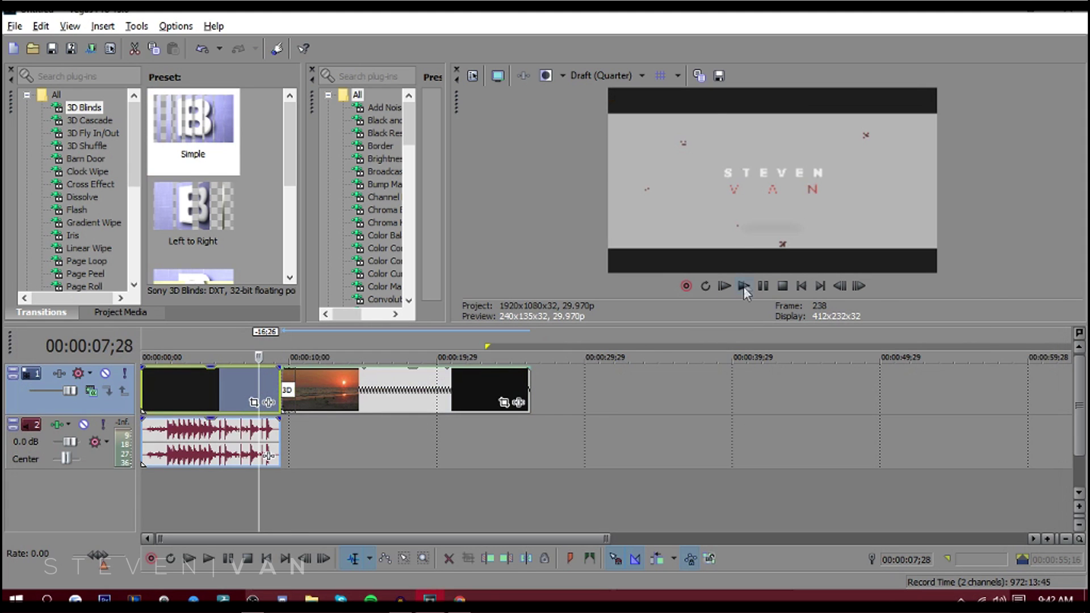
Step: Mute the audio track, preview the transition, and move audio above the video track
{"action": "left_click", "coordinate": [82, 424]}
{"action": "key", "text": "space"}
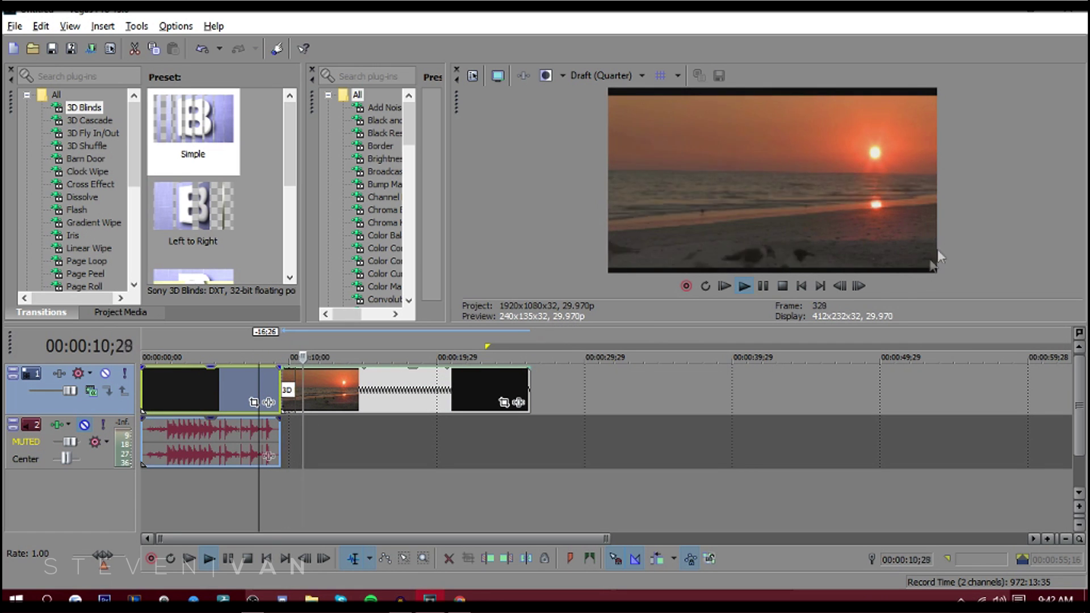
{"action": "left_click", "coordinate": [763, 288]}
{"action": "left_click_drag", "start_coordinate": [88, 462], "coordinate": [91, 362]}
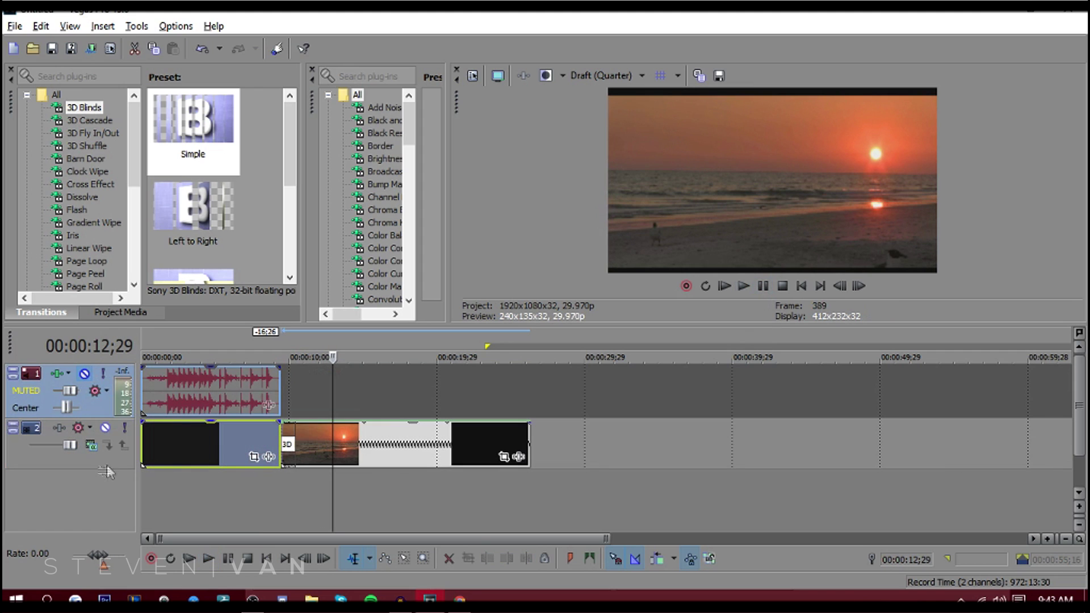
Step: Resize the video track, restore track heights with the grave key, and select the sunset clip
{"action": "left_click_drag", "start_coordinate": [101, 470], "coordinate": [100, 357]}
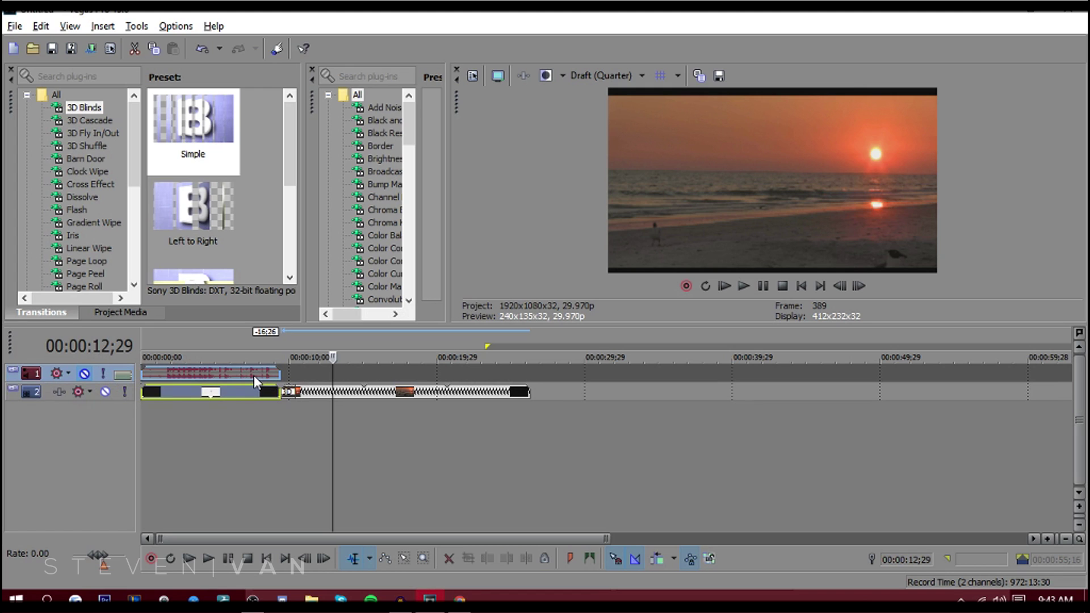
{"action": "key", "text": "grave"}
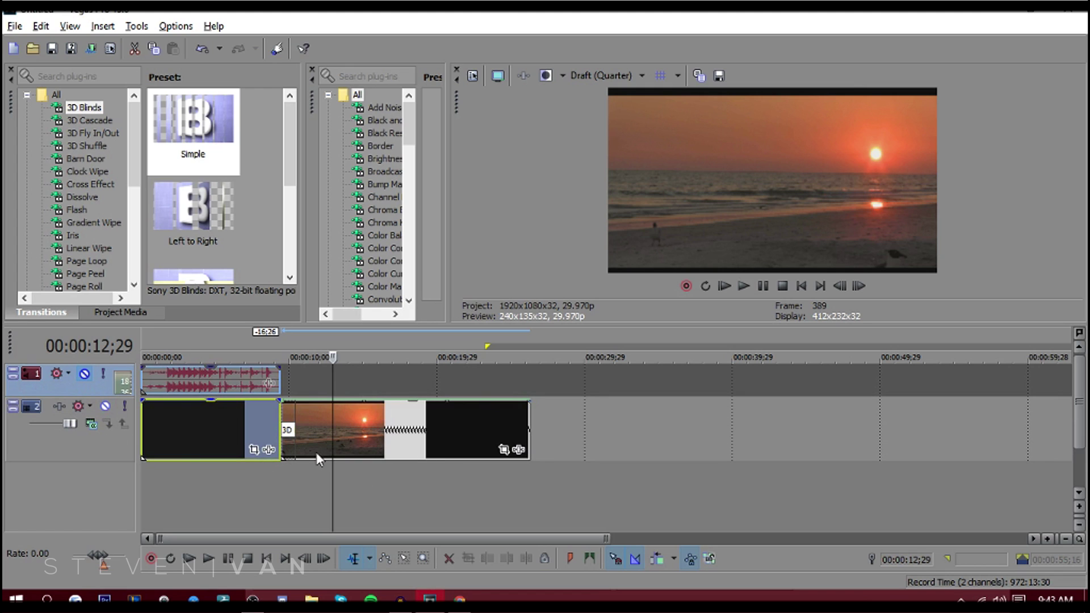
{"action": "right_click", "coordinate": [161, 493]}
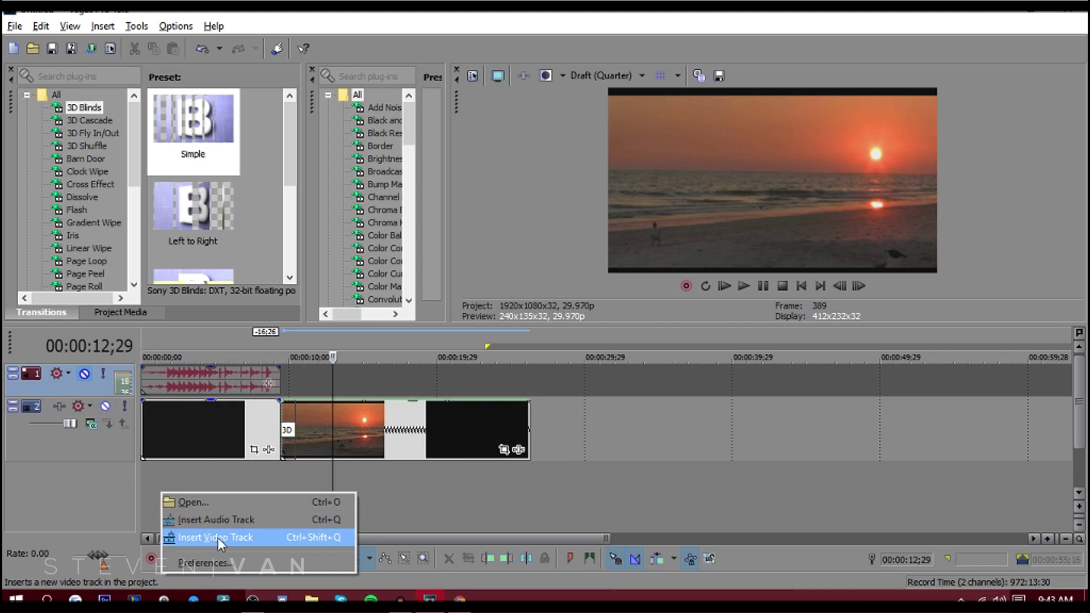
{"action": "left_click", "coordinate": [349, 406]}
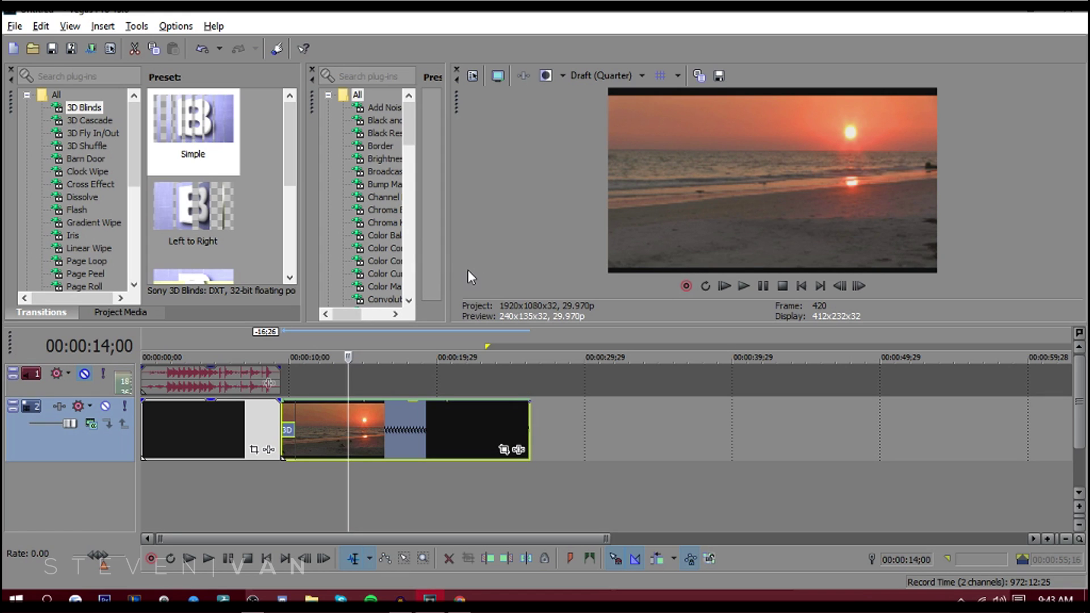
Step: Close the sunset clip's empty effects window and set the preview to full quality
{"action": "left_click", "coordinate": [519, 451]}
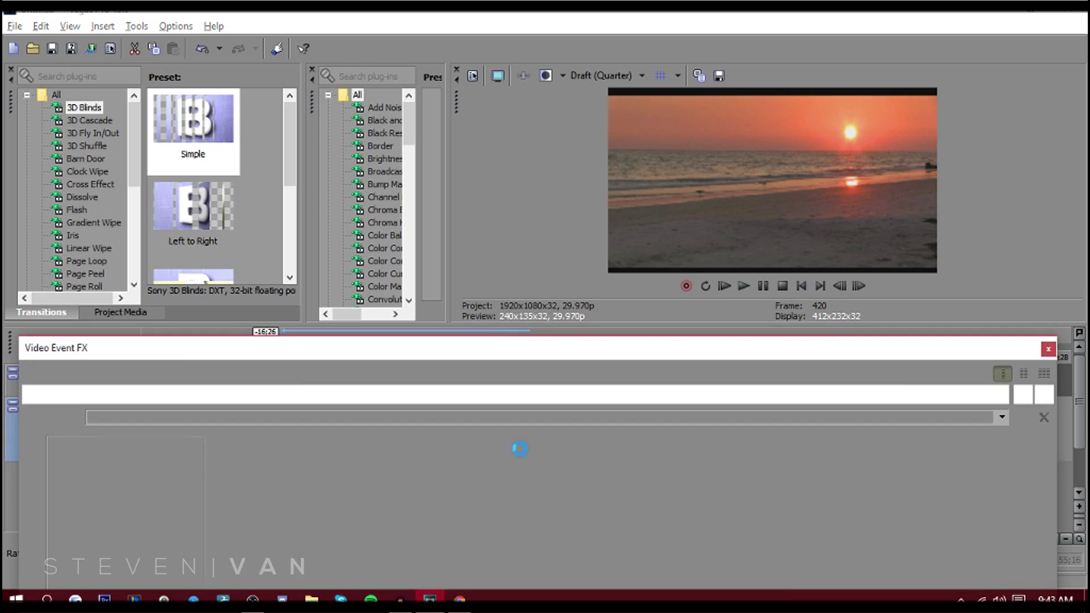
{"action": "left_click", "coordinate": [889, 168]}
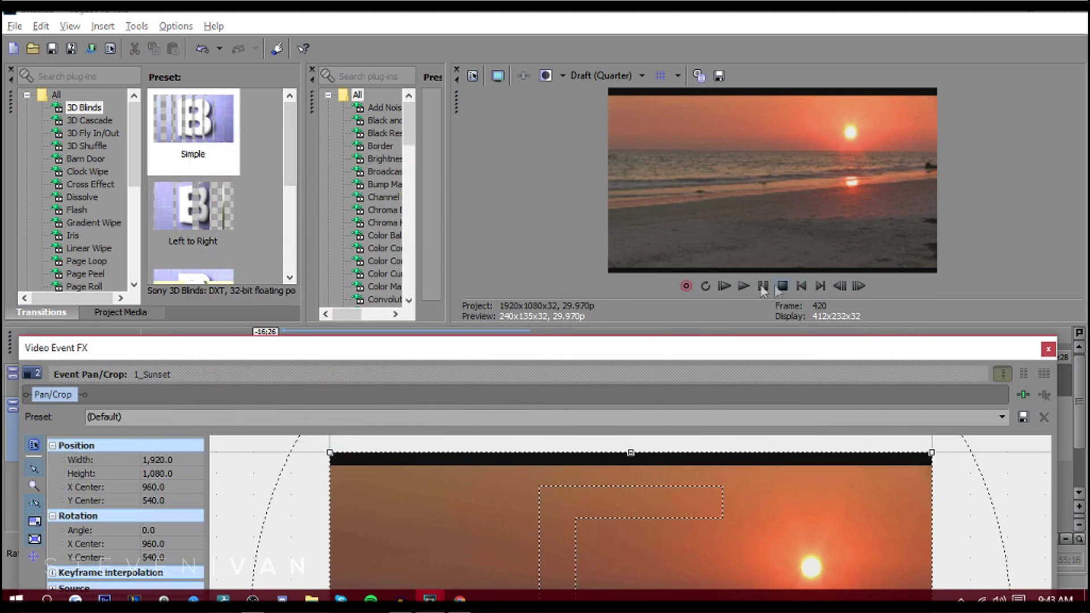
{"action": "left_click", "coordinate": [1048, 349]}
{"action": "left_click", "coordinate": [578, 74]}
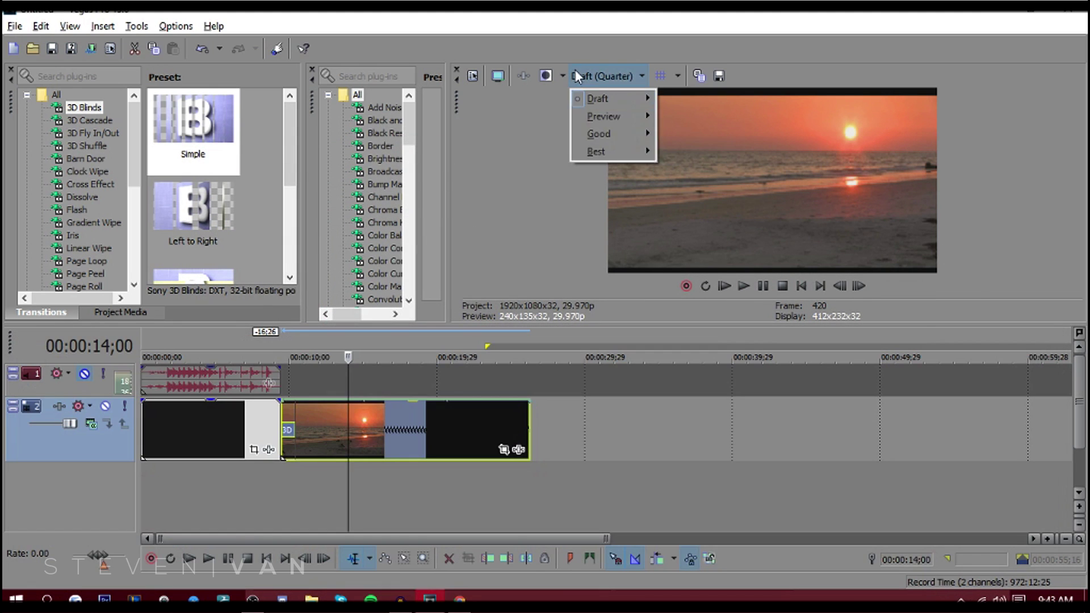
{"action": "mouse_move", "coordinate": [629, 112]}
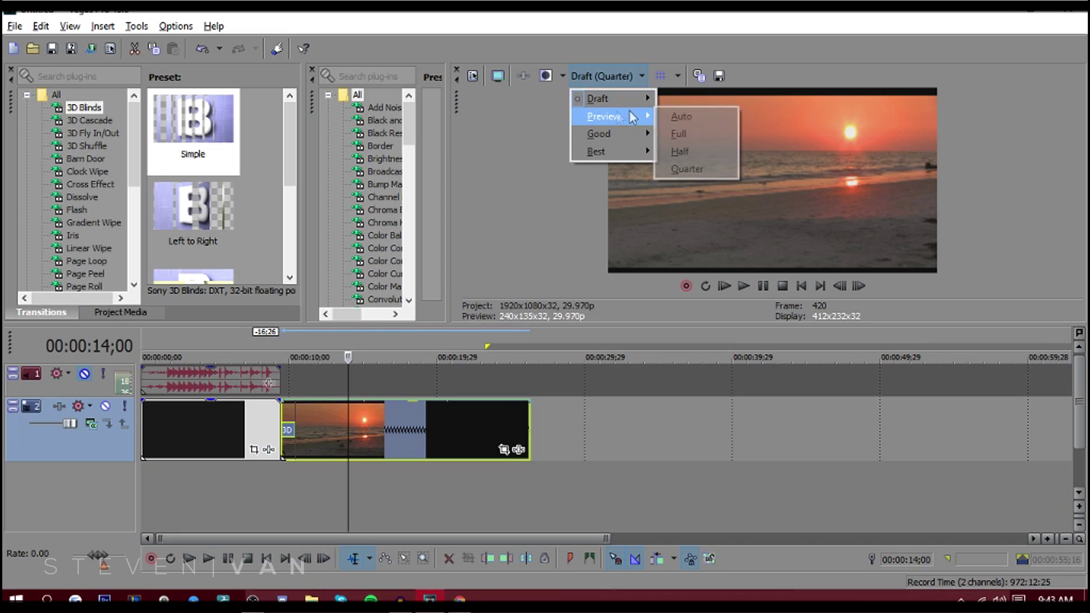
{"action": "left_click", "coordinate": [680, 135]}
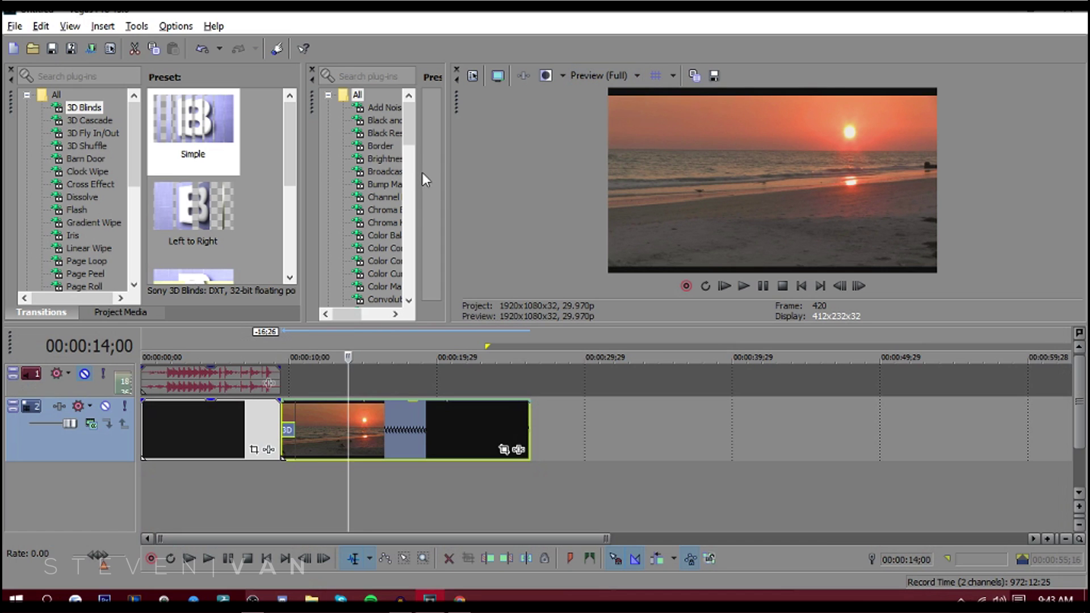
Step: Apply Magic Bullet Looks to the sunset clip with the Flat look
{"action": "left_click", "coordinate": [369, 76]}
{"action": "type", "text": "magic"}
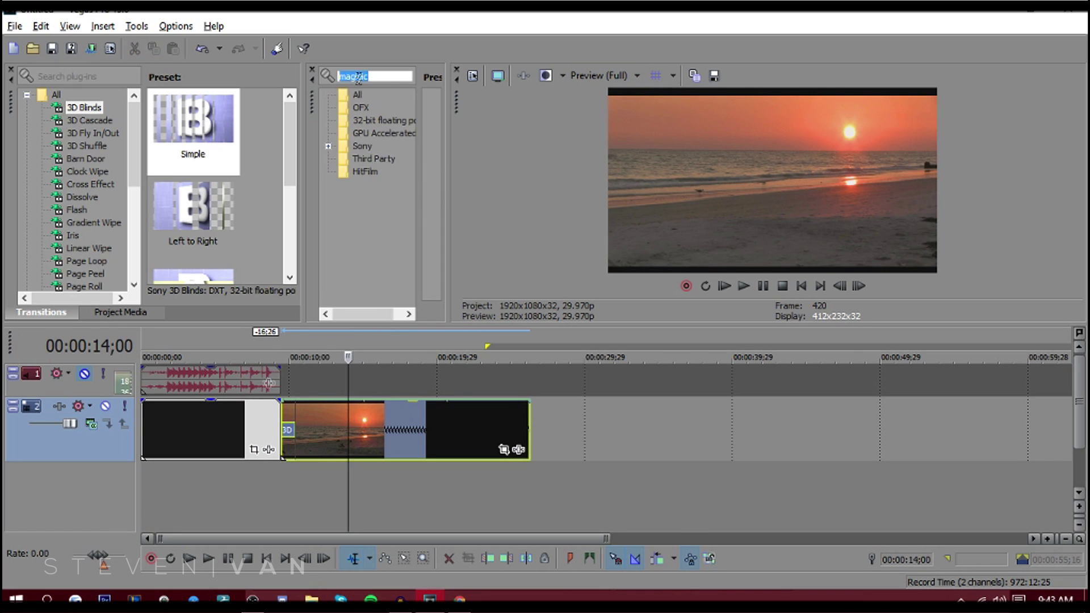
{"action": "type", "text": "mag"}
{"action": "left_click_drag", "start_coordinate": [409, 111], "coordinate": [454, 444]}
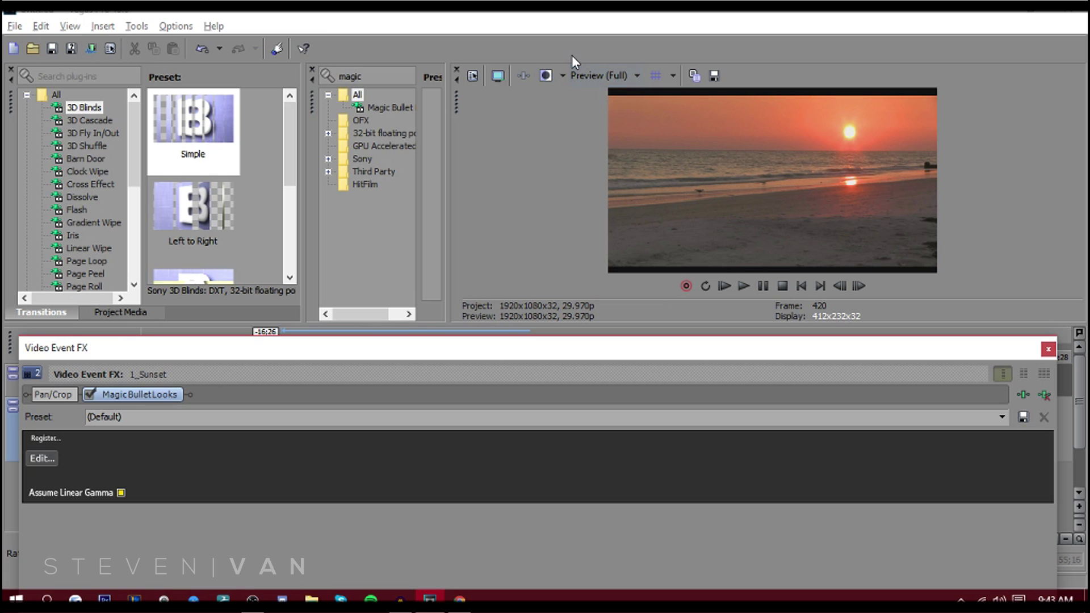
{"action": "left_click", "coordinate": [56, 454]}
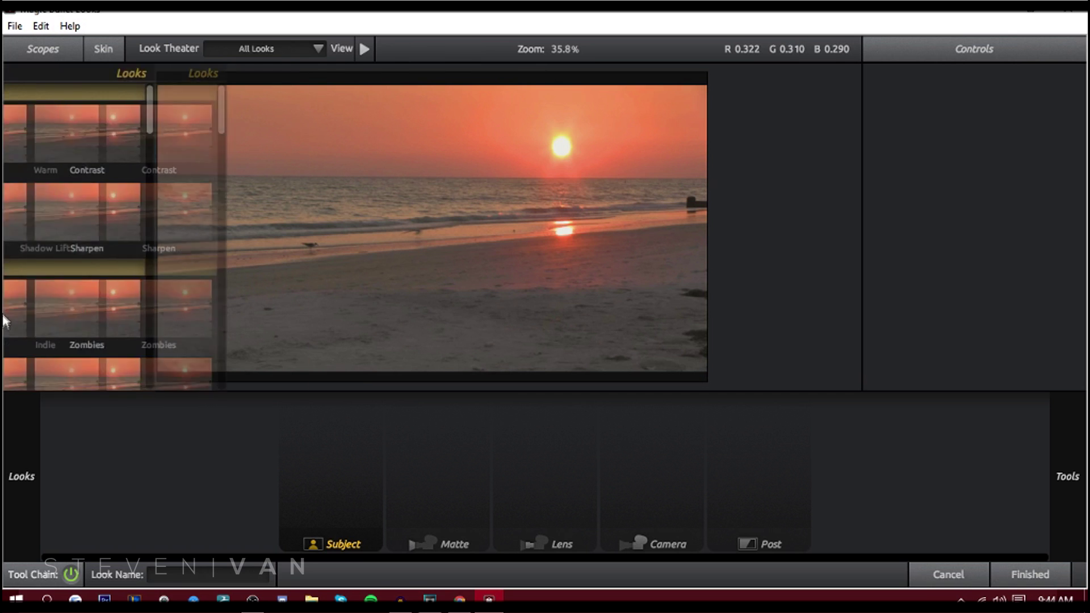
{"action": "left_click", "coordinate": [198, 332]}
{"action": "left_click", "coordinate": [275, 353]}
{"action": "left_click", "coordinate": [271, 352]}
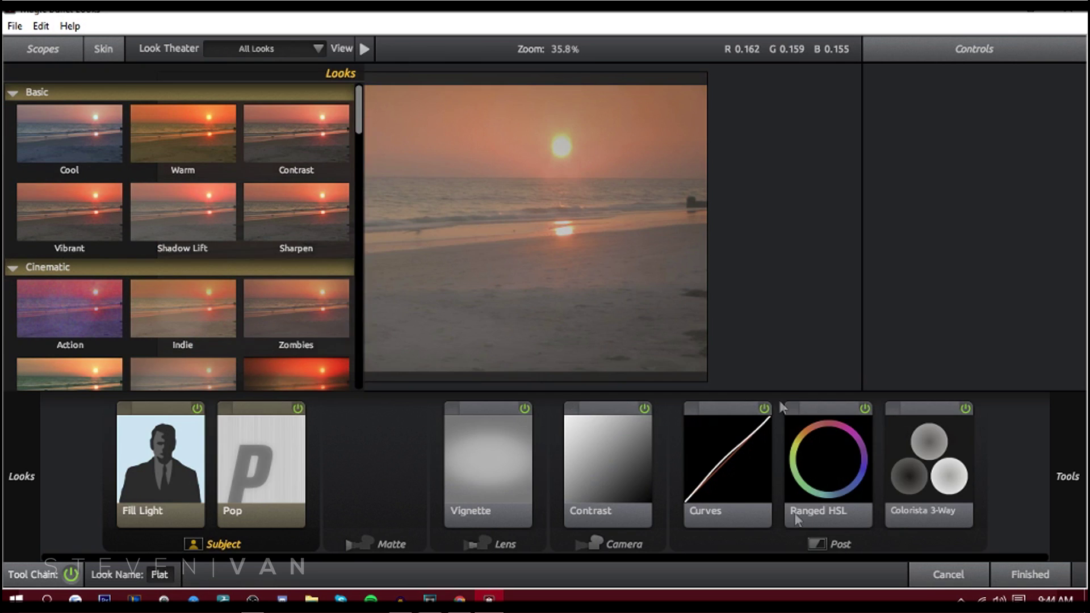
{"action": "left_click", "coordinate": [1029, 574]}
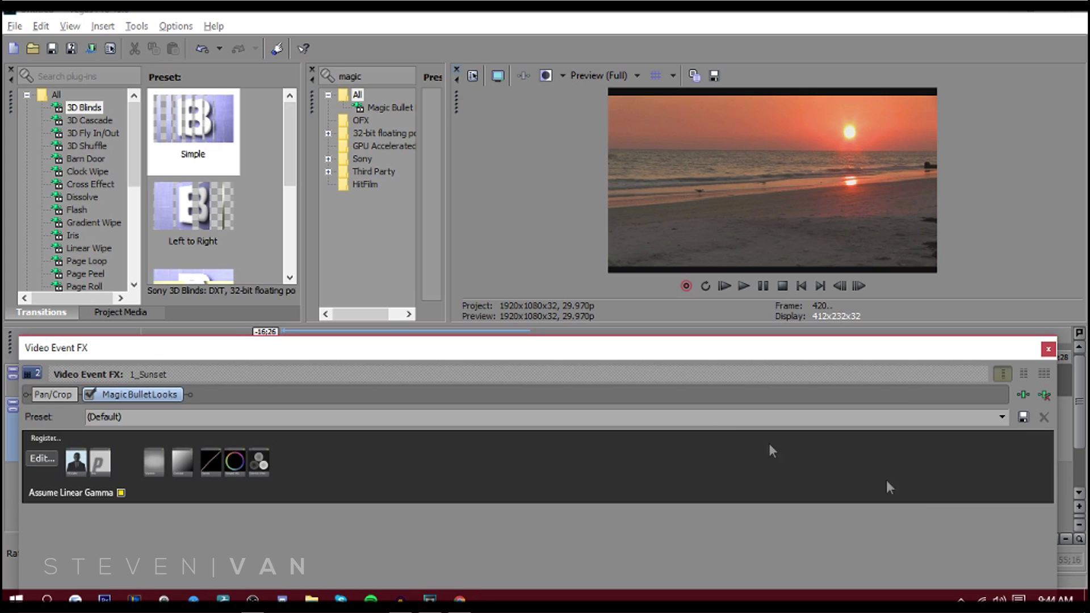
{"action": "left_click", "coordinate": [1048, 349]}
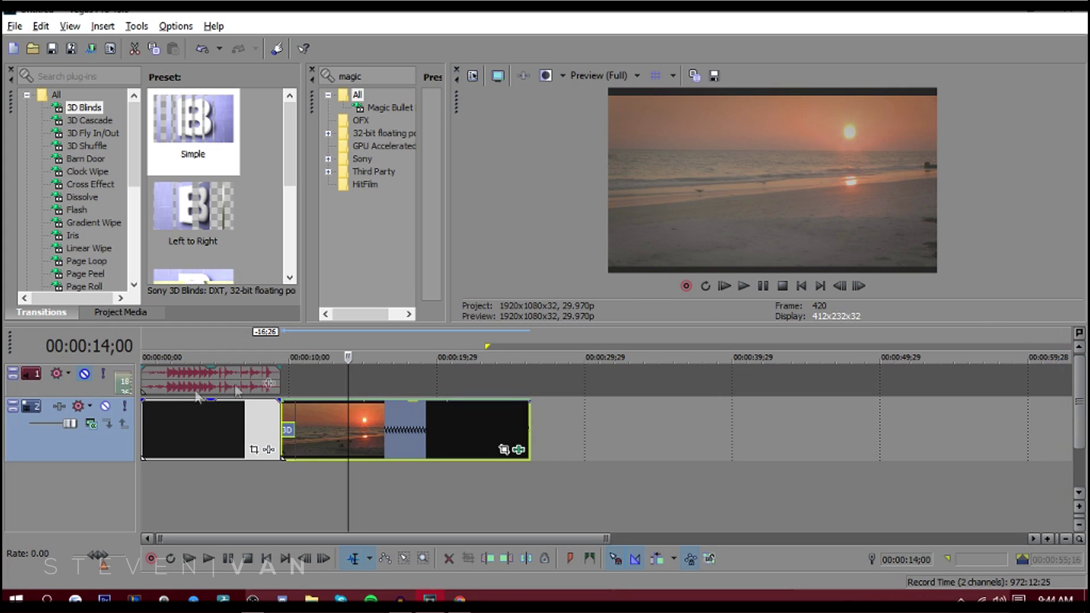
Step: Clear 'magic' from the Video FX plug-in search so all effects are listed
{"action": "left_click", "coordinate": [371, 78]}
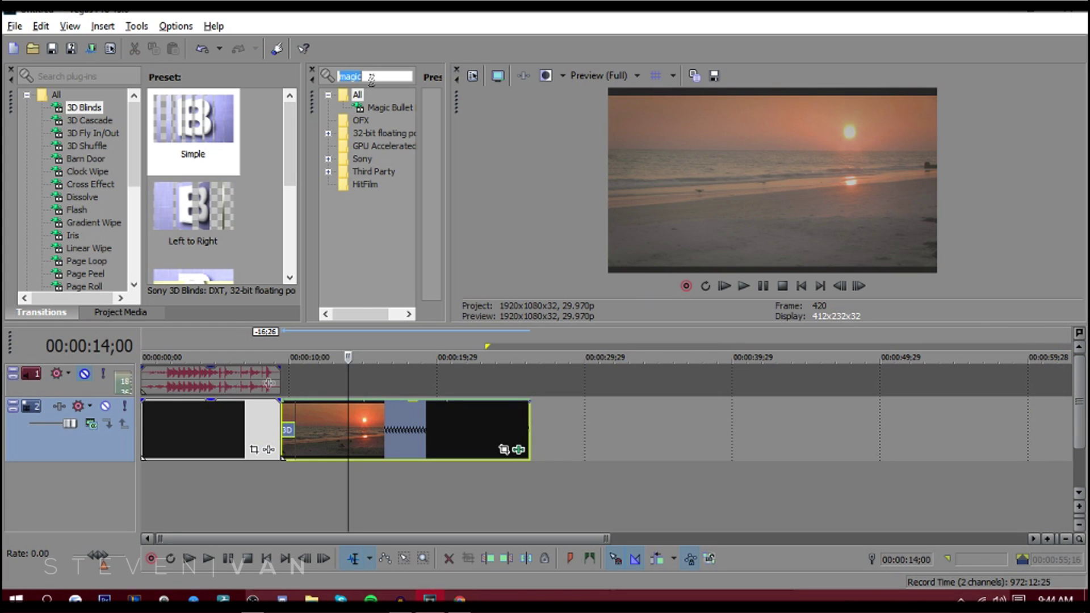
{"action": "key", "text": "BackSpace"}
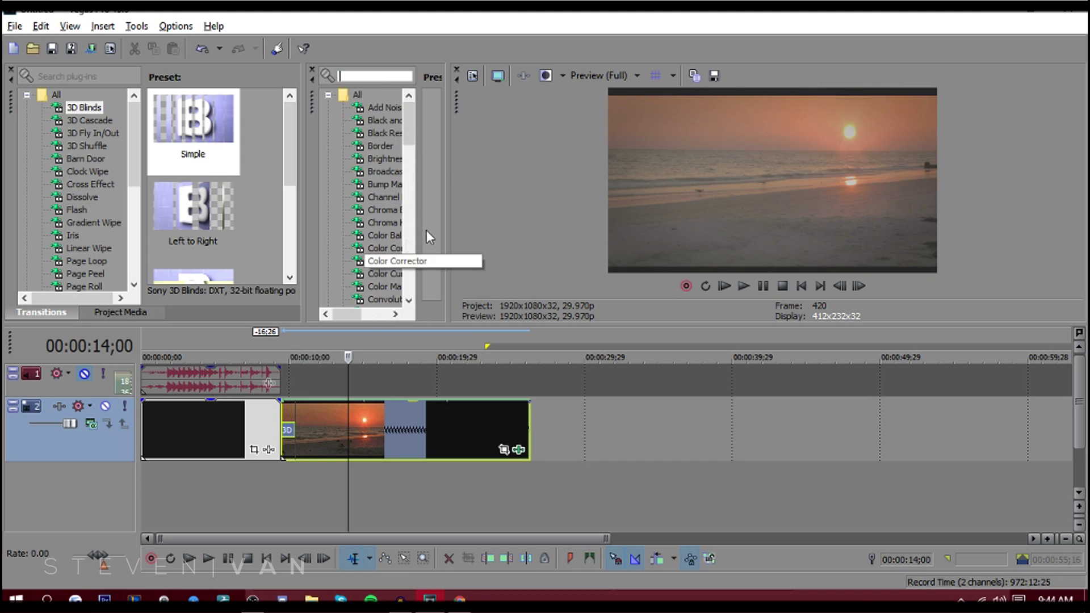
{"action": "scroll", "coordinate": [392, 302], "scroll_direction": "down", "scroll_amount": 15}
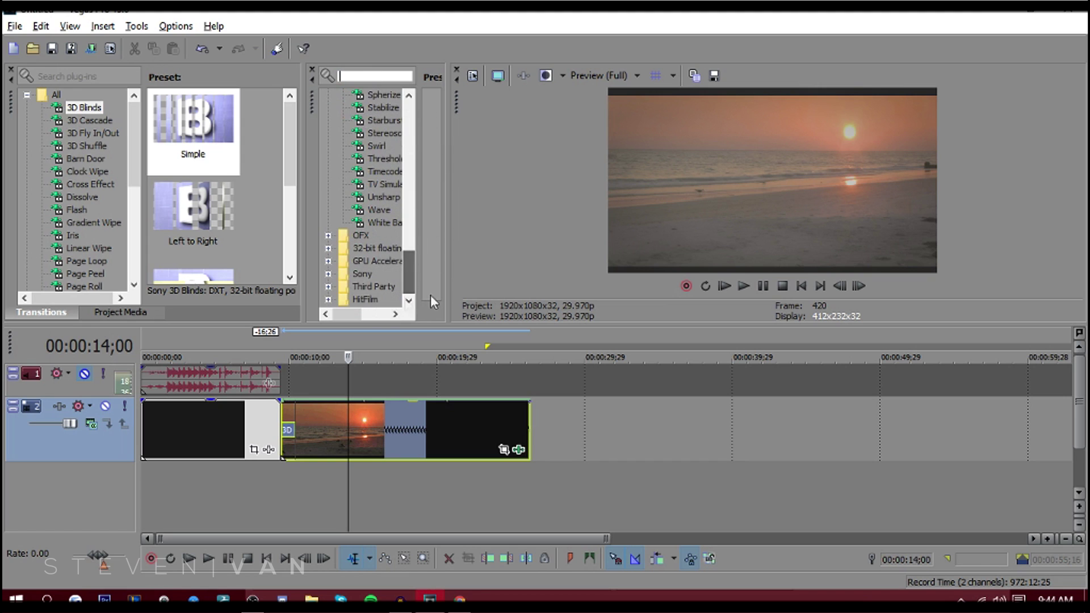
Step: Split the sunset clip with S at 00:00:14;08
{"action": "left_click", "coordinate": [675, 392]}
{"action": "key", "text": "End"}
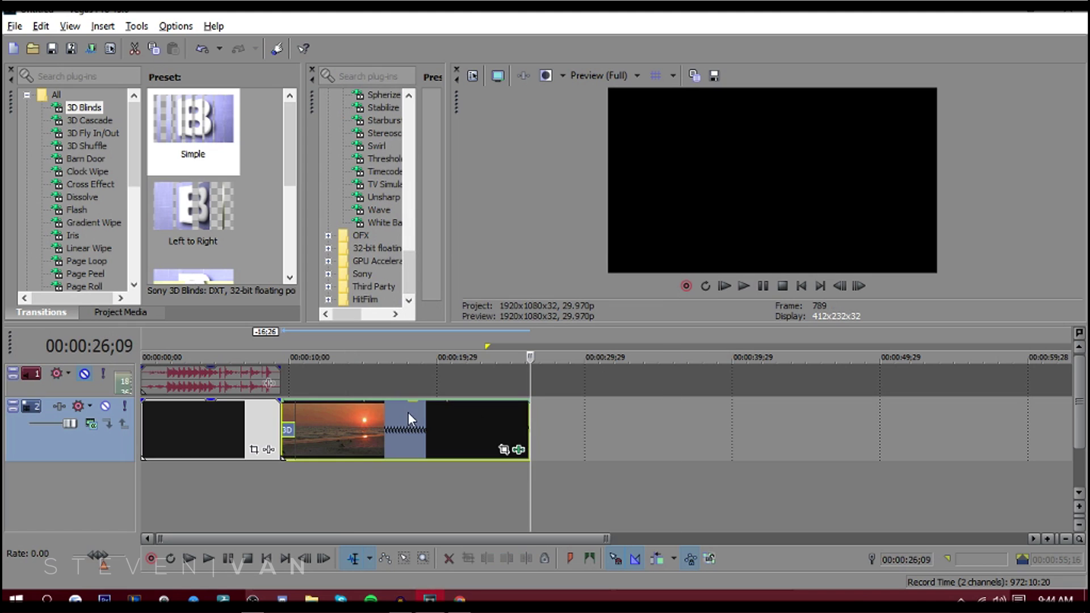
{"action": "left_click", "coordinate": [352, 410]}
{"action": "key", "text": "s"}
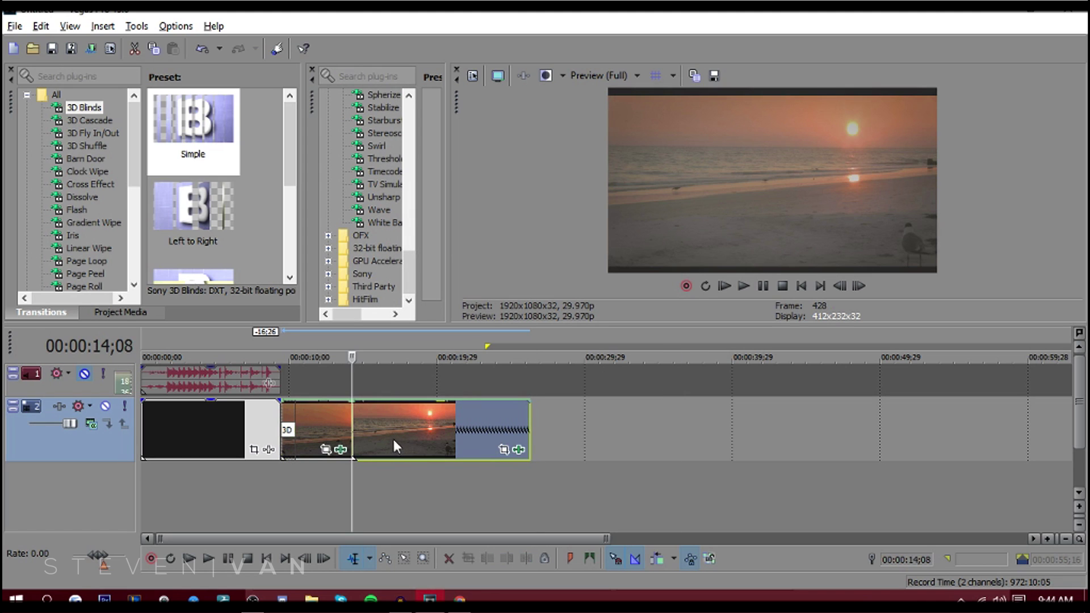
{"action": "left_click", "coordinate": [387, 427]}
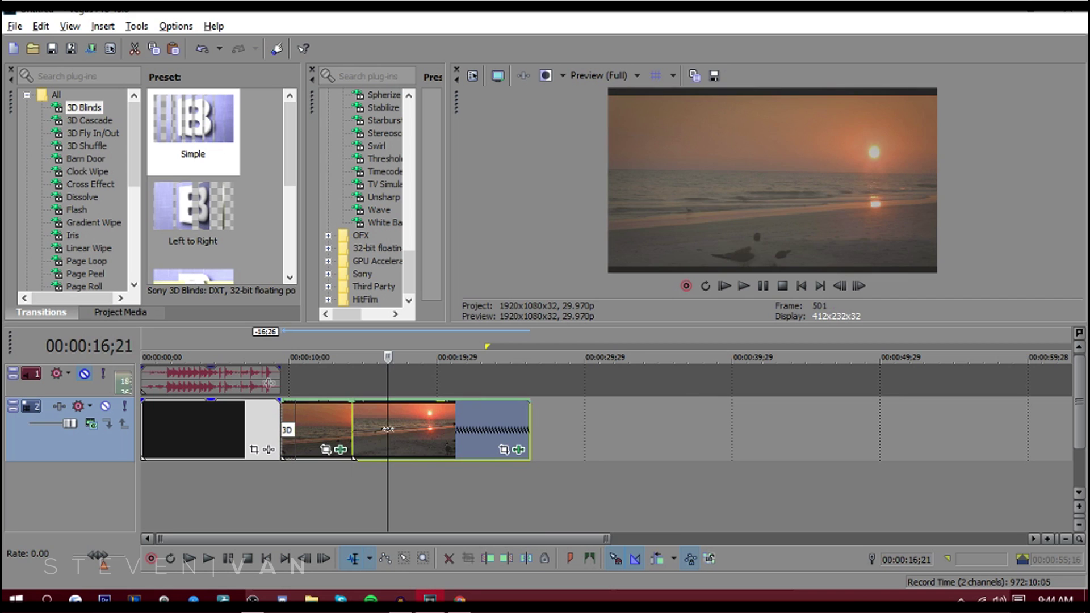
{"action": "mouse_move", "coordinate": [387, 427]}
{"action": "left_mouse_down"}
{"action": "mouse_move", "coordinate": [448, 428]}
{"action": "mouse_move", "coordinate": [388, 428]}
{"action": "left_mouse_up"}
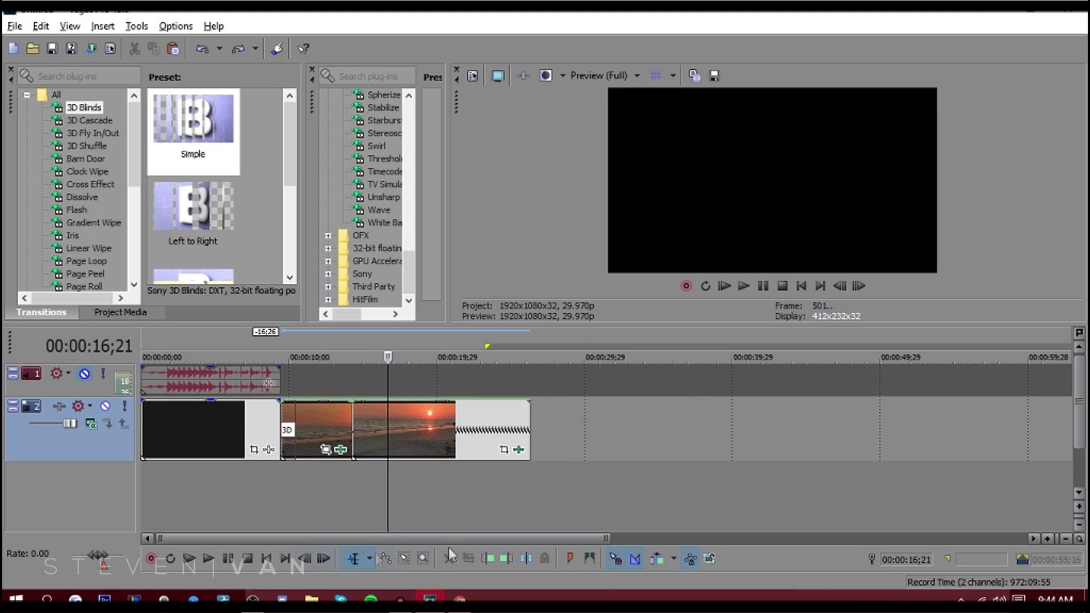
Step: Return to the Normal Edit Tool and split the clip at 00:00:20;06
{"action": "left_click", "coordinate": [369, 559]}
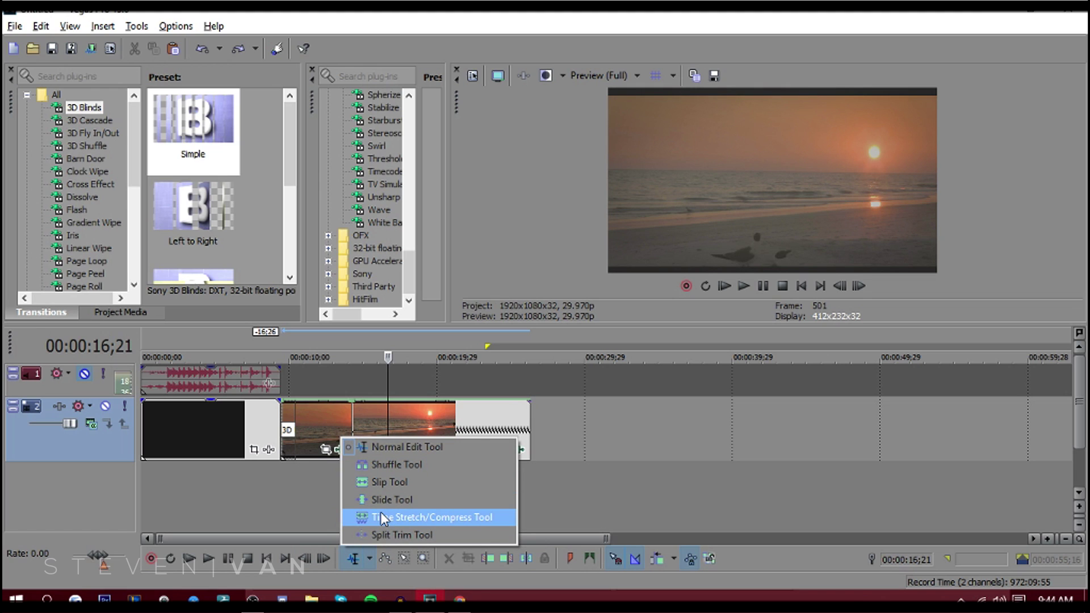
{"action": "left_click", "coordinate": [423, 446]}
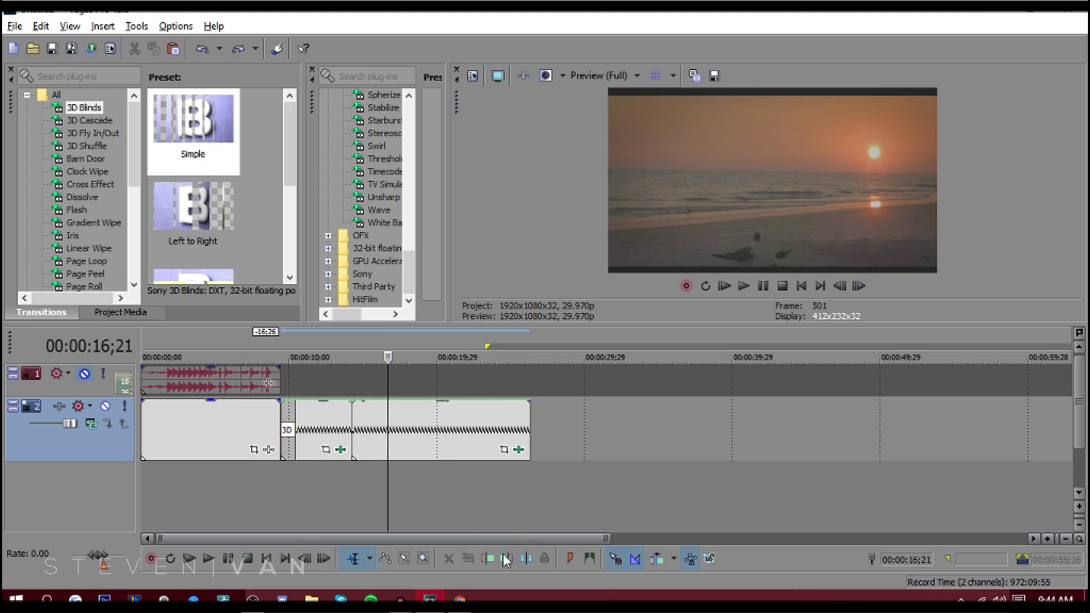
{"action": "left_click", "coordinate": [440, 505]}
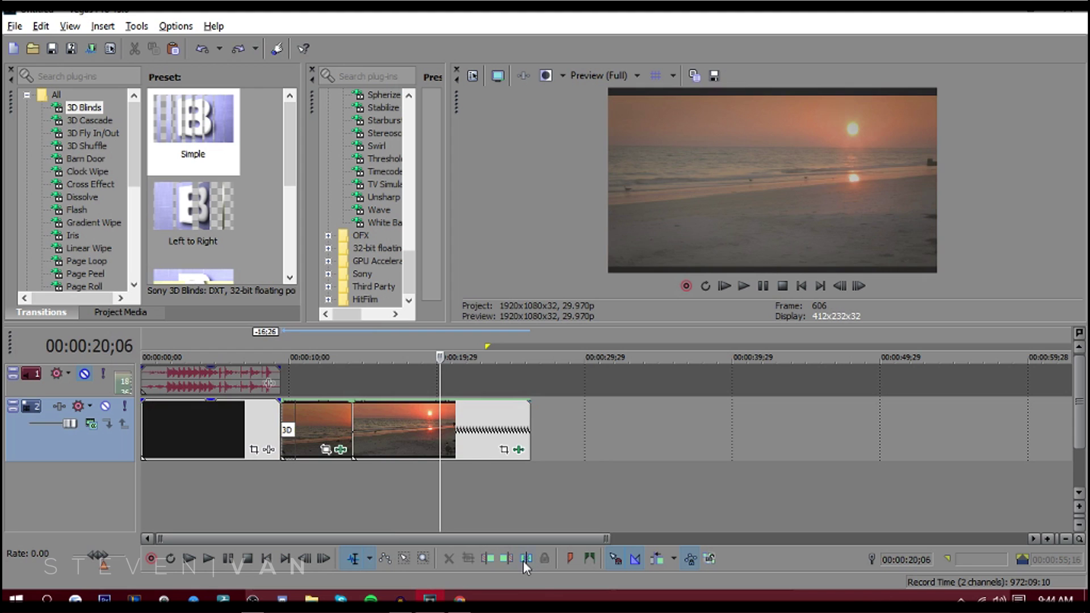
{"action": "left_click", "coordinate": [525, 559]}
Step: Split at 00:00:18;03, delete the right part, then undo to restore it
{"action": "left_click", "coordinate": [409, 440]}
{"action": "key", "text": "s"}
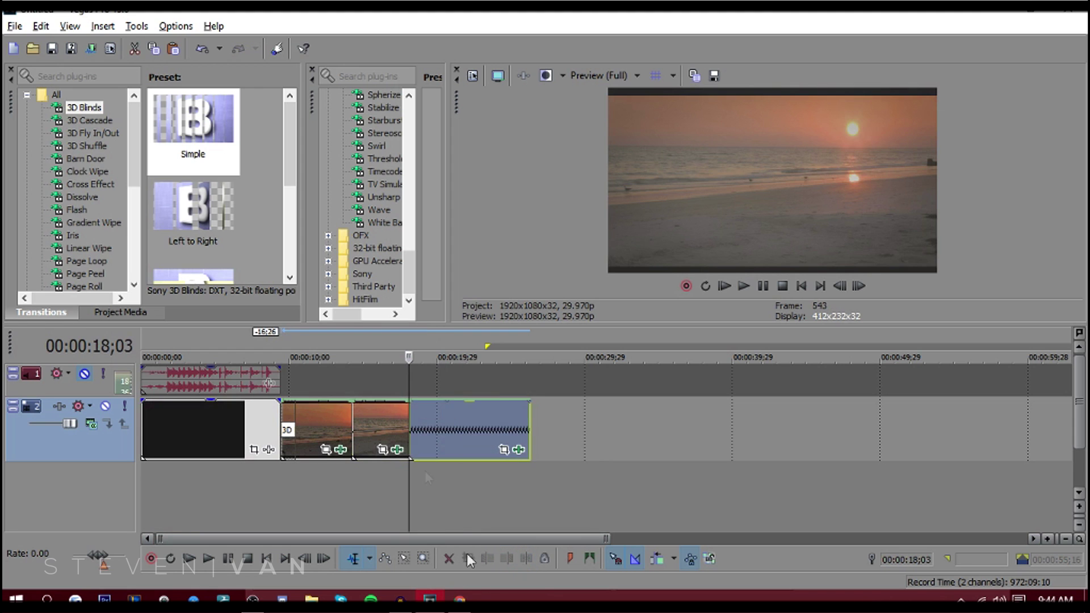
{"action": "key", "text": "Delete"}
{"action": "key", "text": "ctrl+z"}
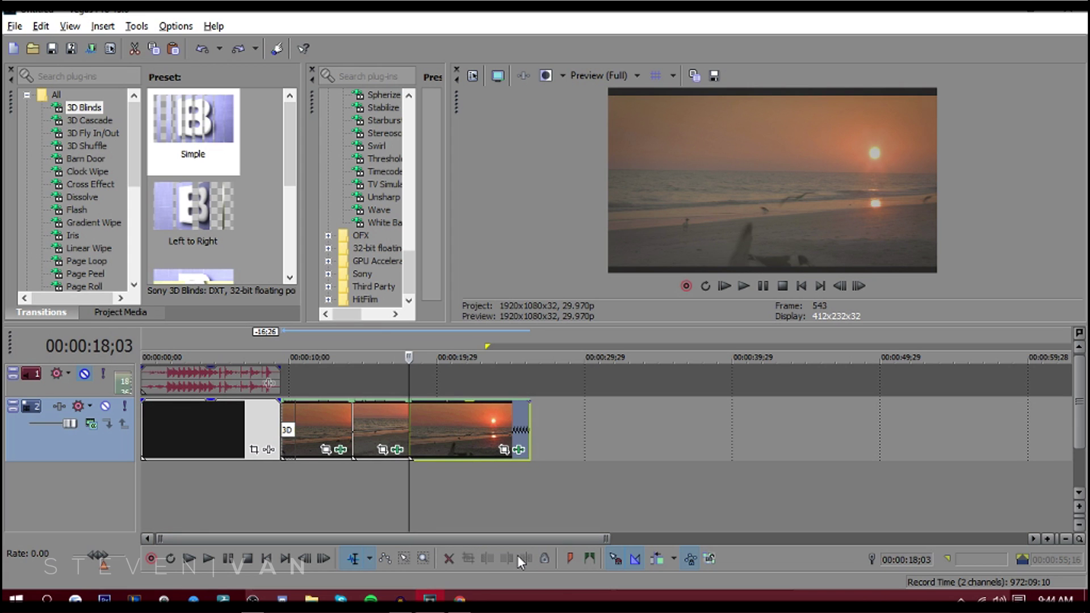
Step: Add marker 'SOMEONE GOT SHOT BY A BIRD' at 00:00:21;02 and lower opening audio to -10.6 dB
{"action": "left_click", "coordinate": [397, 450]}
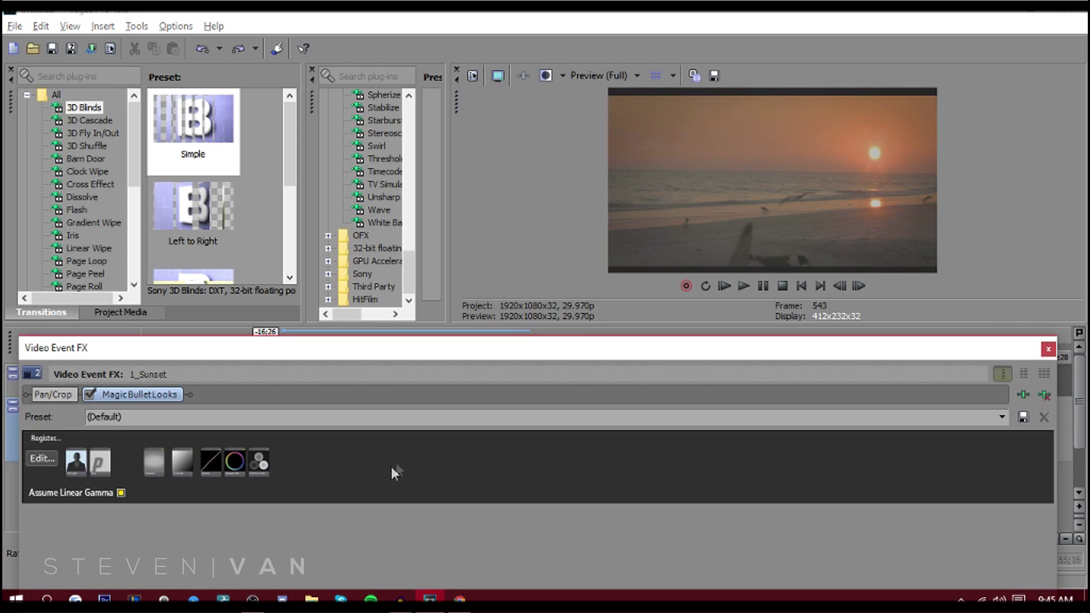
{"action": "left_click", "coordinate": [1061, 349]}
{"action": "left_click", "coordinate": [452, 516]}
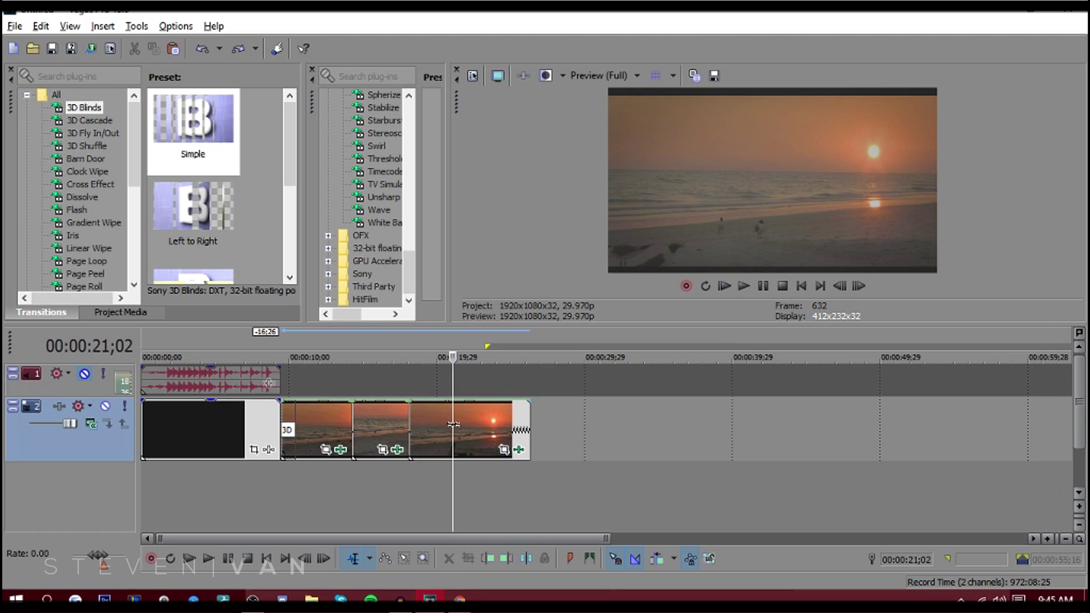
{"action": "key", "text": "m"}
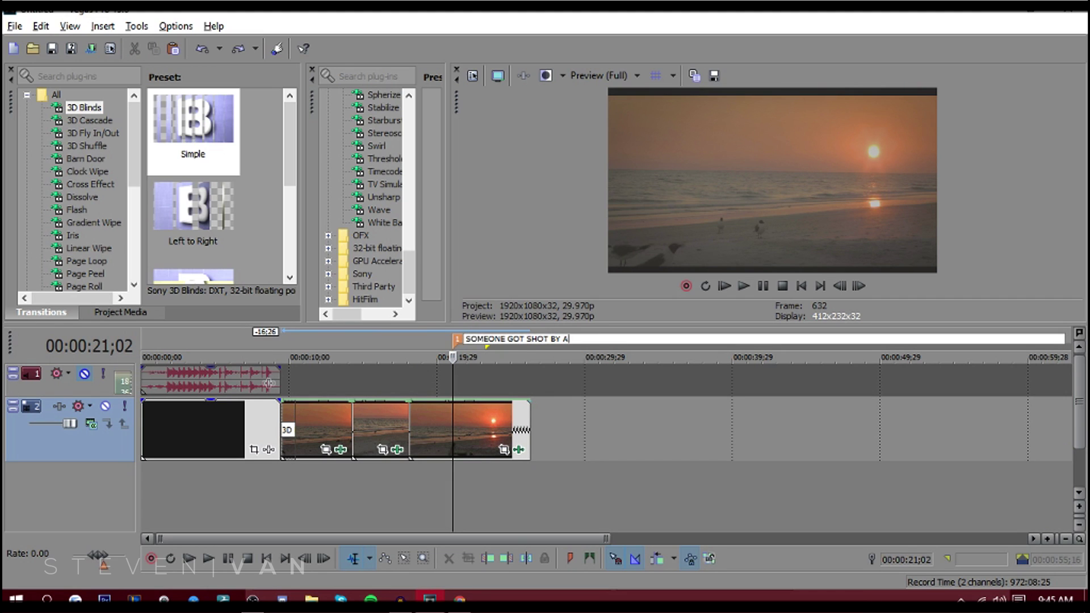
{"action": "type", "text": "SOMEONE GOT SHOT BY A BIRD"}
{"action": "key", "text": "Return"}
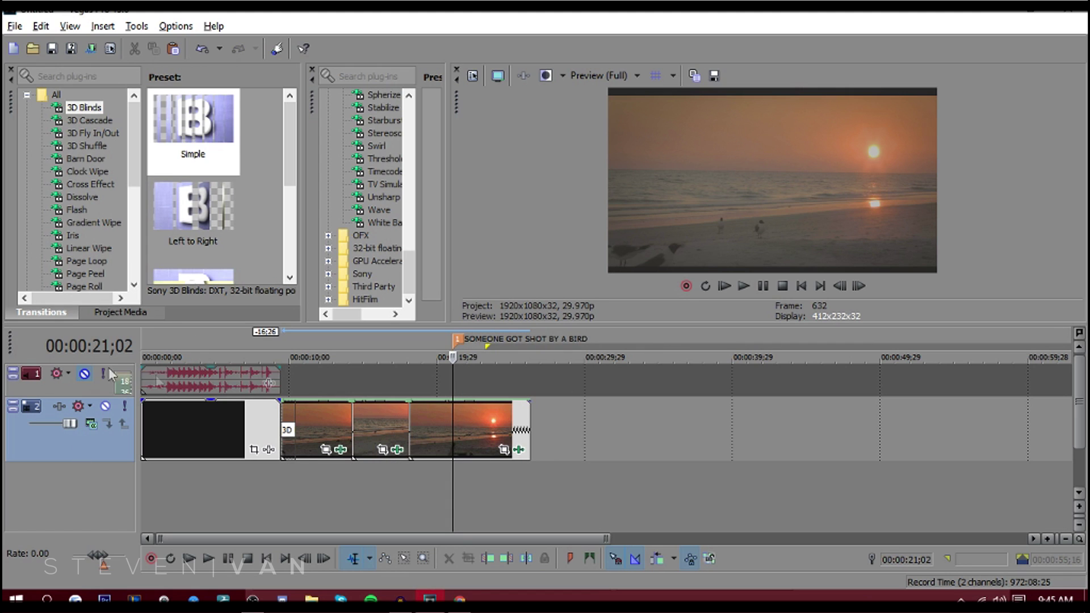
{"action": "left_click_drag", "start_coordinate": [208, 368], "coordinate": [210, 399]}
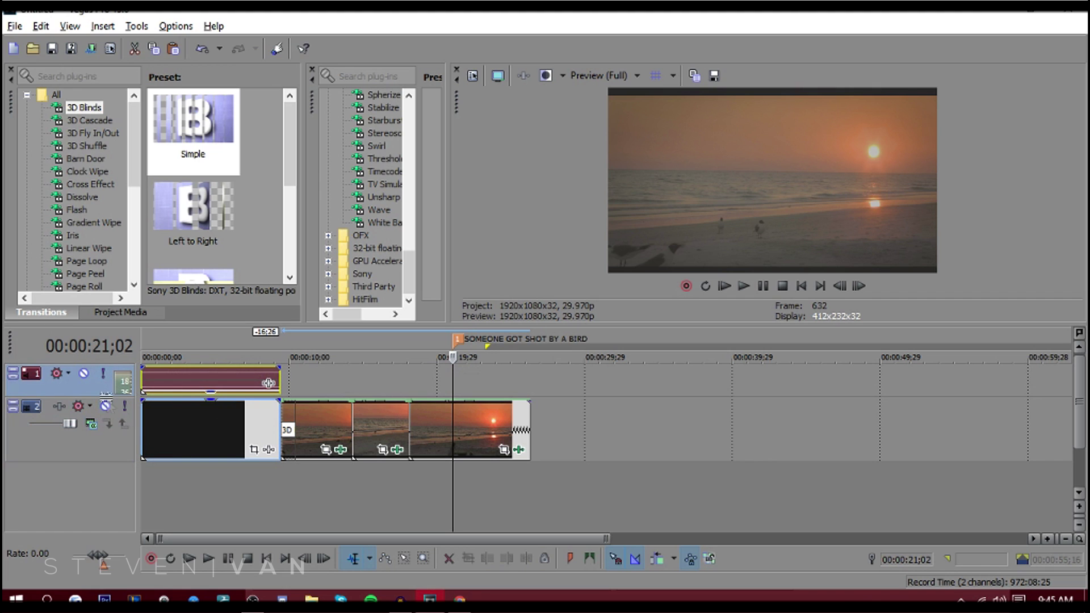
Step: Enlarge the audio track and drop the title clip's opacity to 35%, then restore 100%
{"action": "left_click_drag", "start_coordinate": [106, 398], "coordinate": [59, 395]}
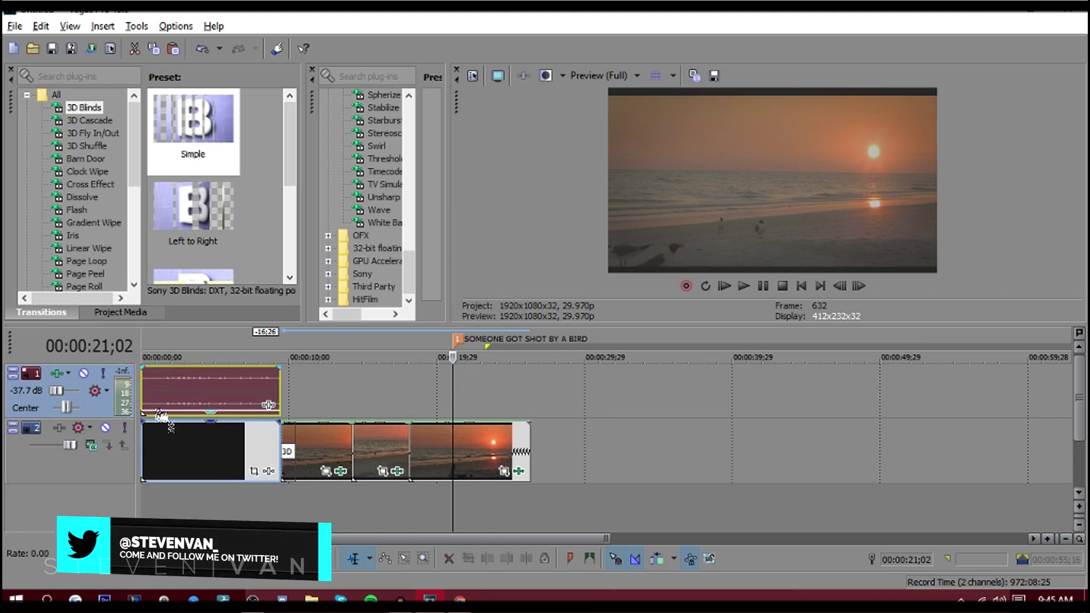
{"action": "left_click", "coordinate": [190, 427]}
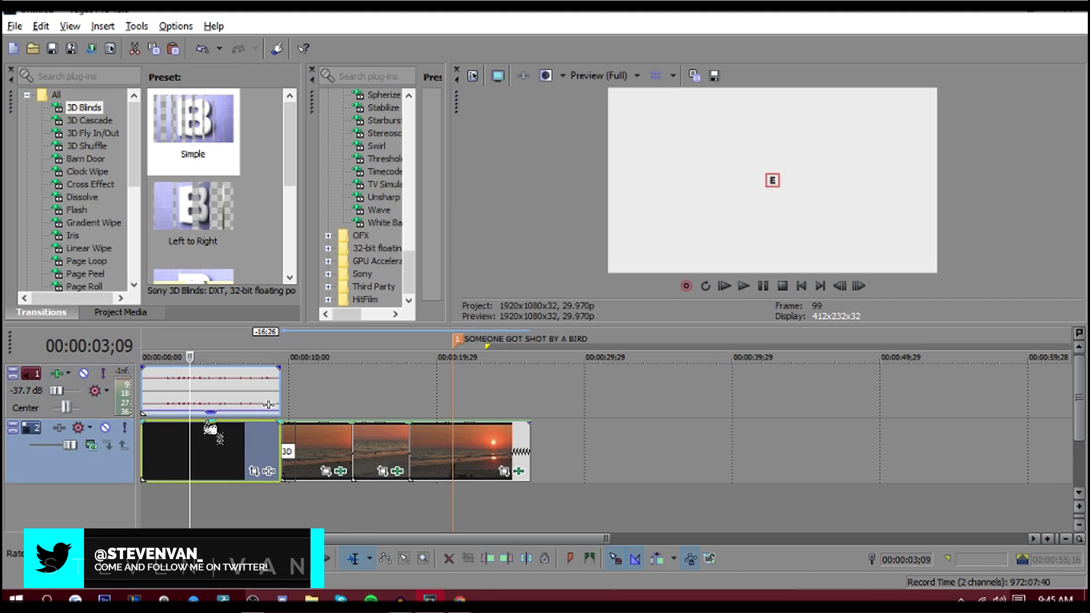
{"action": "left_click_drag", "start_coordinate": [194, 423], "coordinate": [194, 461]}
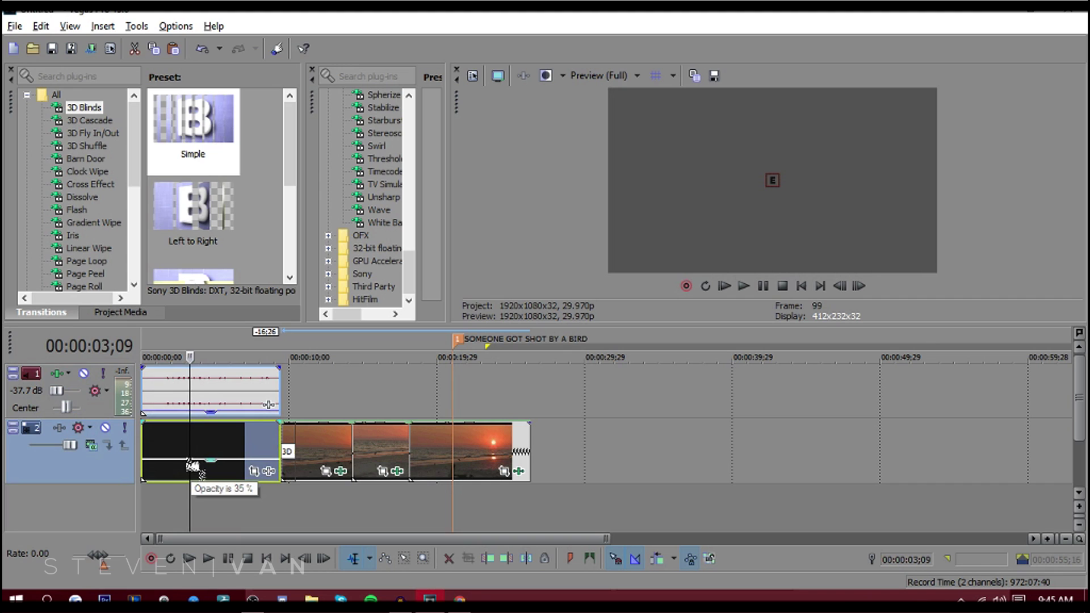
{"action": "left_click_drag", "start_coordinate": [194, 466], "coordinate": [224, 372]}
{"action": "left_click", "coordinate": [516, 344]}
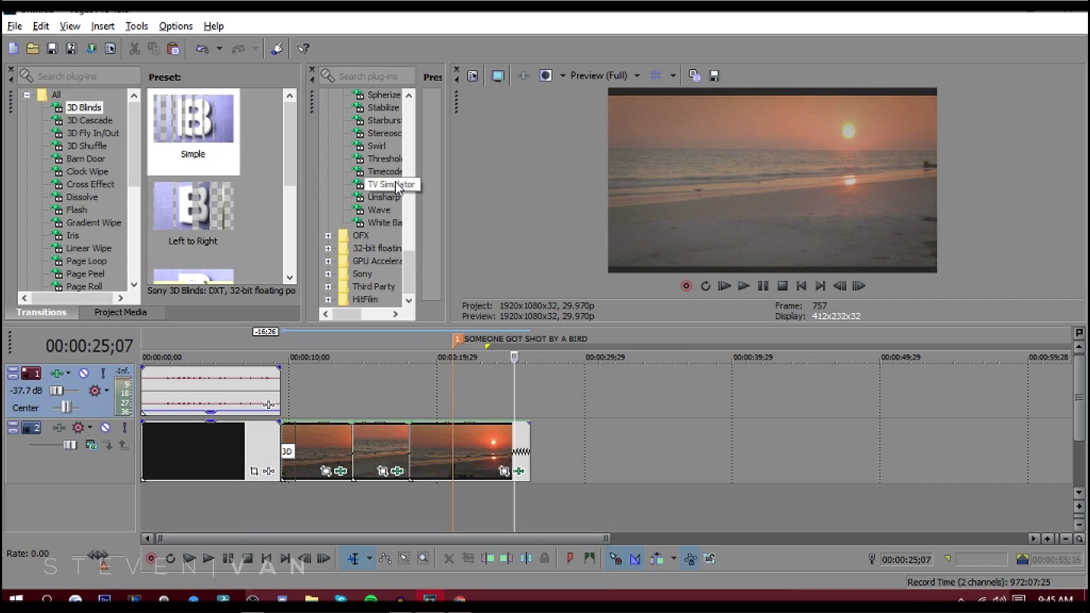
Step: Select the title, opening audio and sunset clips and move them later, near 00:00:20
{"action": "double_click", "coordinate": [359, 506]}
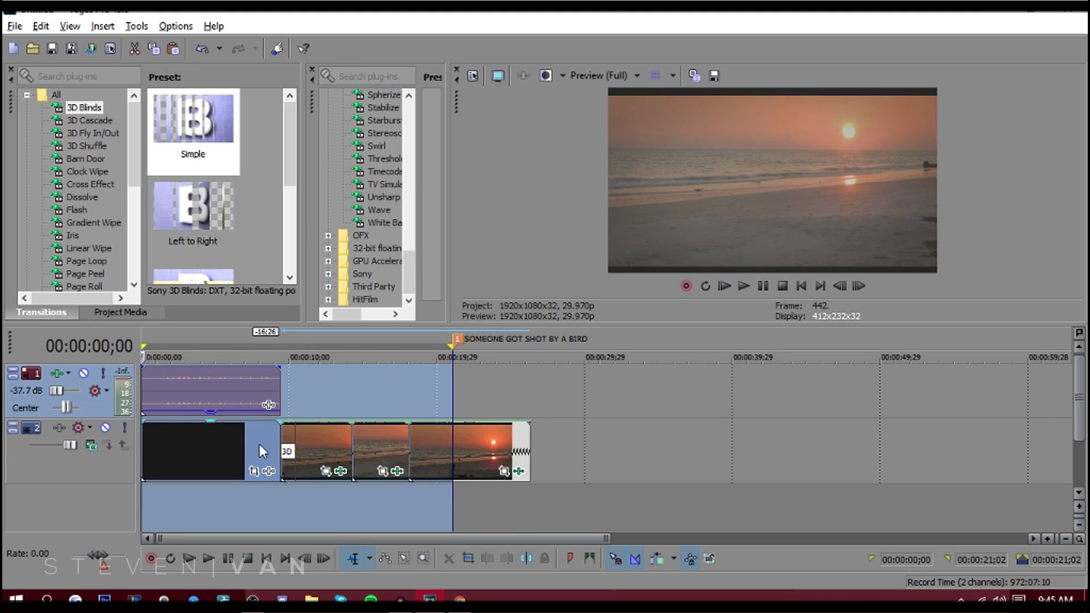
{"action": "left_click", "coordinate": [260, 446]}
{"action": "left_click", "coordinate": [218, 401]}
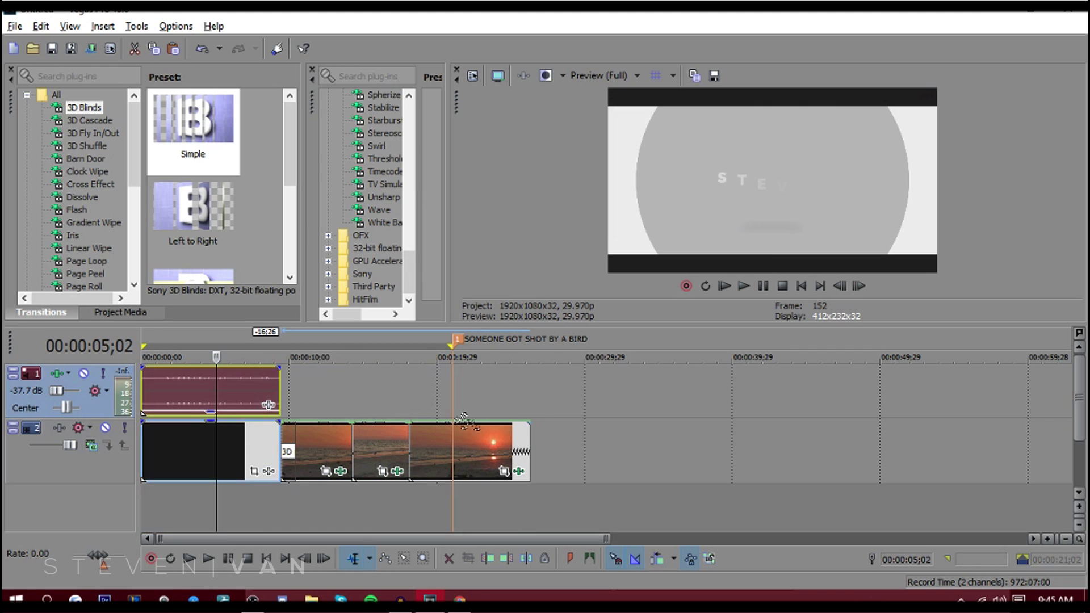
{"action": "left_click", "coordinate": [430, 441]}
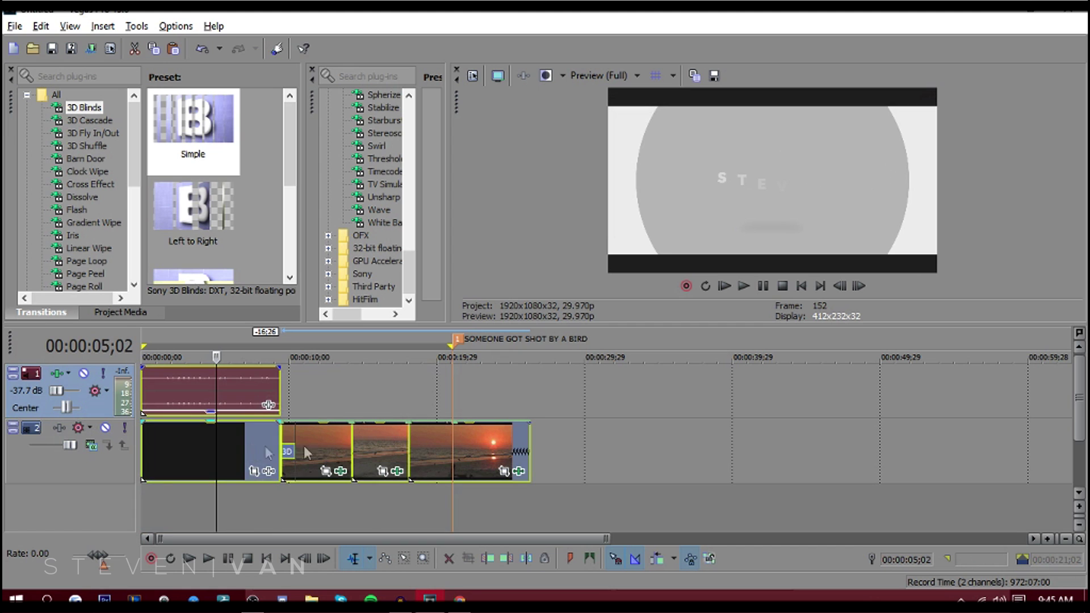
{"action": "left_click_drag", "start_coordinate": [303, 444], "coordinate": [842, 482]}
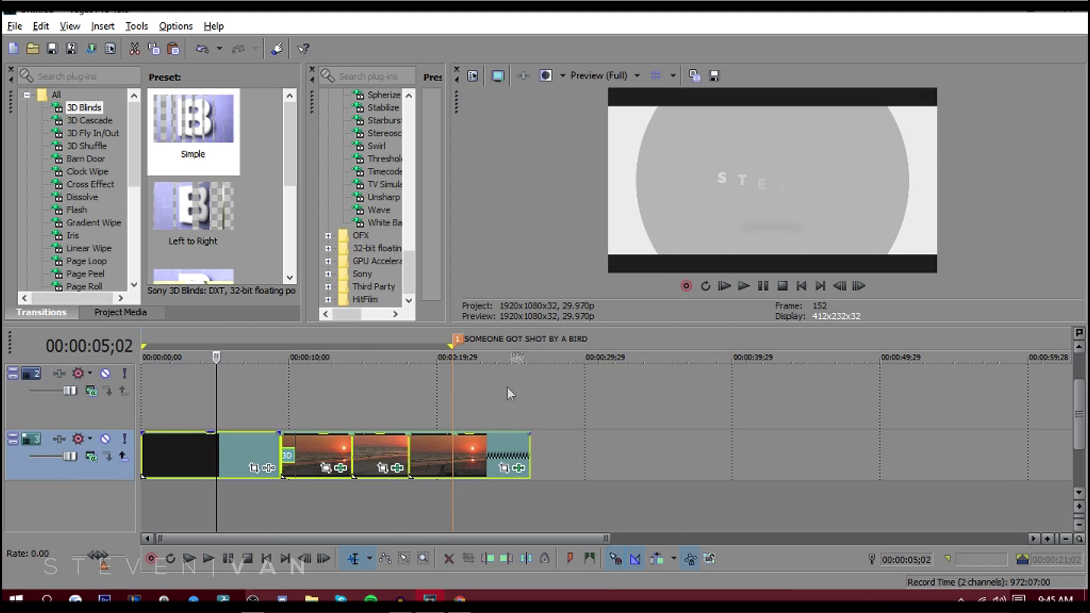
Step: Review the STEVEN VAN title in playback, then park the playhead at 00:00:16;27
{"action": "left_click", "coordinate": [743, 286]}
{"action": "left_click", "coordinate": [762, 285]}
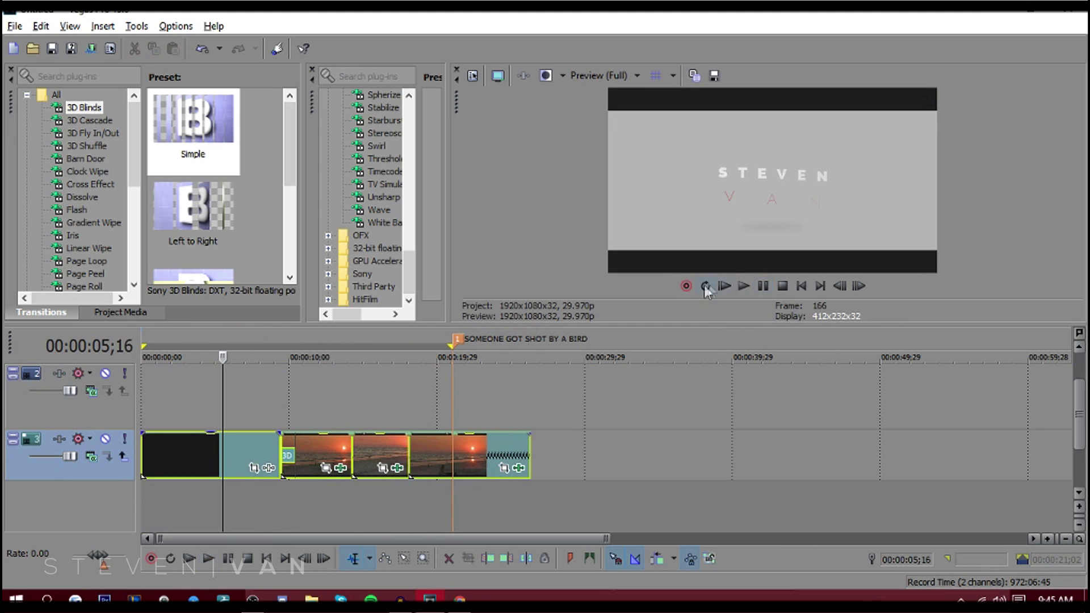
{"action": "left_click", "coordinate": [845, 288]}
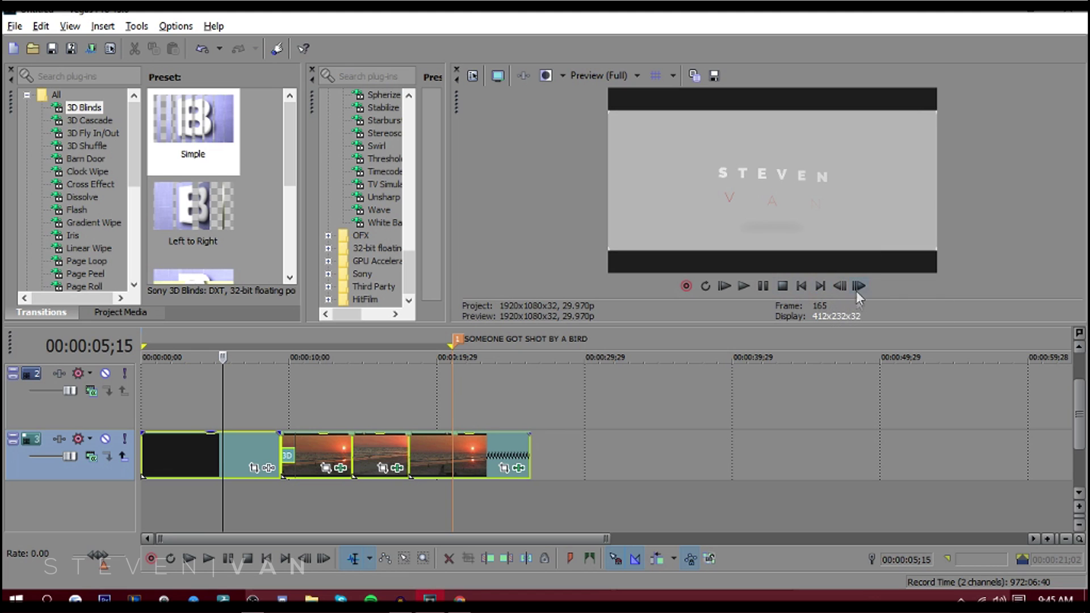
{"action": "left_click", "coordinate": [806, 285]}
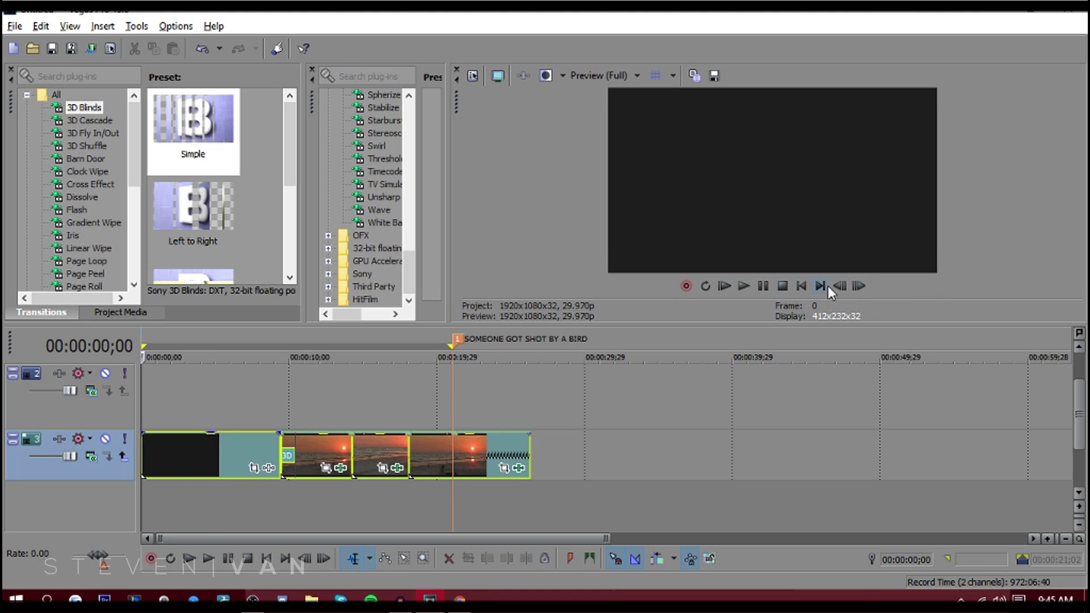
{"action": "left_click", "coordinate": [824, 286]}
{"action": "left_click", "coordinate": [764, 285]}
{"action": "left_click", "coordinate": [764, 285]}
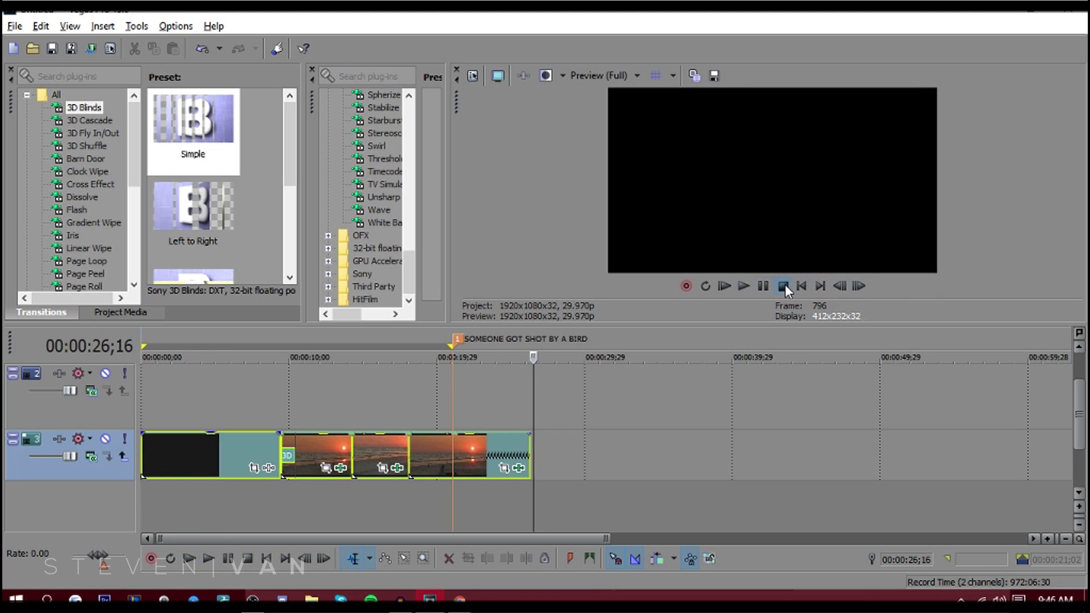
{"action": "left_click", "coordinate": [390, 416]}
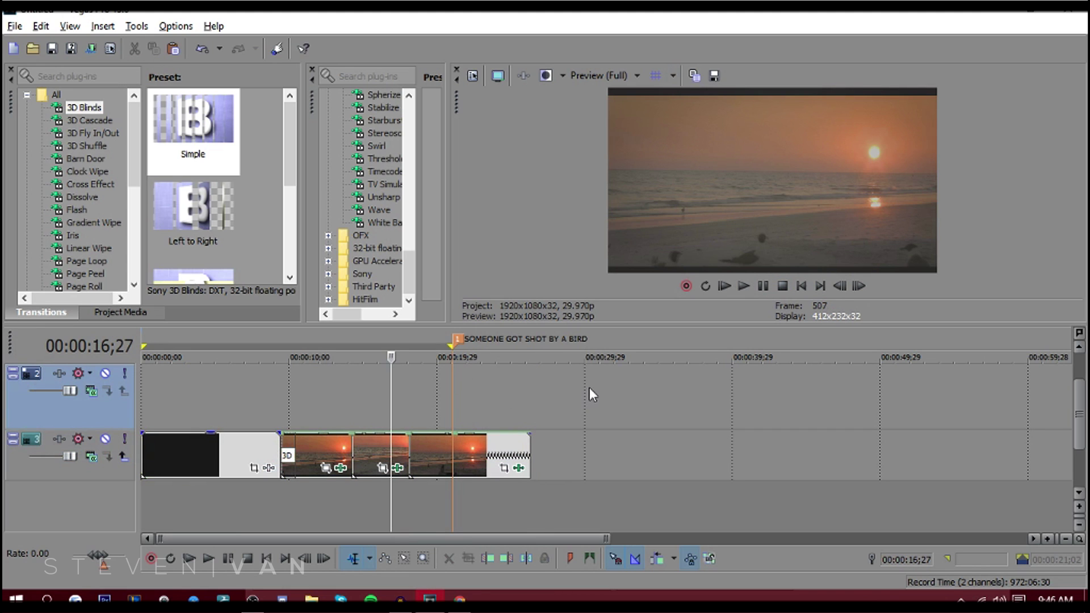
Step: Save the preview frame as Image1.jpg and place it on track 2 at about 00:00:30
{"action": "left_click", "coordinate": [721, 80]}
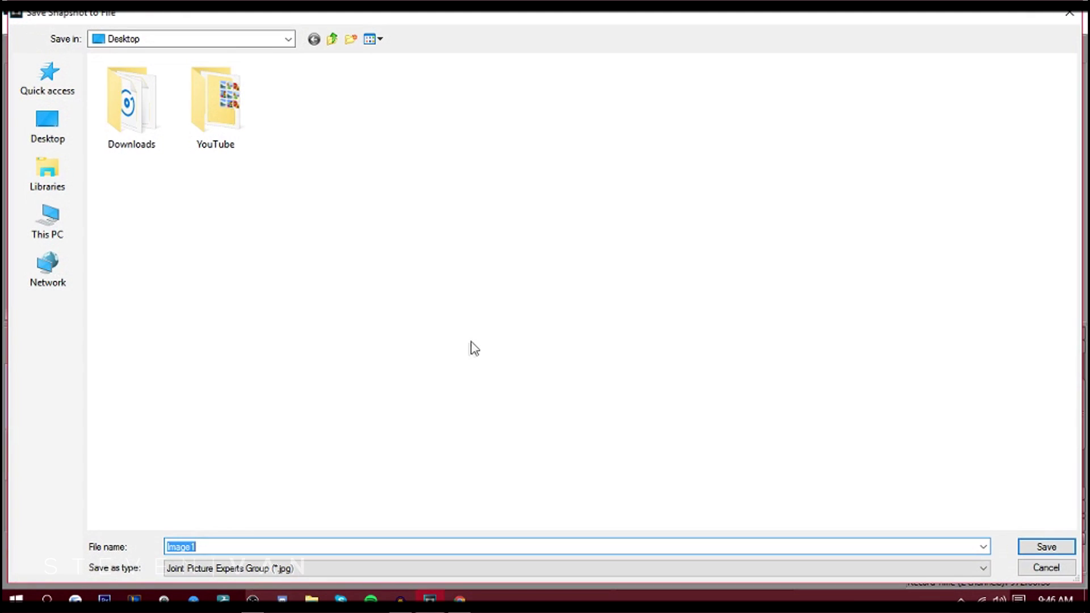
{"action": "key", "text": "Return"}
{"action": "left_click", "coordinate": [118, 313]}
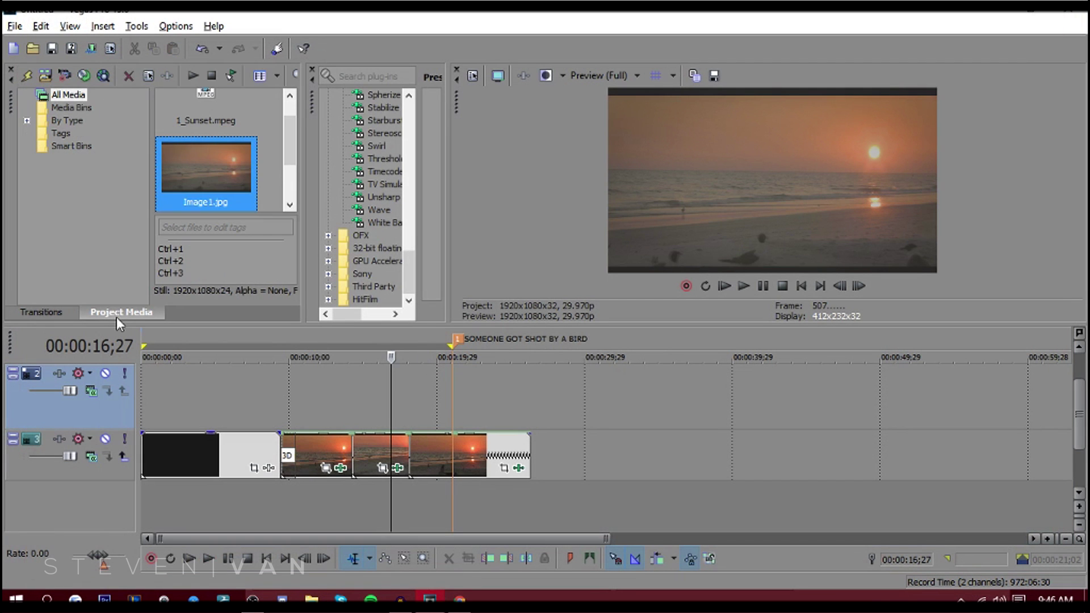
{"action": "scroll", "coordinate": [220, 148], "scroll_direction": "down", "scroll_amount": 1}
{"action": "left_click_drag", "start_coordinate": [220, 142], "coordinate": [390, 261]}
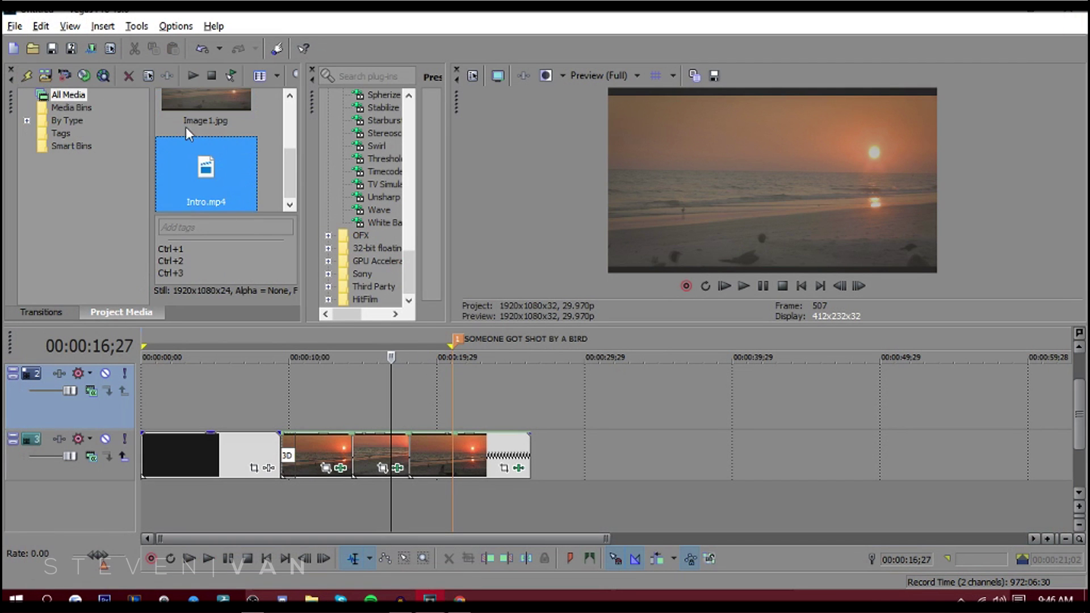
{"action": "left_click", "coordinate": [33, 48]}
{"action": "left_click", "coordinate": [86, 363]}
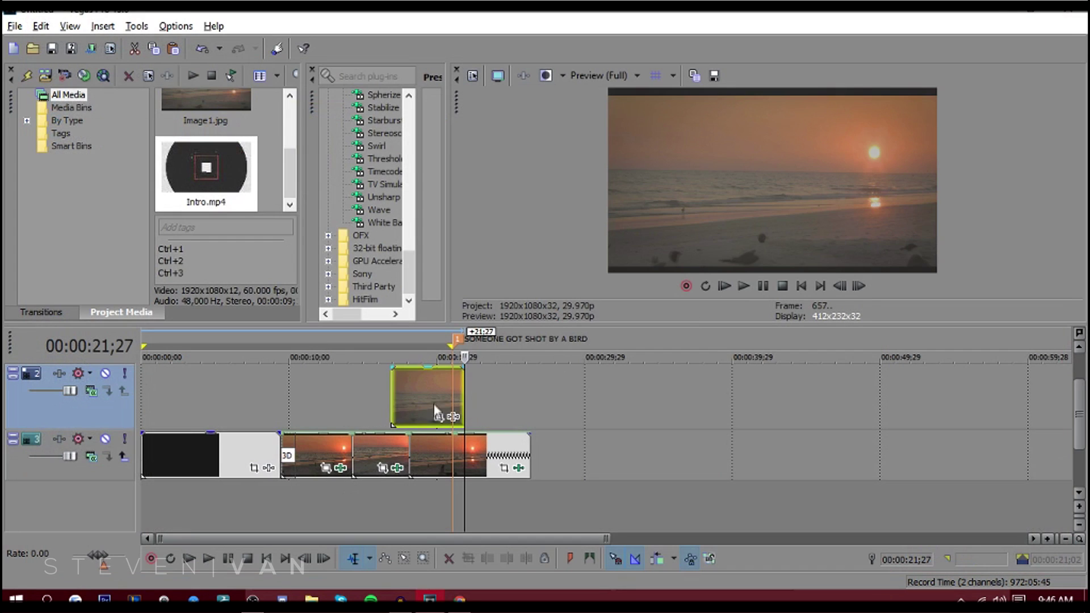
{"action": "left_click_drag", "start_coordinate": [435, 410], "coordinate": [634, 410]}
Step: Enlarge 1_Sunset's pan/crop frame to 2,400 × 1,350, shifted lower, then move Image1 after the sunsets
{"action": "left_click", "coordinate": [637, 416]}
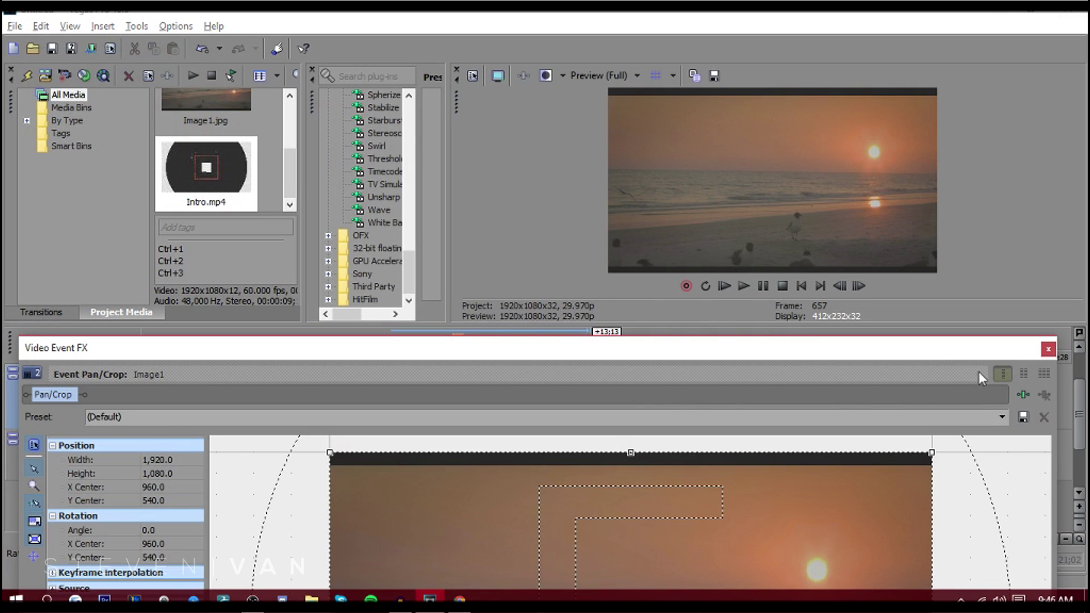
{"action": "left_click", "coordinate": [1048, 349]}
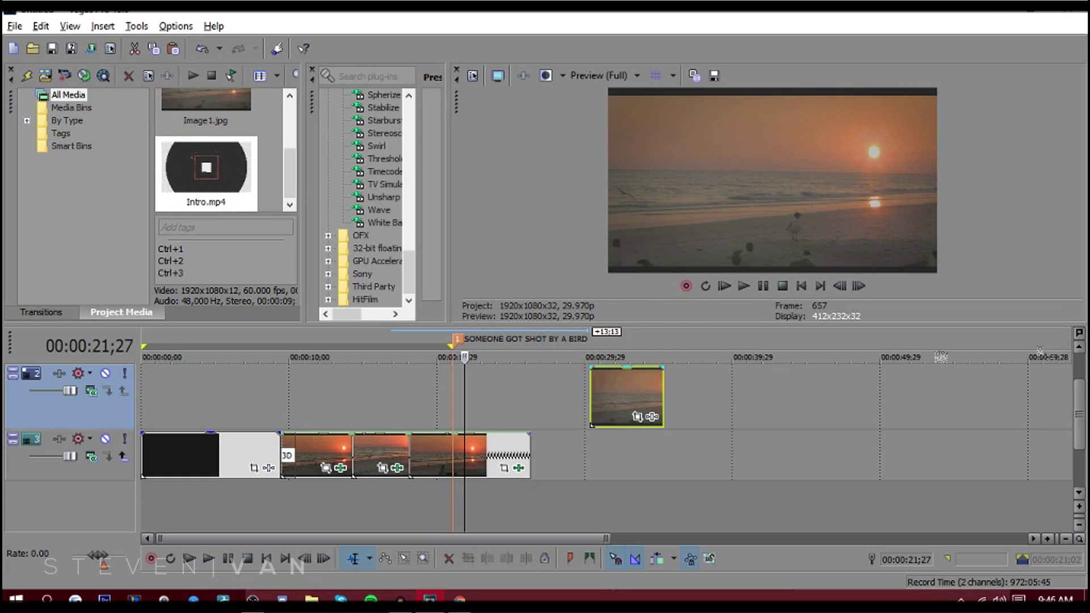
{"action": "left_click", "coordinate": [503, 468]}
{"action": "left_click_drag", "start_coordinate": [562, 352], "coordinate": [568, 57]}
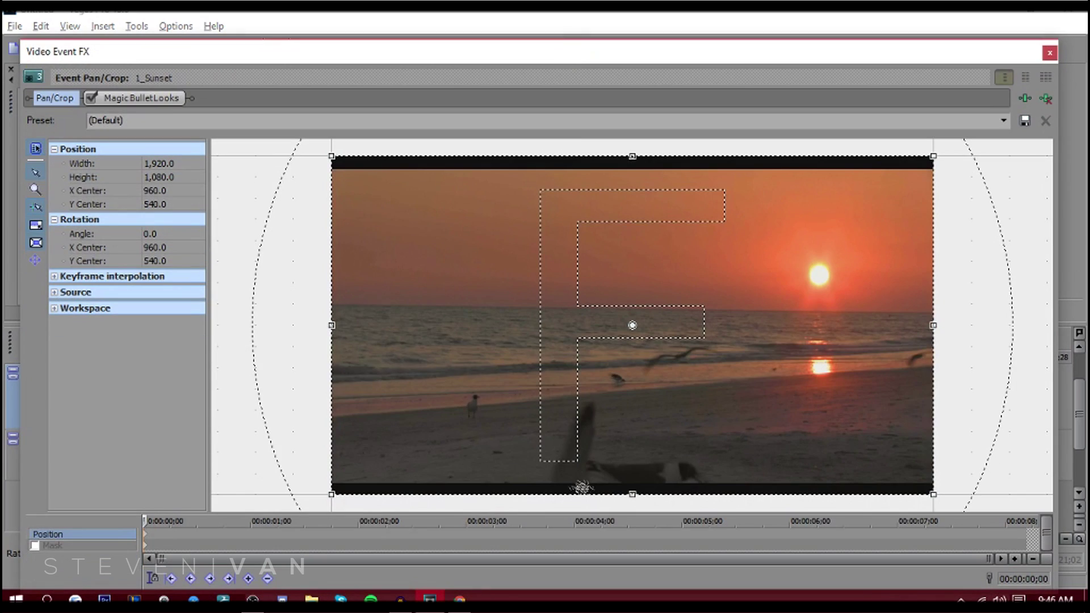
{"action": "scroll", "coordinate": [530, 316], "scroll_direction": "down", "scroll_amount": 4}
{"action": "mouse_move", "coordinate": [633, 434]}
{"action": "left_mouse_down"}
{"action": "mouse_move", "coordinate": [631, 365]}
{"action": "mouse_move", "coordinate": [630, 453]}
{"action": "left_mouse_up"}
{"action": "left_click_drag", "start_coordinate": [656, 53], "coordinate": [667, 213]}
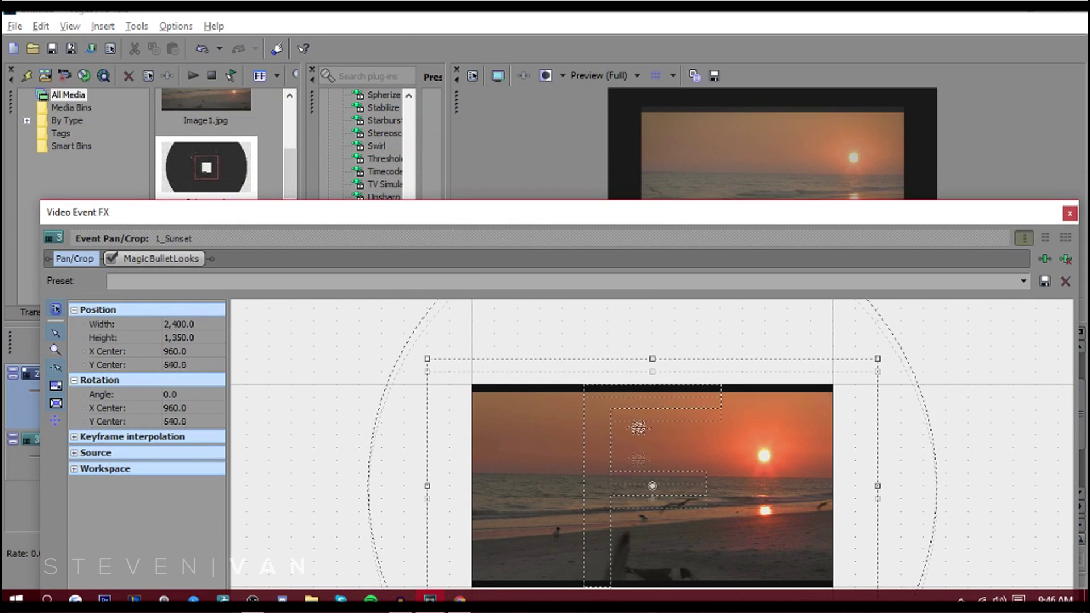
{"action": "left_click_drag", "start_coordinate": [652, 485], "coordinate": [652, 523]}
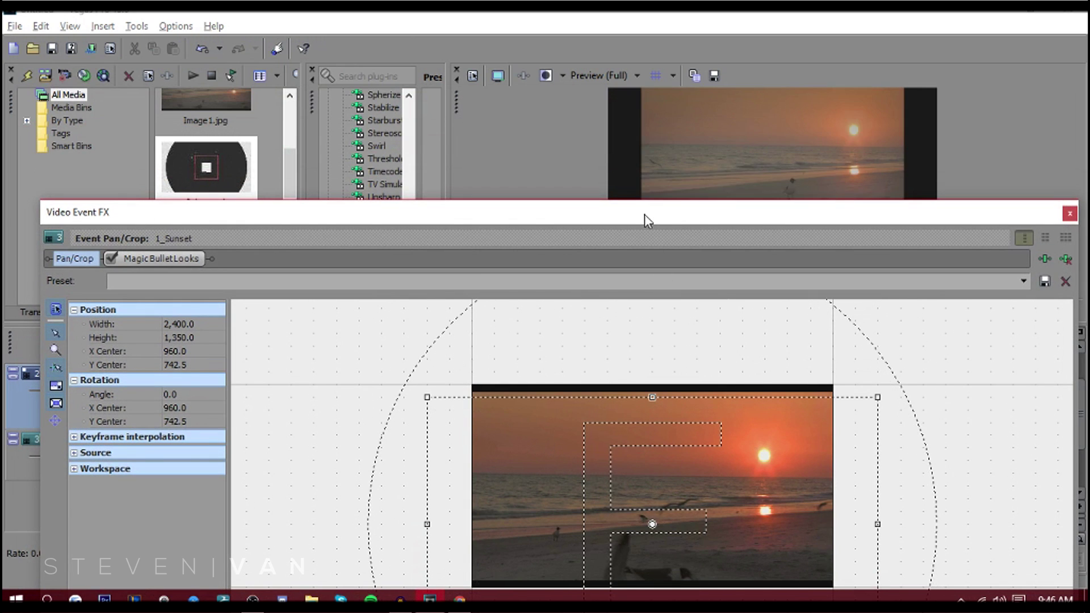
{"action": "left_click_drag", "start_coordinate": [645, 215], "coordinate": [1089, 44]}
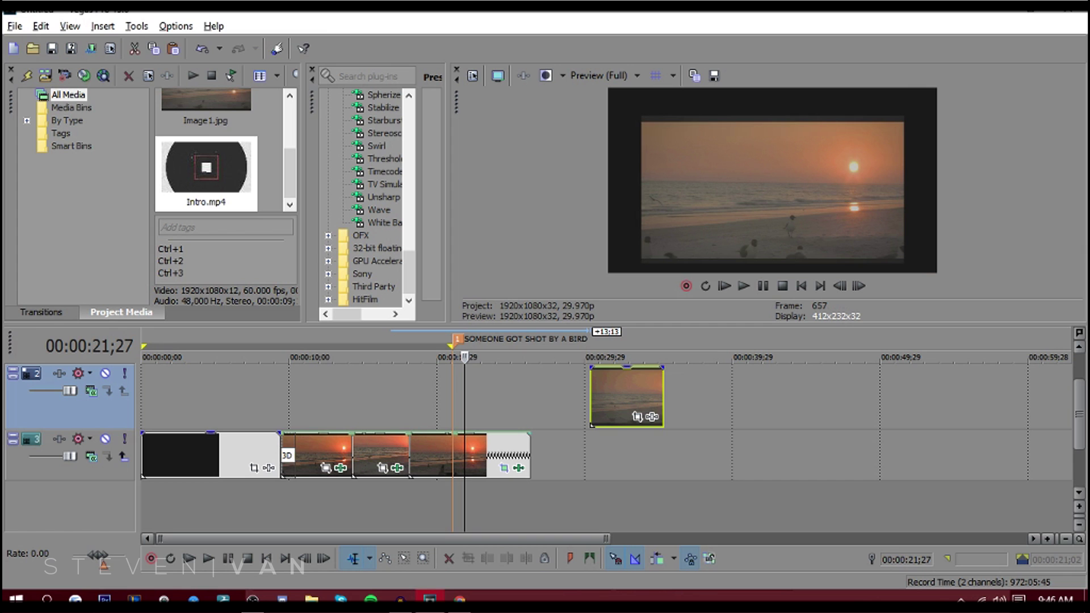
{"action": "left_click_drag", "start_coordinate": [608, 423], "coordinate": [555, 453]}
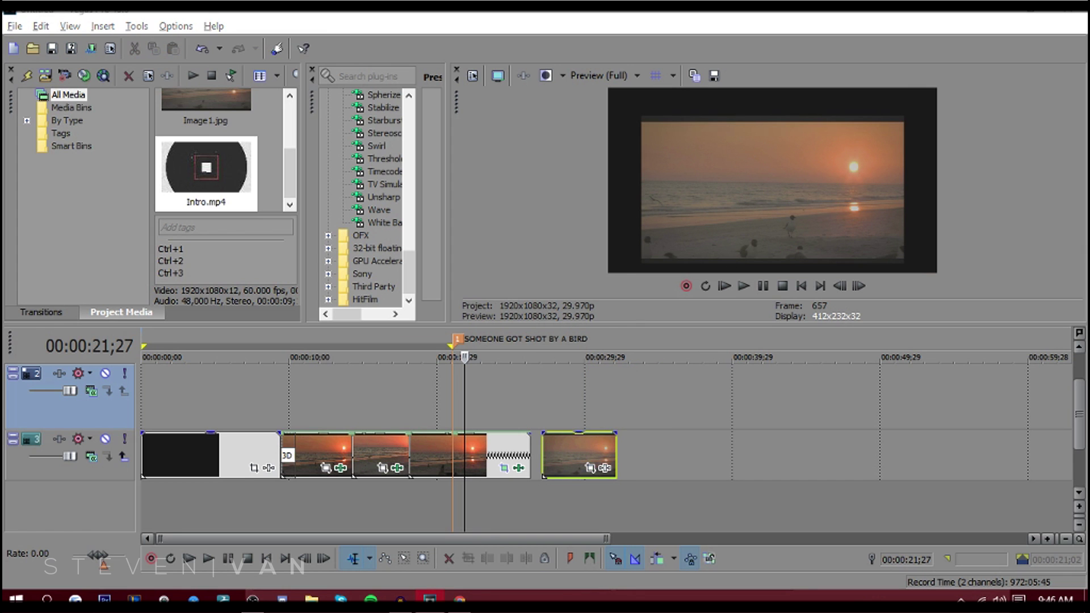
Step: Give Image1 a pan/crop end frame shrunk past 1680 × 945 for a deep zoom-in
{"action": "left_click", "coordinate": [591, 467]}
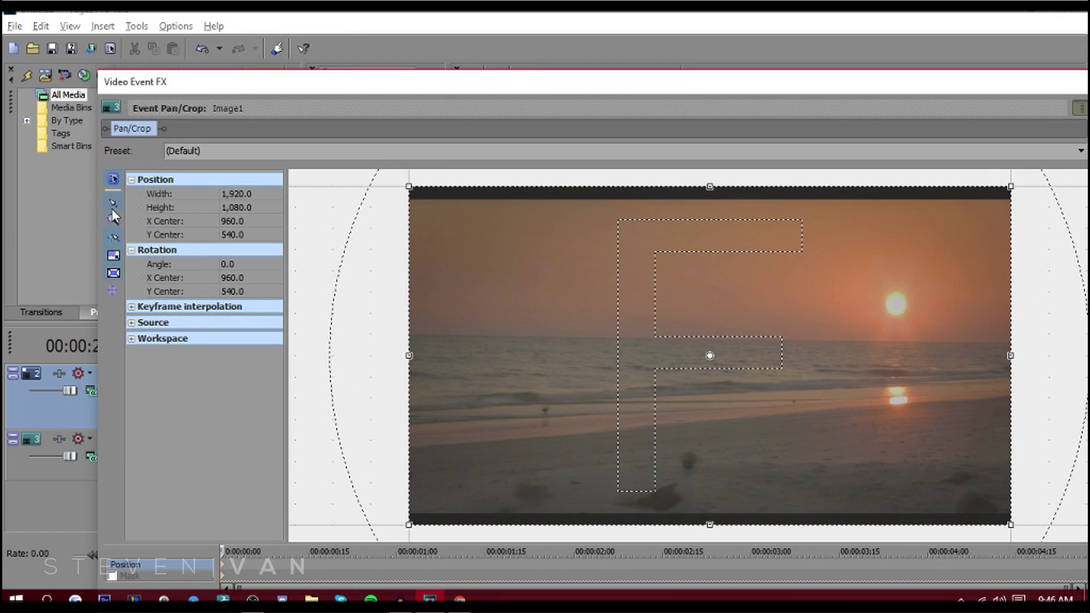
{"action": "left_click_drag", "start_coordinate": [91, 197], "coordinate": [339, 193]}
{"action": "left_click_drag", "start_coordinate": [484, 86], "coordinate": [257, 44]}
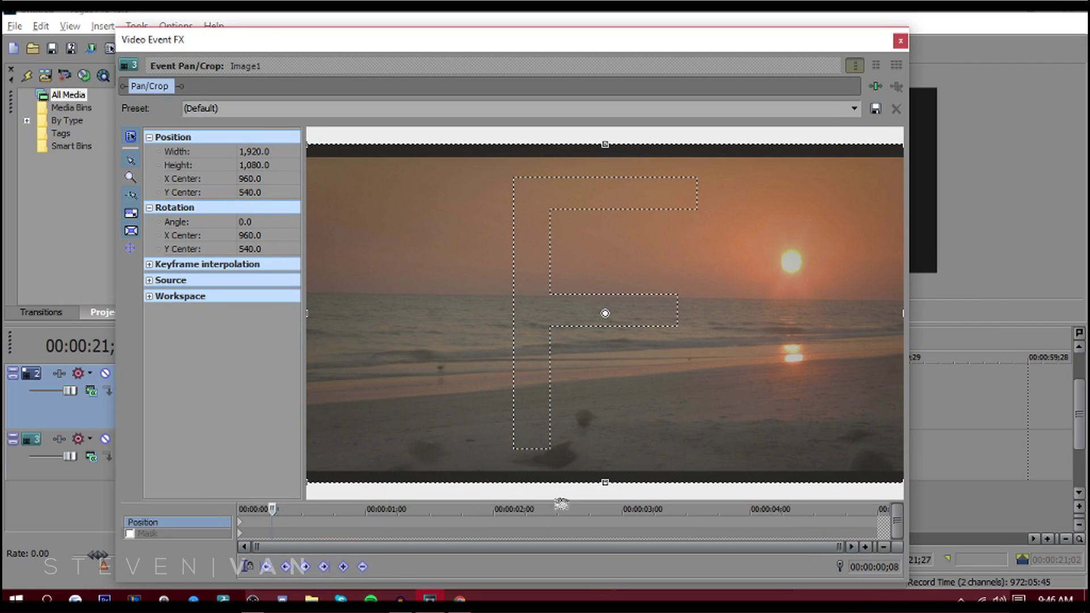
{"action": "left_click_drag", "start_coordinate": [606, 477], "coordinate": [606, 468]}
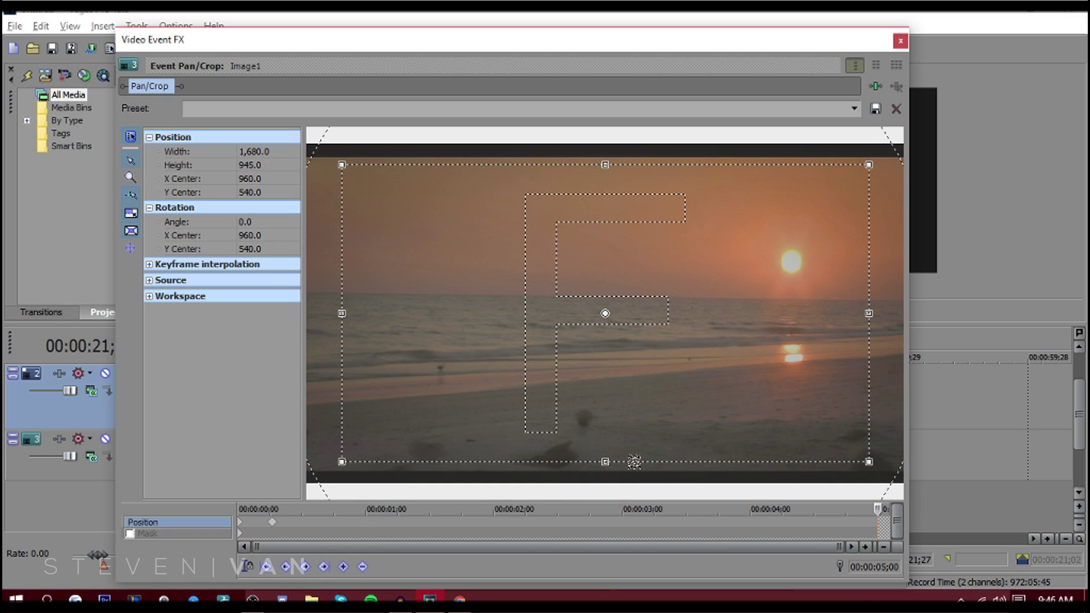
{"action": "left_click_drag", "start_coordinate": [634, 461], "coordinate": [606, 318]}
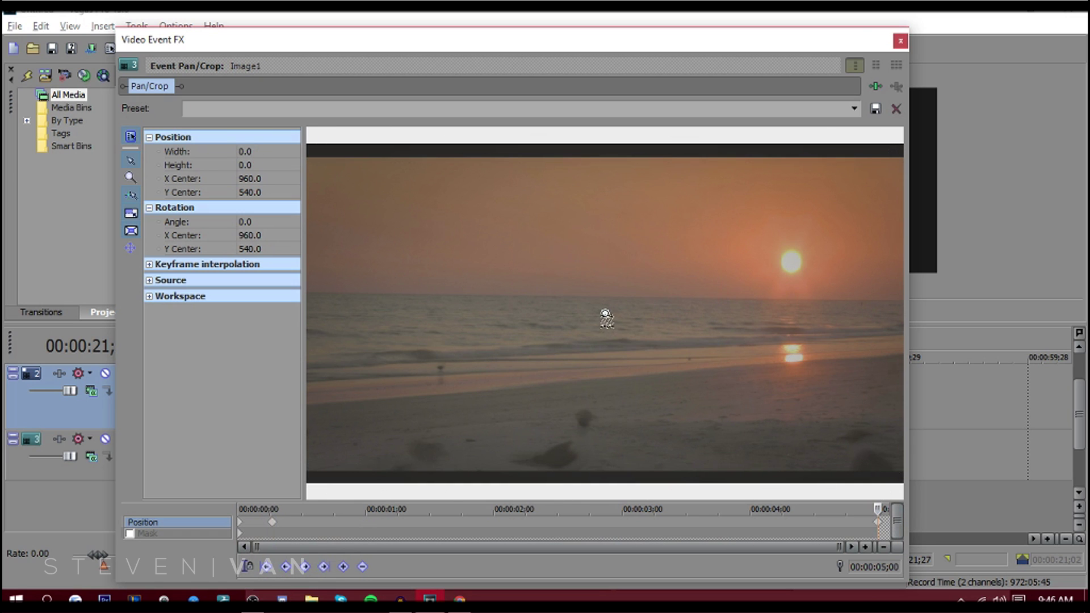
{"action": "left_click", "coordinate": [900, 42]}
Step: Preview the zoom and trim Image1 to about 2 seconds, ending near 00:00:29
{"action": "left_click", "coordinate": [541, 413]}
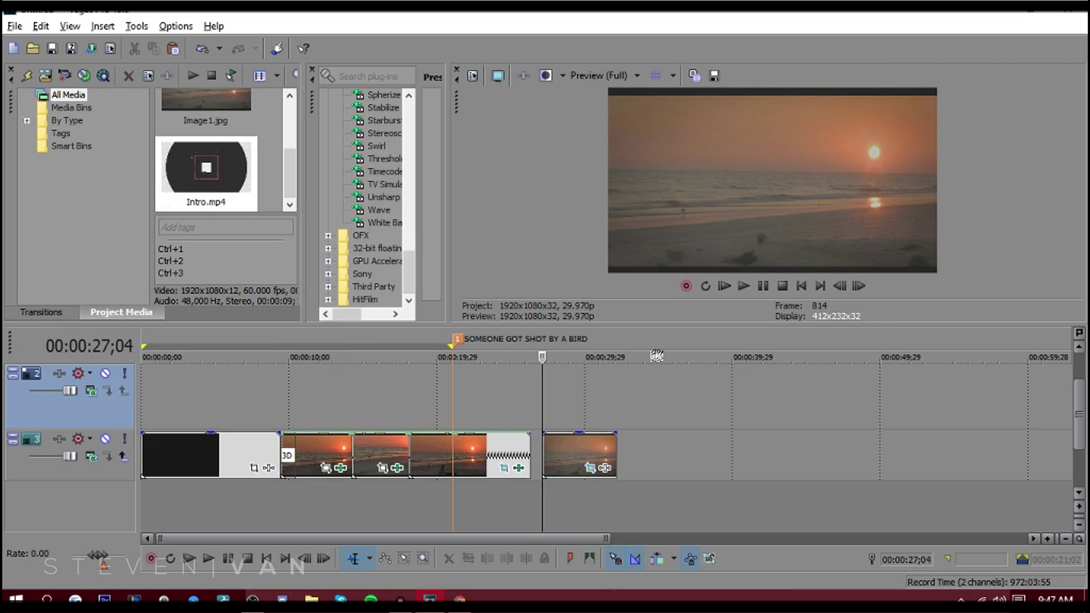
{"action": "key", "text": "space"}
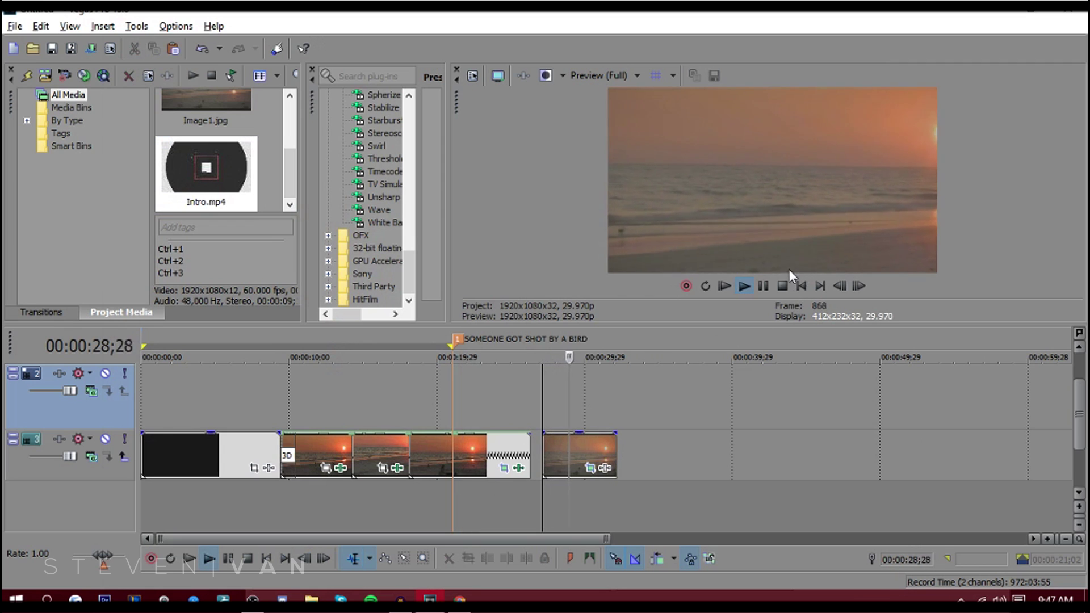
{"action": "left_click", "coordinate": [764, 286]}
{"action": "left_click", "coordinate": [574, 452]}
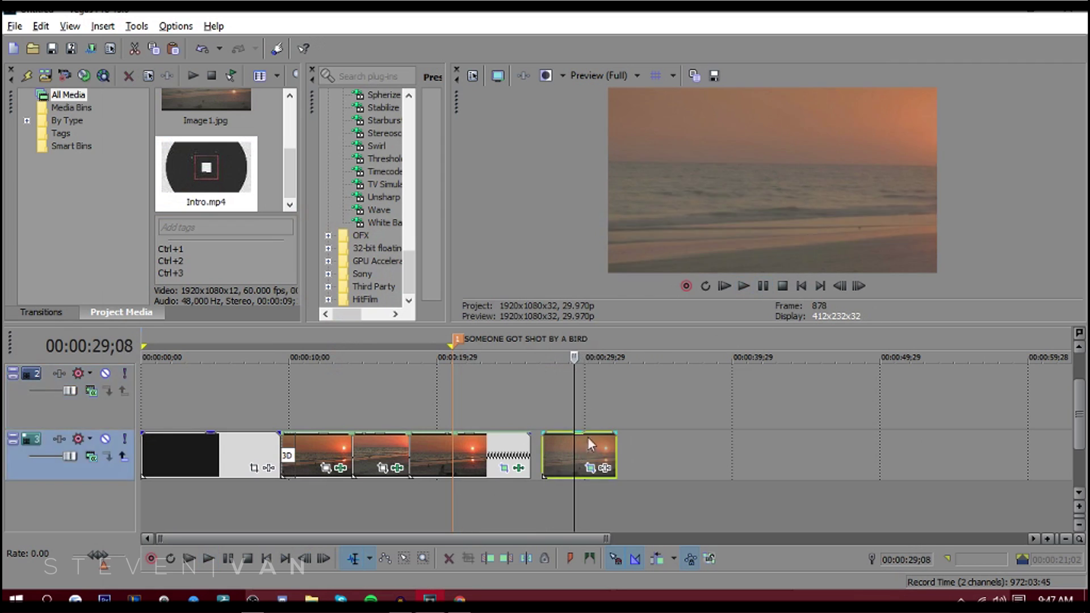
{"action": "left_click_drag", "start_coordinate": [615, 449], "coordinate": [583, 449]}
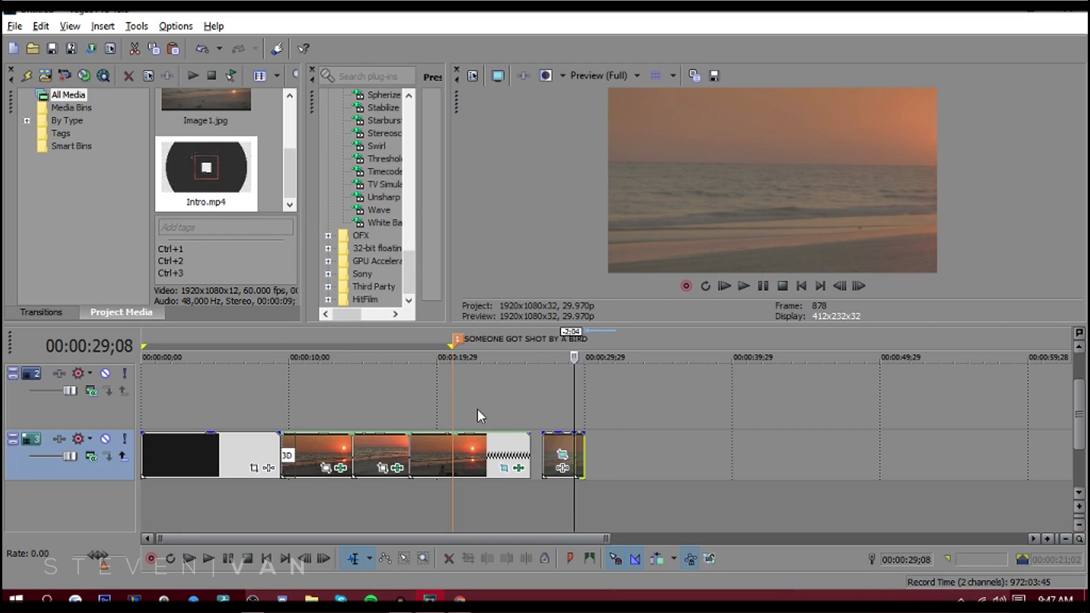
{"action": "left_click", "coordinate": [522, 406]}
{"action": "key", "text": "space"}
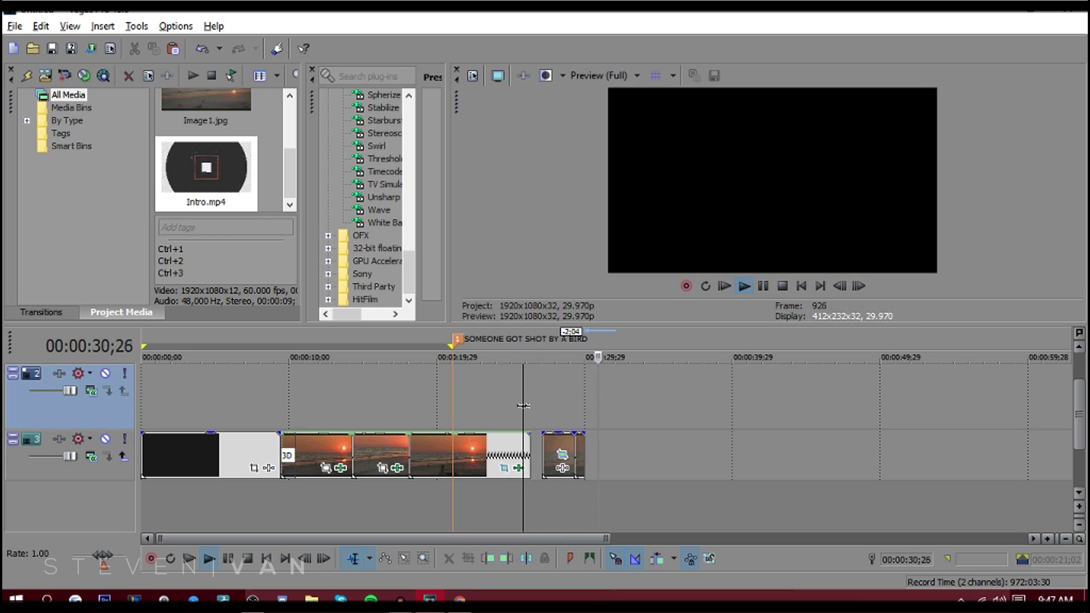
Step: Add a fade-out to Image1's end, preview it, and bring up the Transitions list
{"action": "key", "text": "space"}
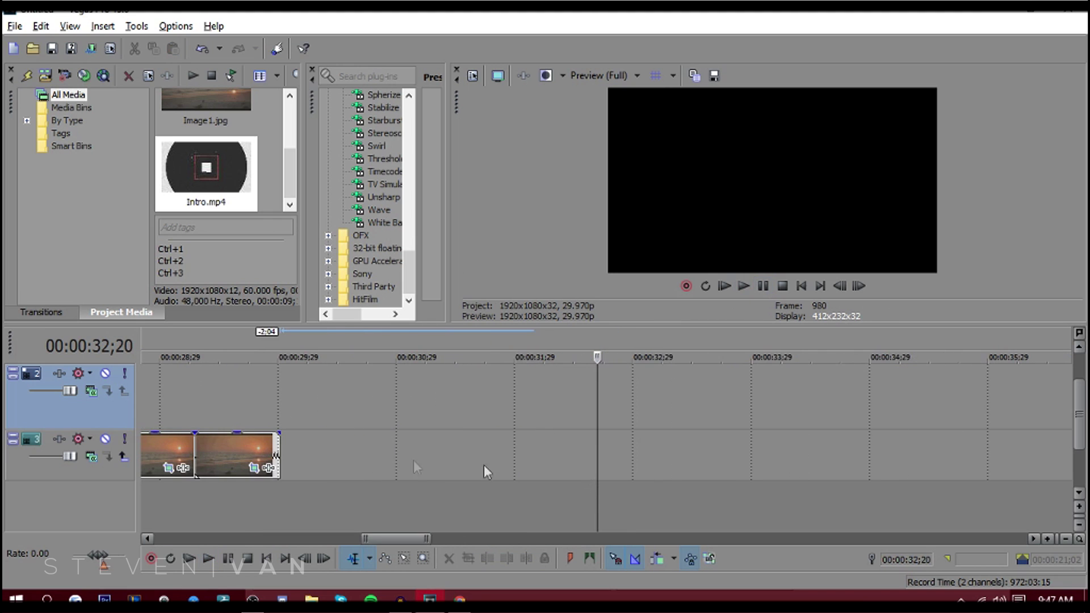
{"action": "scroll", "coordinate": [328, 465], "scroll_direction": "down", "scroll_amount": 1}
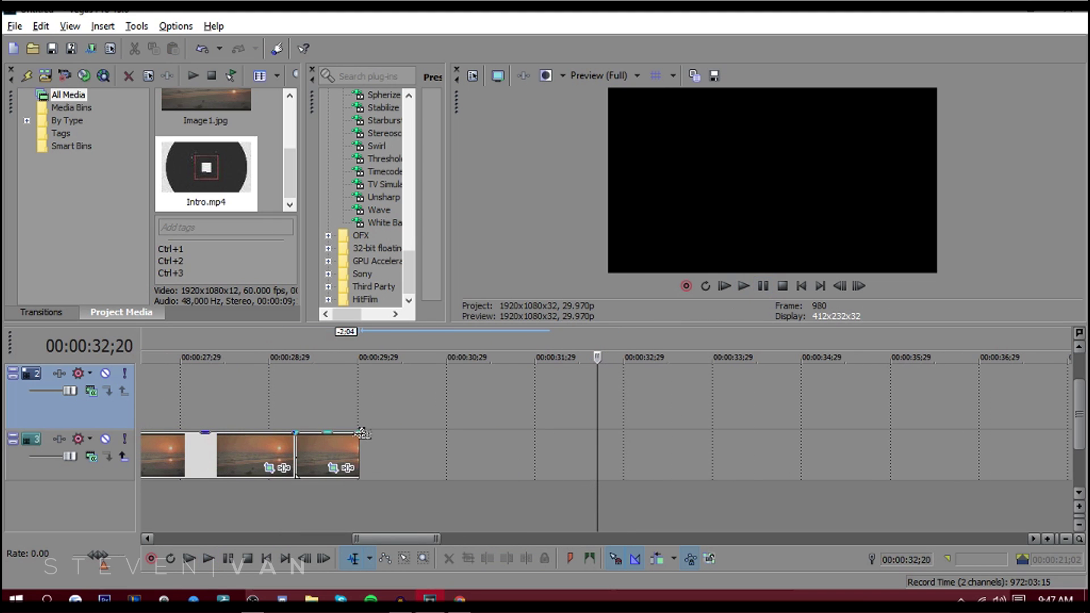
{"action": "left_click_drag", "start_coordinate": [361, 433], "coordinate": [325, 434]}
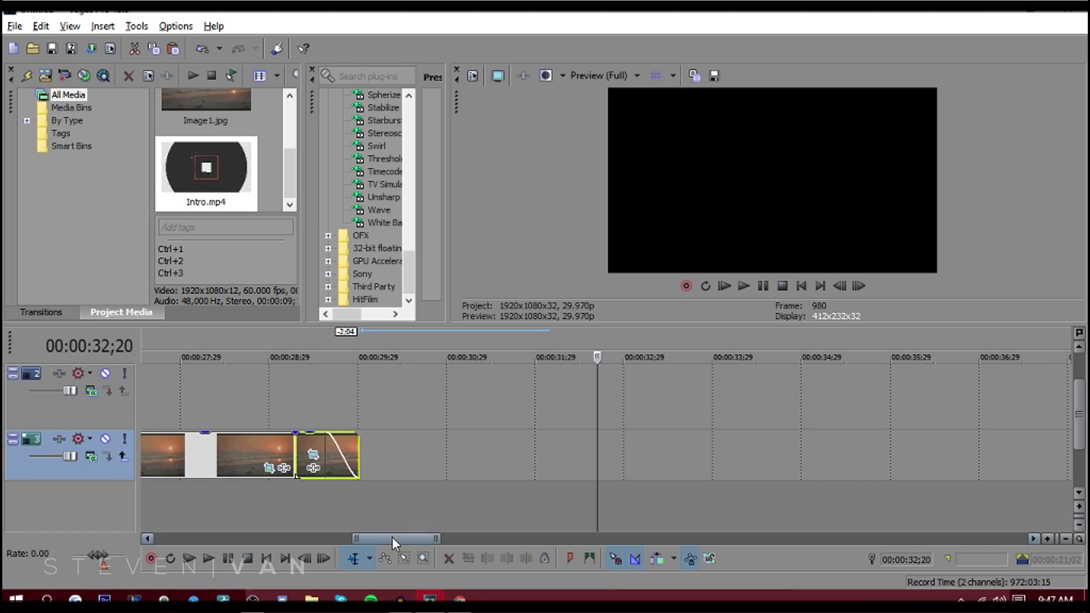
{"action": "left_click_drag", "start_coordinate": [396, 543], "coordinate": [381, 544]}
{"action": "left_click", "coordinate": [499, 413]}
{"action": "key", "text": "space"}
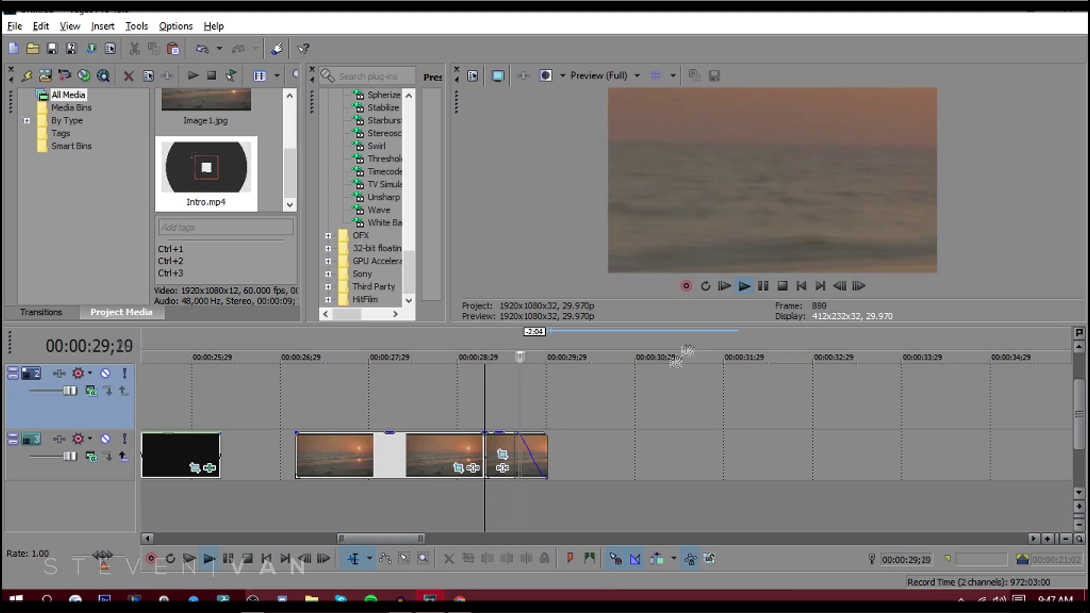
{"action": "left_click", "coordinate": [763, 286]}
{"action": "scroll", "coordinate": [284, 449], "scroll_direction": "down", "scroll_amount": 5}
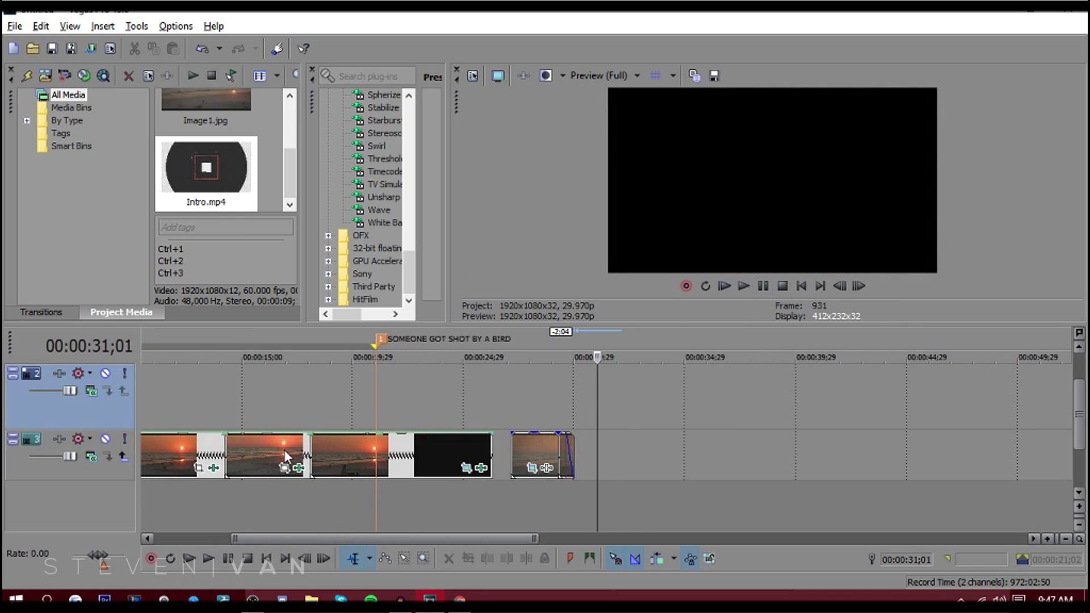
{"action": "left_click", "coordinate": [41, 312]}
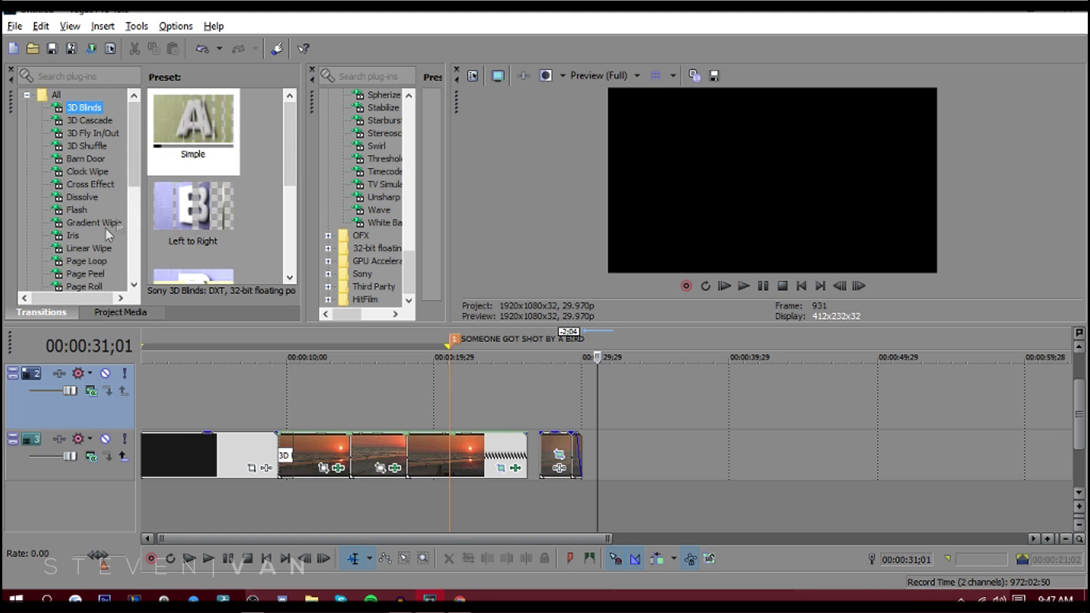
Step: Drop a default Zoom transition on the overlapping sunset clips near 00:00:18 and preview it
{"action": "scroll", "coordinate": [80, 264], "scroll_direction": "down", "scroll_amount": 5}
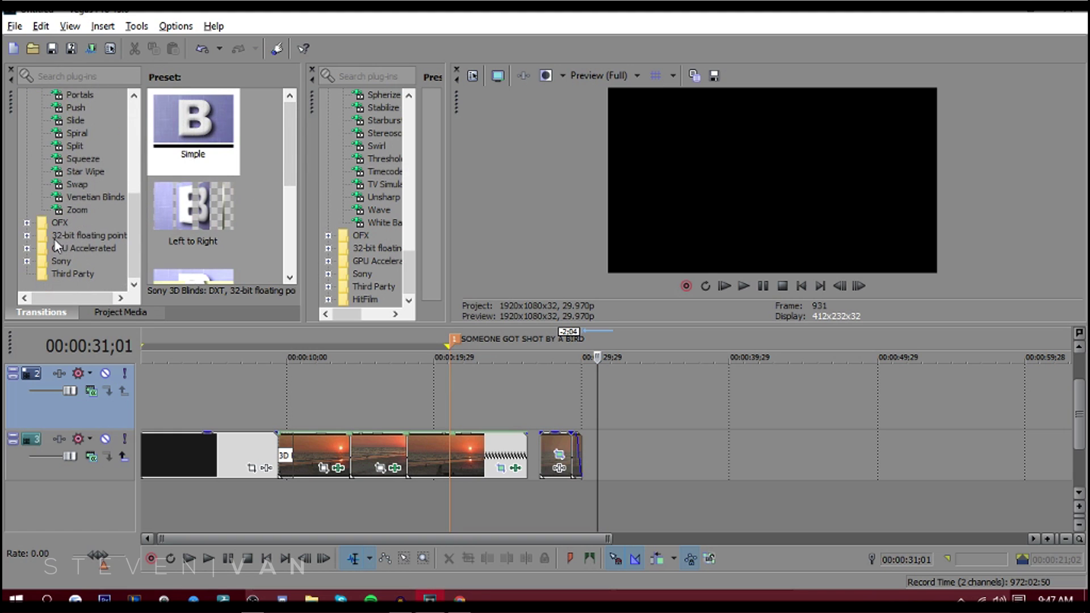
{"action": "scroll", "coordinate": [53, 239], "scroll_direction": "up", "scroll_amount": 2}
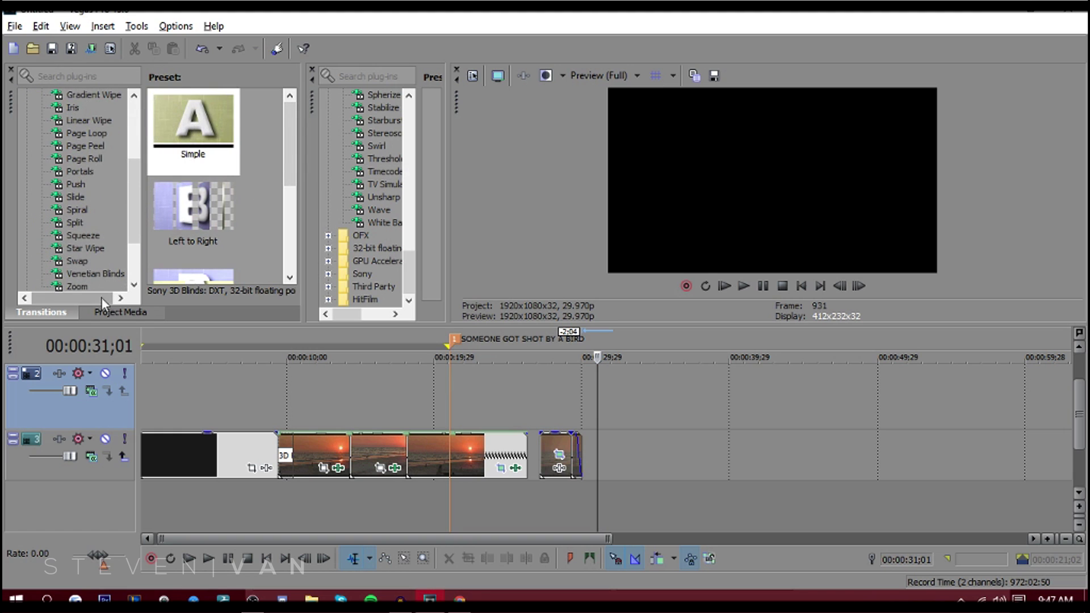
{"action": "scroll", "coordinate": [91, 277], "scroll_direction": "down", "scroll_amount": 1}
{"action": "left_click_drag", "start_coordinate": [77, 250], "coordinate": [423, 416]}
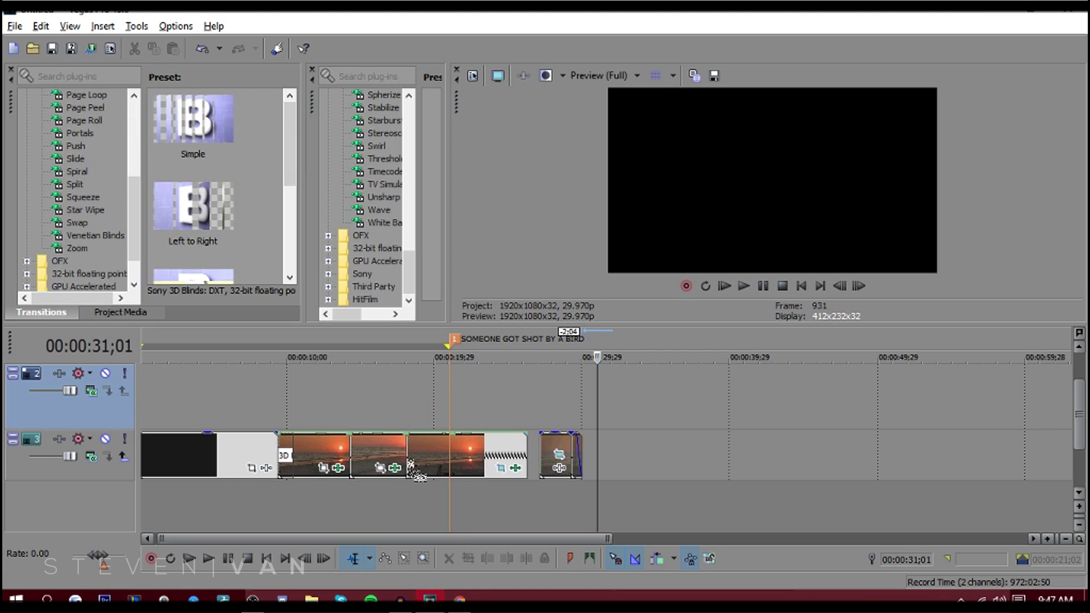
{"action": "left_click_drag", "start_coordinate": [398, 453], "coordinate": [397, 454]}
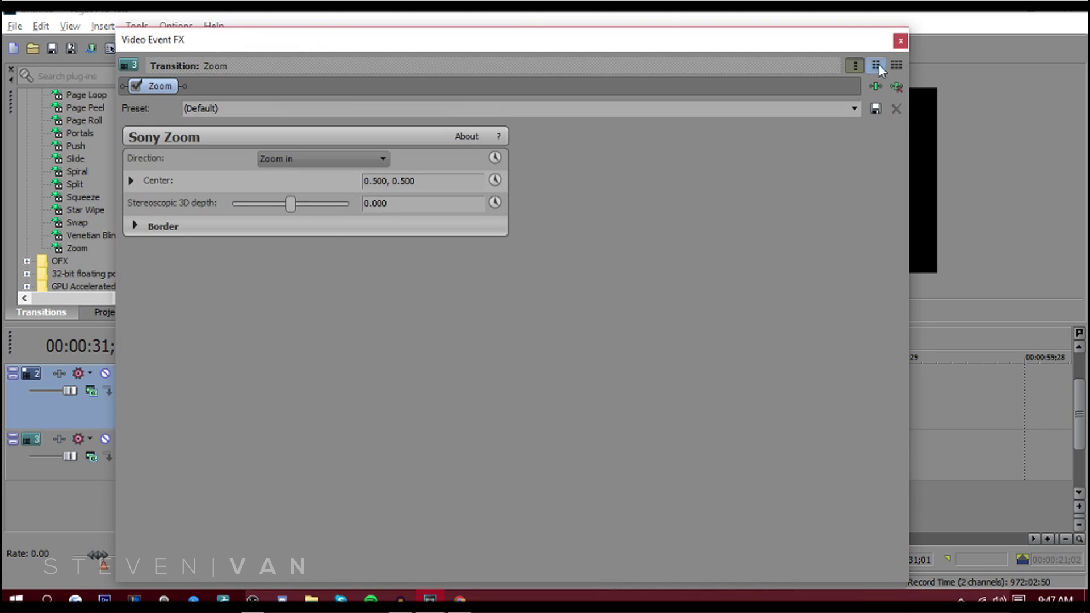
{"action": "left_click", "coordinate": [901, 42]}
{"action": "key", "text": "space"}
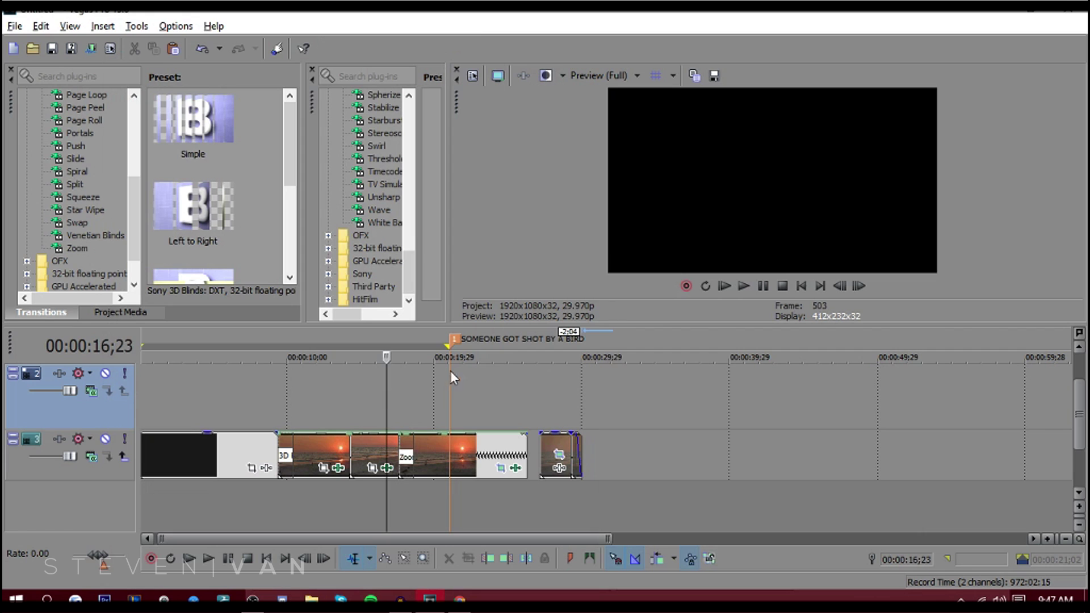
{"action": "key", "text": "space"}
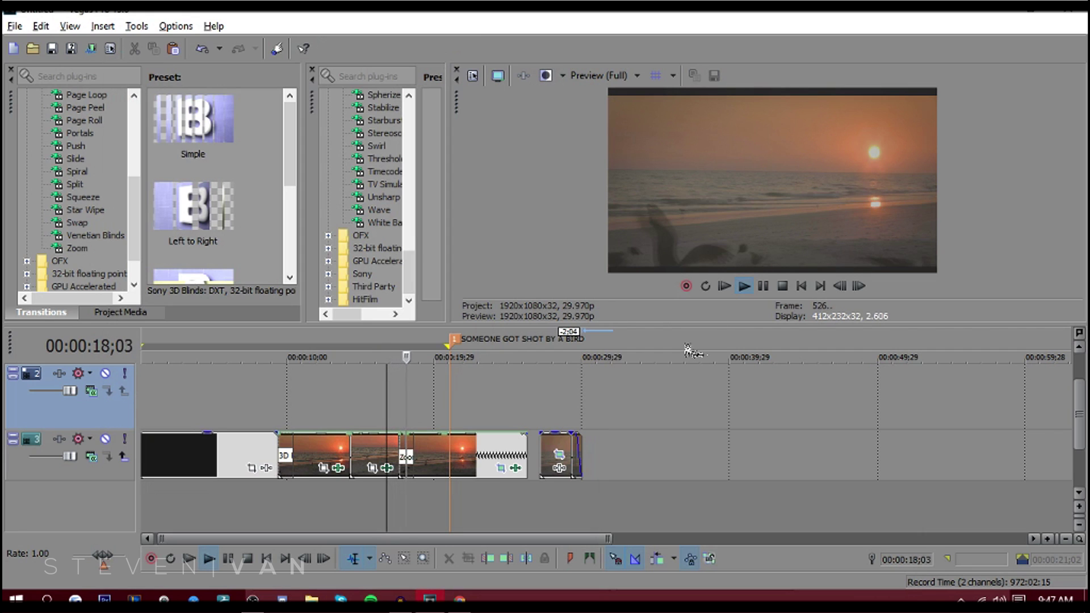
Step: Set the preview quality to Draft (Quarter)
{"action": "left_click", "coordinate": [636, 75]}
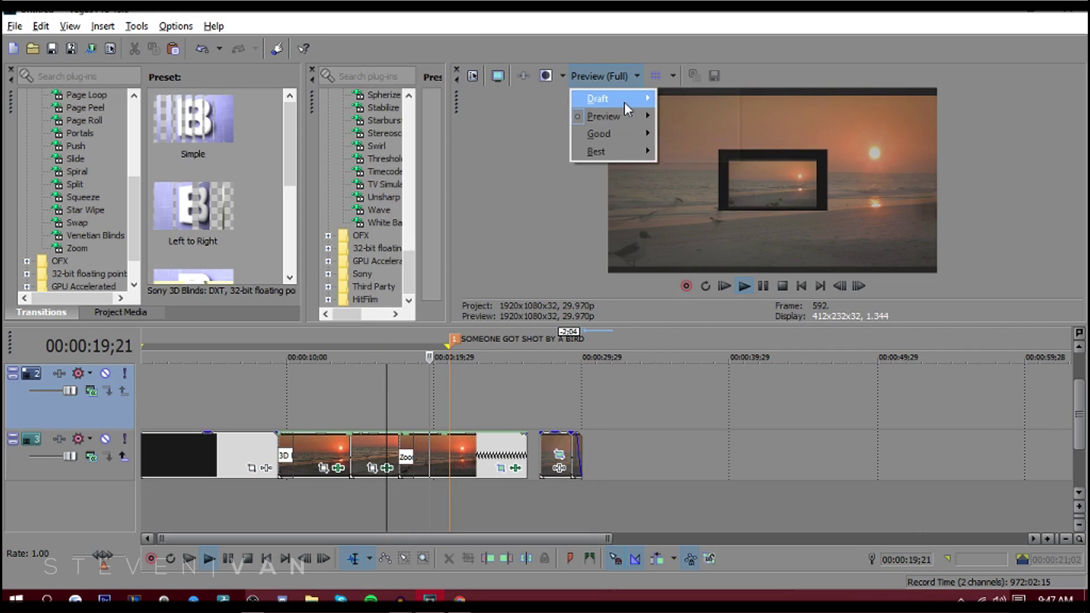
{"action": "mouse_move", "coordinate": [624, 102]}
{"action": "left_click", "coordinate": [687, 137]}
Step: Replay the timeline from just before the Zoom transition
{"action": "left_click", "coordinate": [764, 289]}
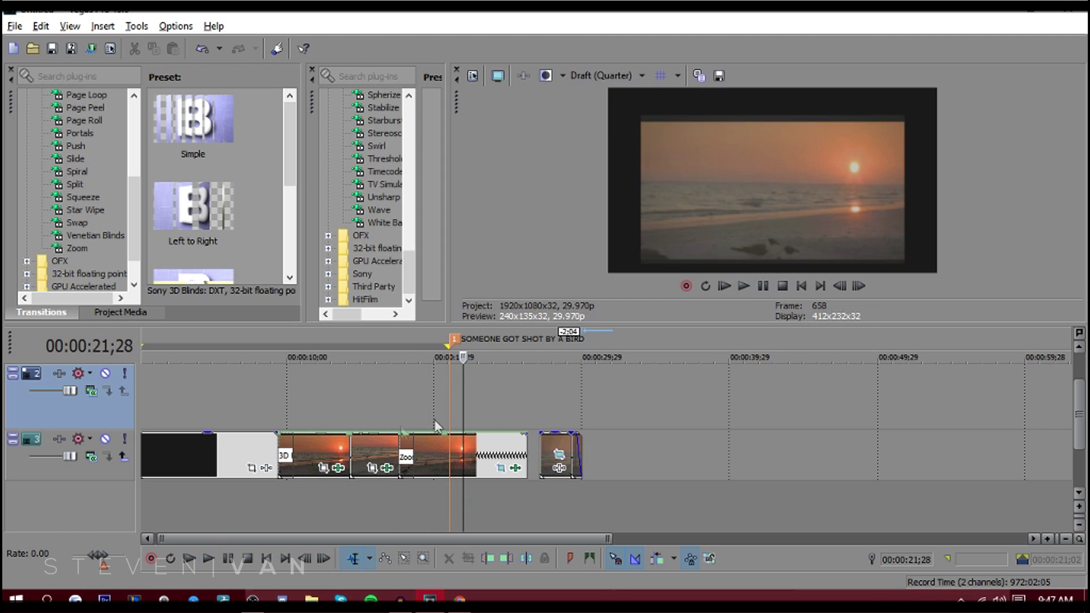
{"action": "left_click", "coordinate": [390, 423]}
{"action": "key", "text": "space"}
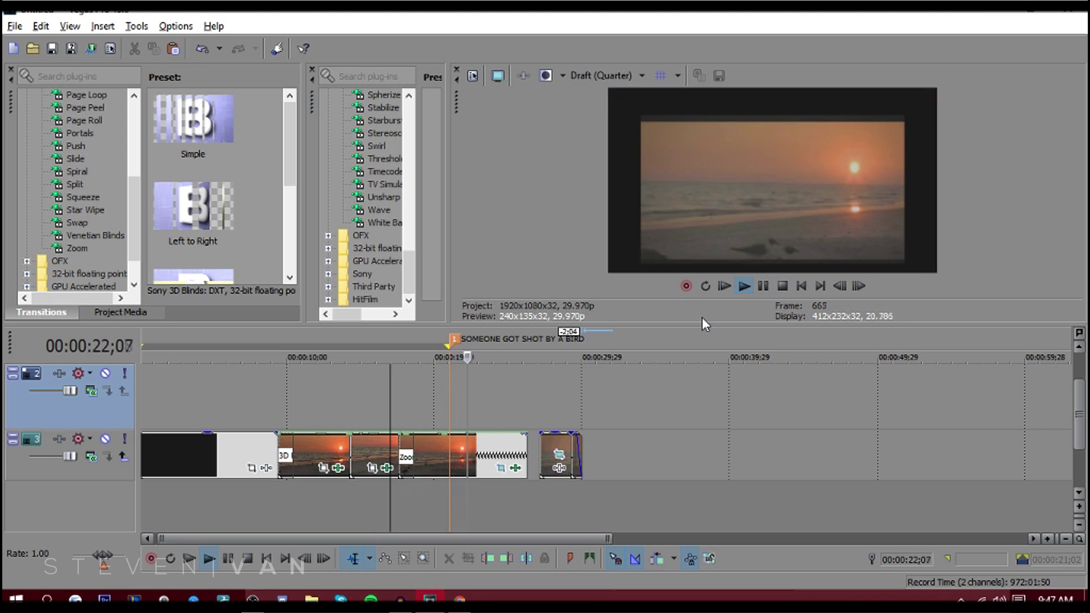
{"action": "scroll", "coordinate": [131, 213], "scroll_direction": "up", "scroll_amount": 3}
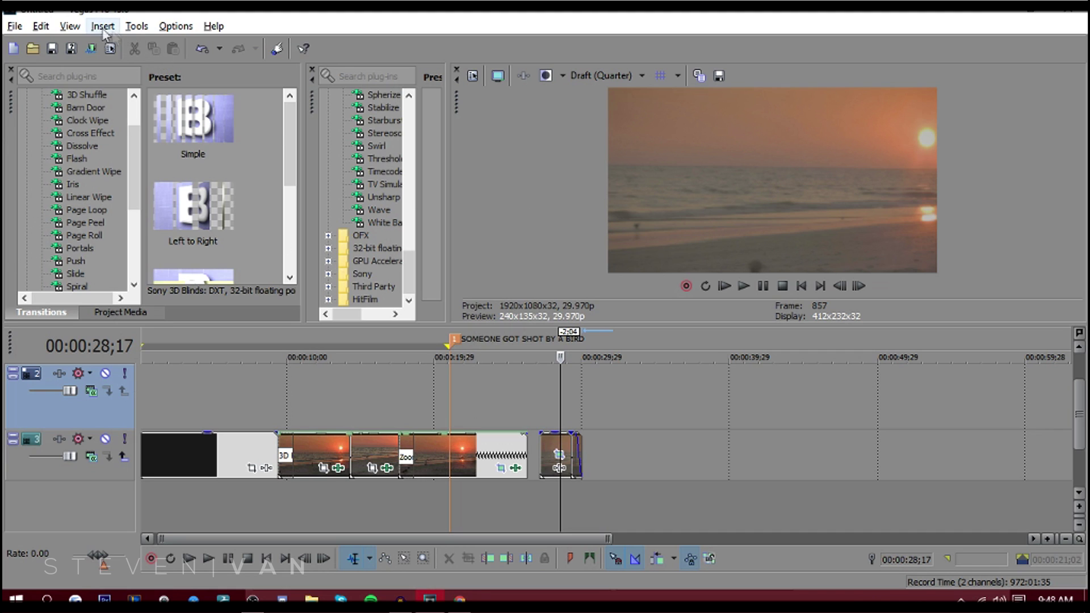
Step: Look through the View > Window options, then place the playhead at 04;02
{"action": "left_click", "coordinate": [70, 26]}
{"action": "mouse_move", "coordinate": [110, 136]}
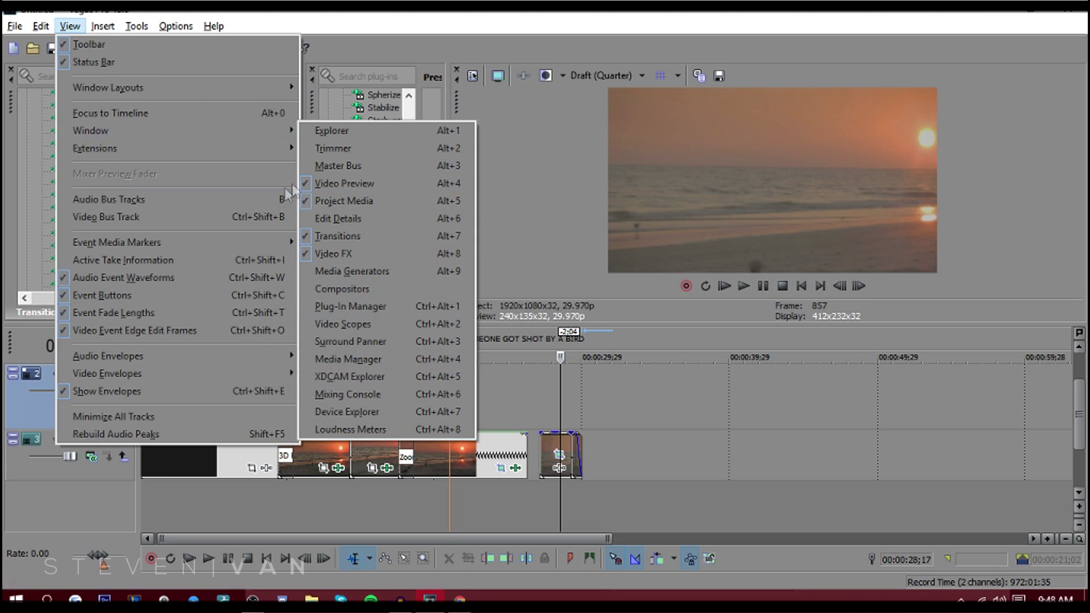
{"action": "left_click", "coordinate": [203, 386]}
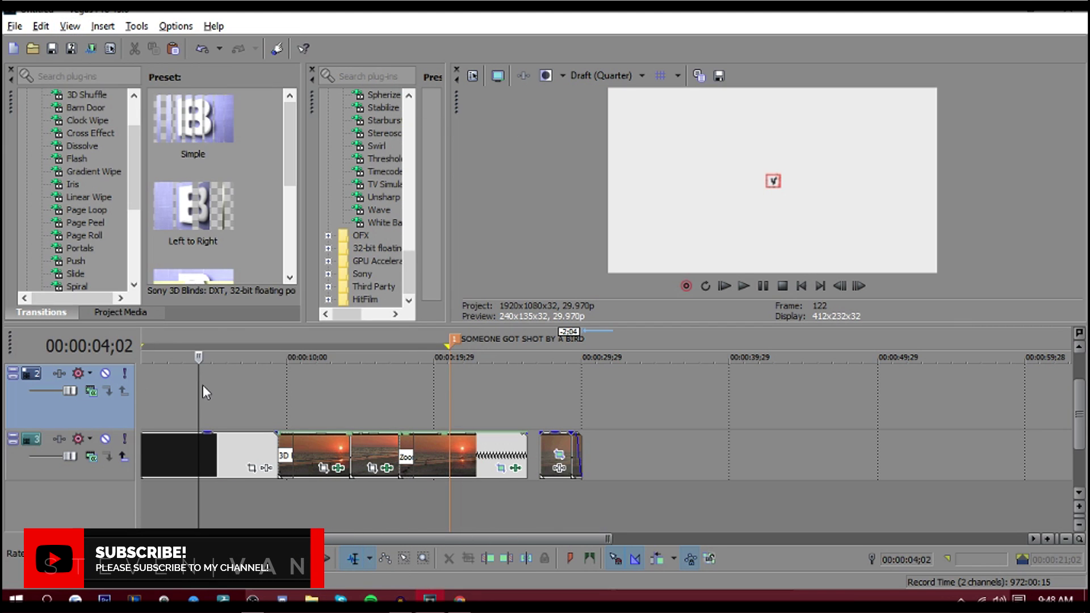
Step: Insert a text media event on the upper track reading 'steven van' and enlarge it
{"action": "right_click", "coordinate": [203, 385]}
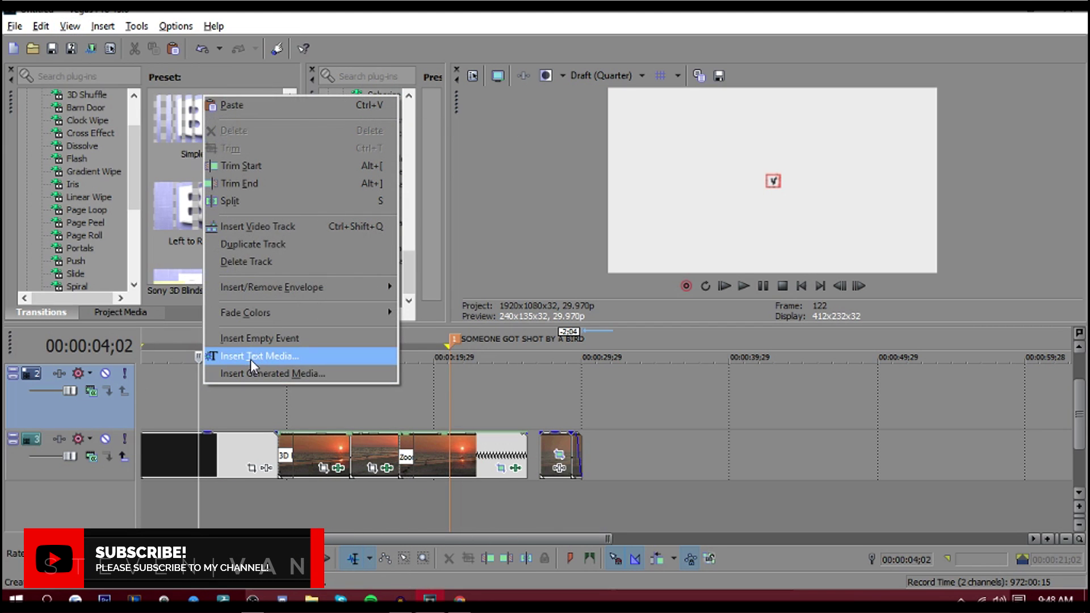
{"action": "left_click", "coordinate": [250, 358]}
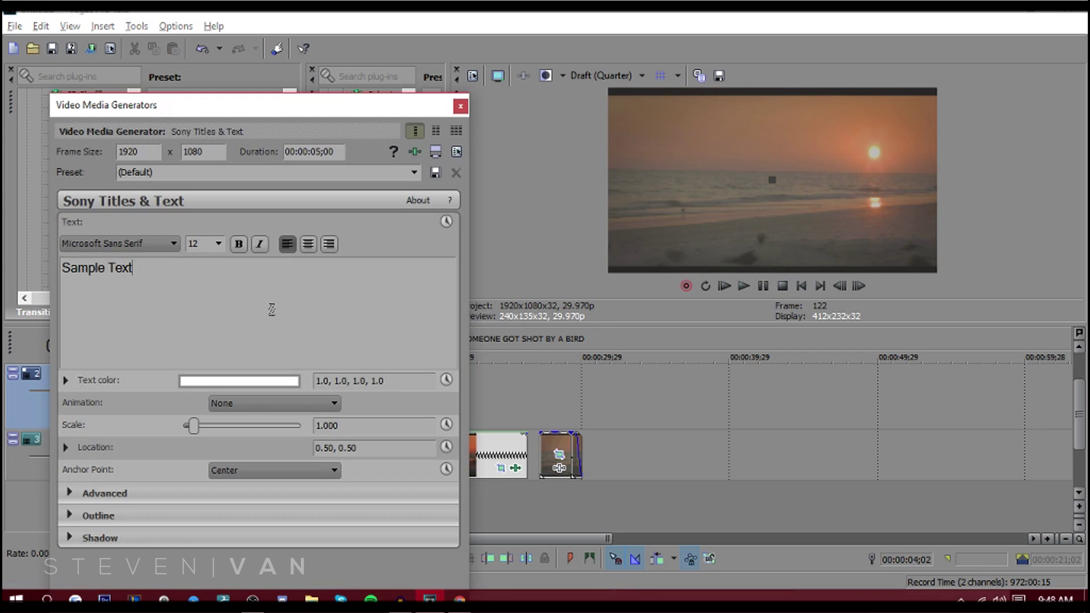
{"action": "type", "text": "s"}
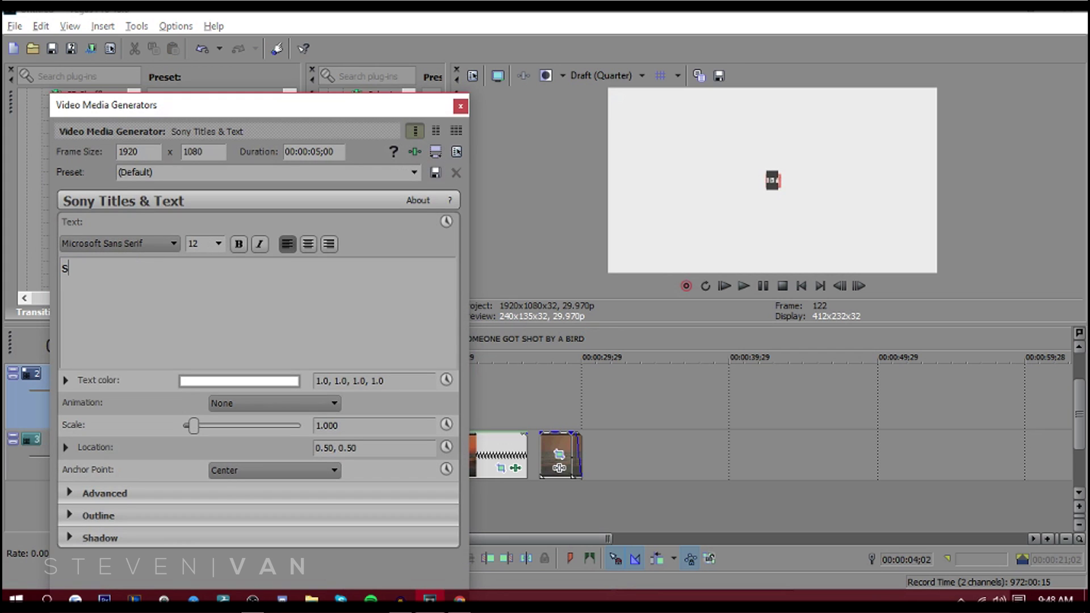
{"action": "type", "text": "teven van"}
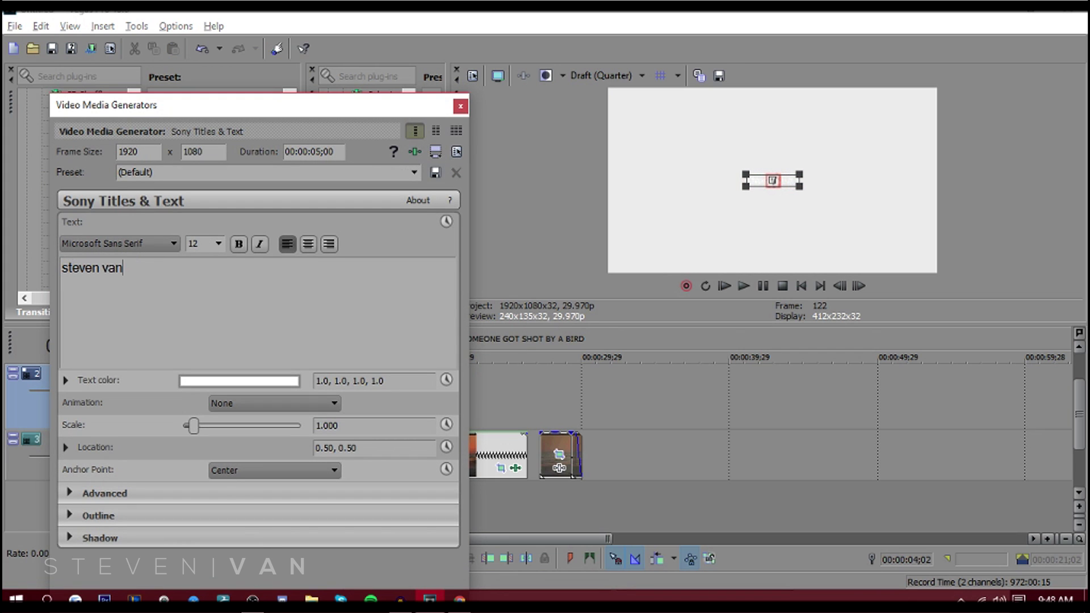
{"action": "key", "text": "ctrl+a"}
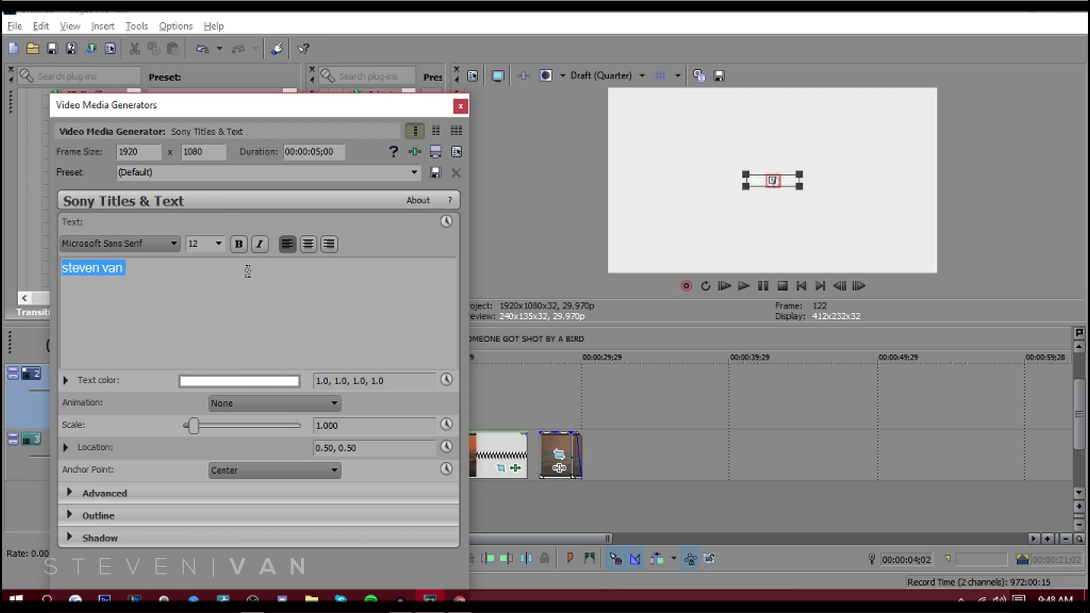
{"action": "left_click_drag", "start_coordinate": [195, 433], "coordinate": [245, 431]}
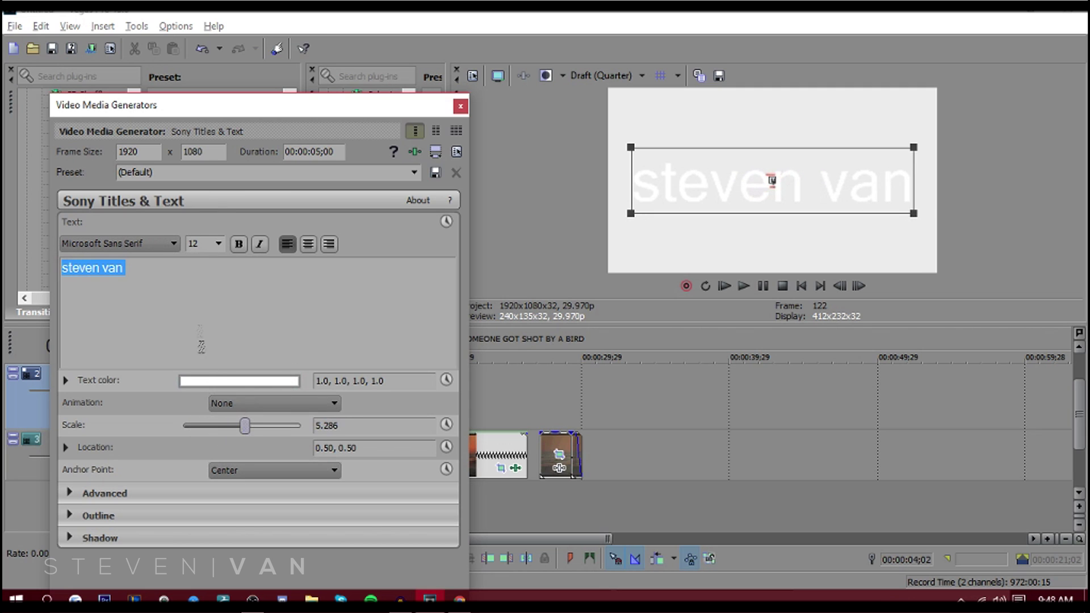
Step: Make the title text colour near-black and nearly opaque
{"action": "left_click", "coordinate": [256, 382]}
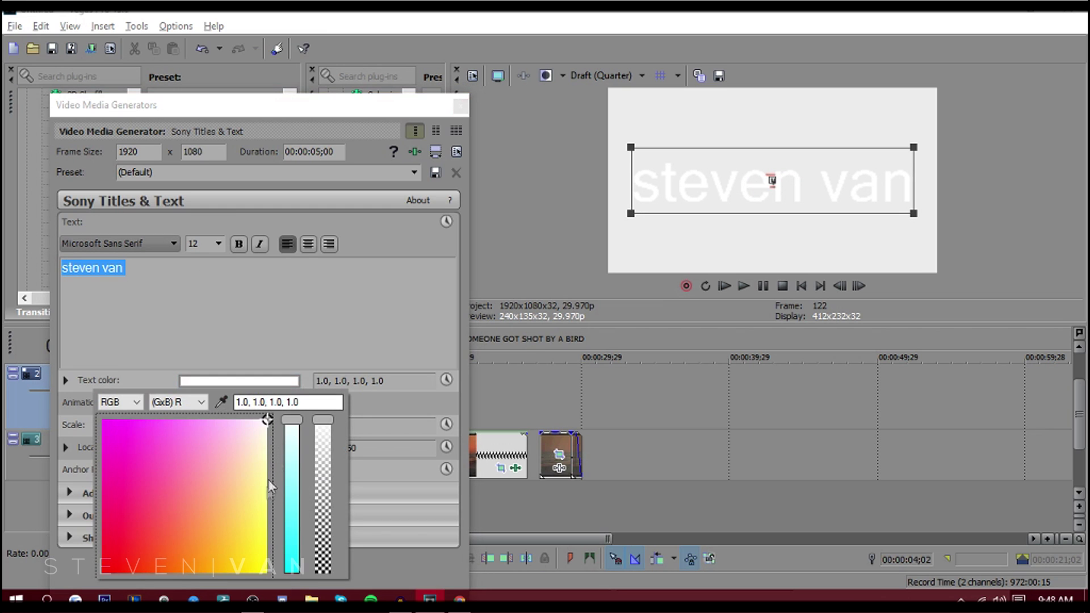
{"action": "left_click", "coordinate": [323, 547]}
{"action": "left_click", "coordinate": [323, 539]}
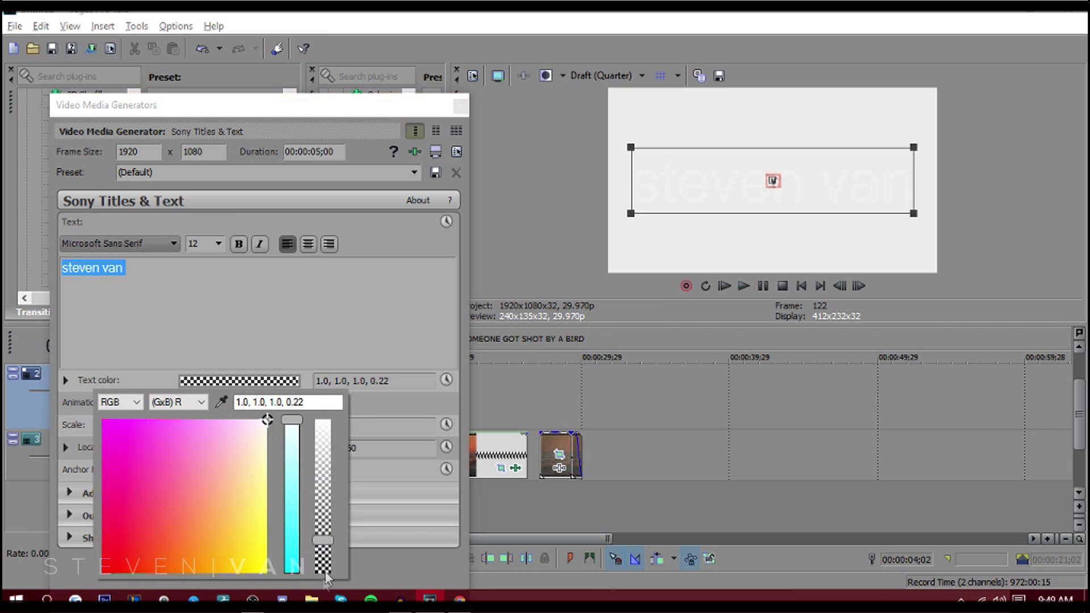
{"action": "left_click", "coordinate": [245, 480]}
{"action": "left_click", "coordinate": [286, 575]}
{"action": "left_click", "coordinate": [266, 570]}
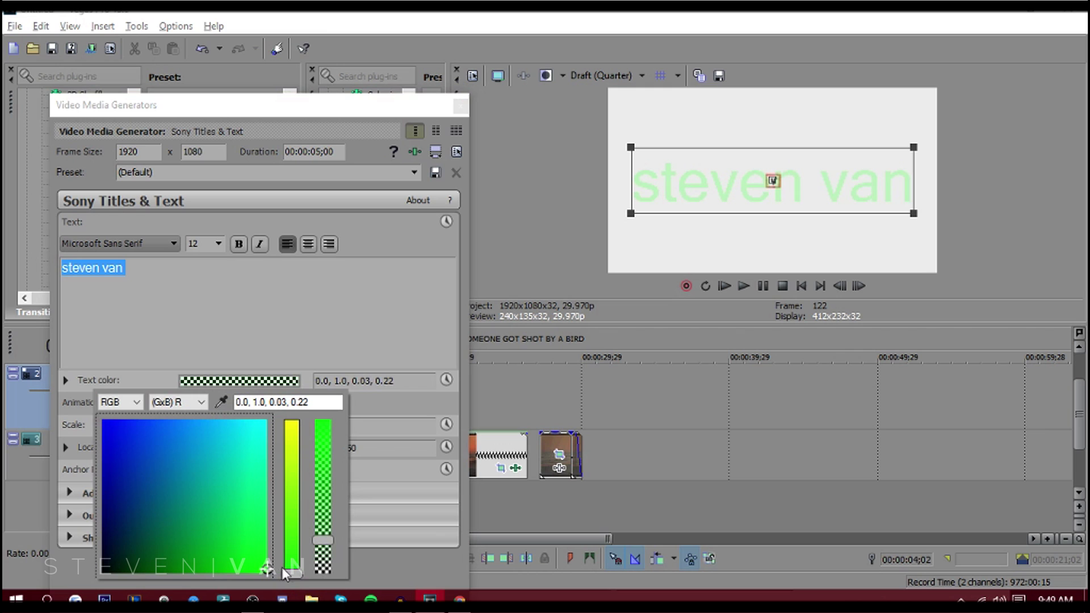
{"action": "left_click_drag", "start_coordinate": [267, 571], "coordinate": [108, 576]}
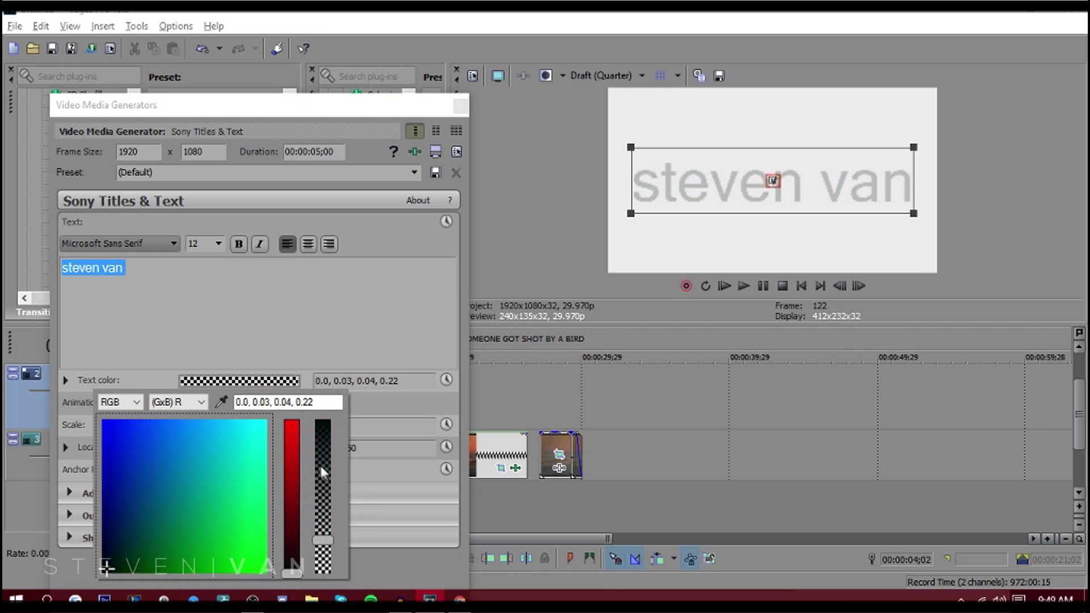
{"action": "left_click_drag", "start_coordinate": [322, 471], "coordinate": [318, 432]}
{"action": "left_click", "coordinate": [369, 359]}
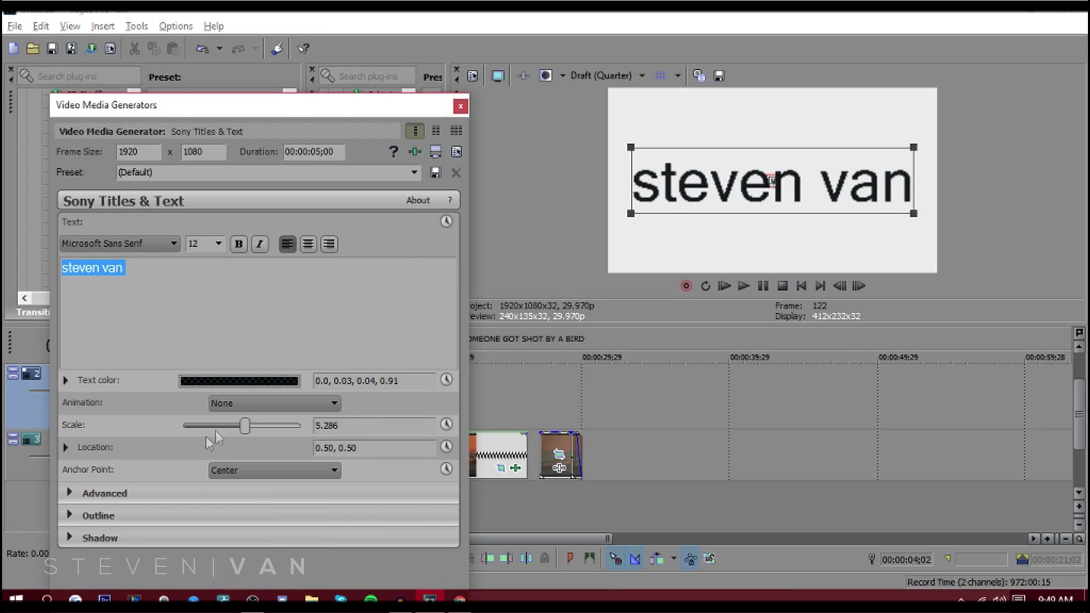
Step: Shrink the title to about half size, keep no animation, and widen the letter tracking
{"action": "left_click_drag", "start_coordinate": [247, 427], "coordinate": [213, 426]}
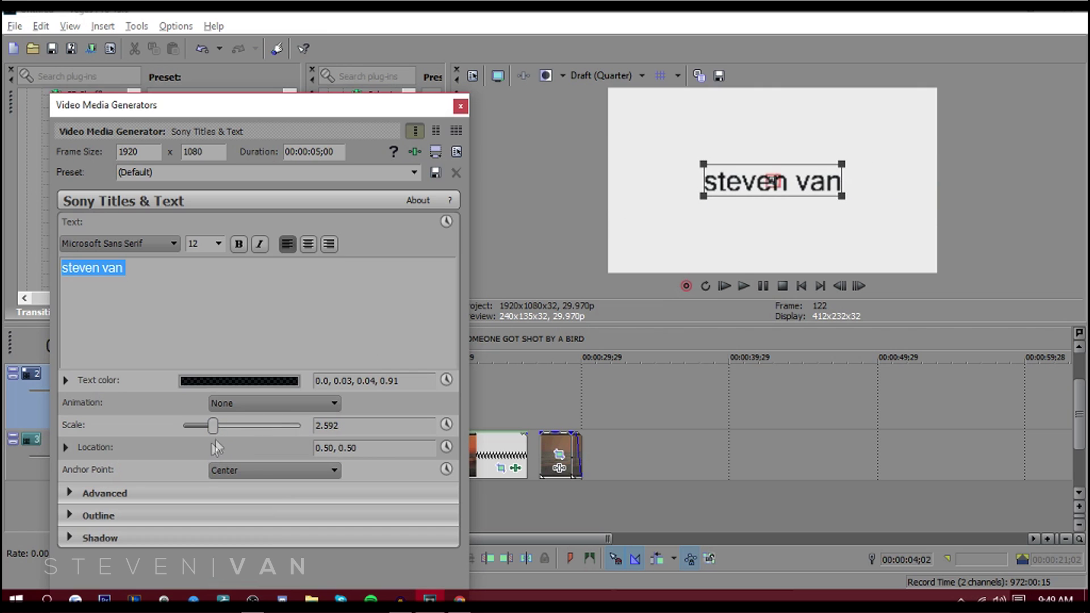
{"action": "left_click", "coordinate": [240, 403]}
{"action": "left_click", "coordinate": [240, 401]}
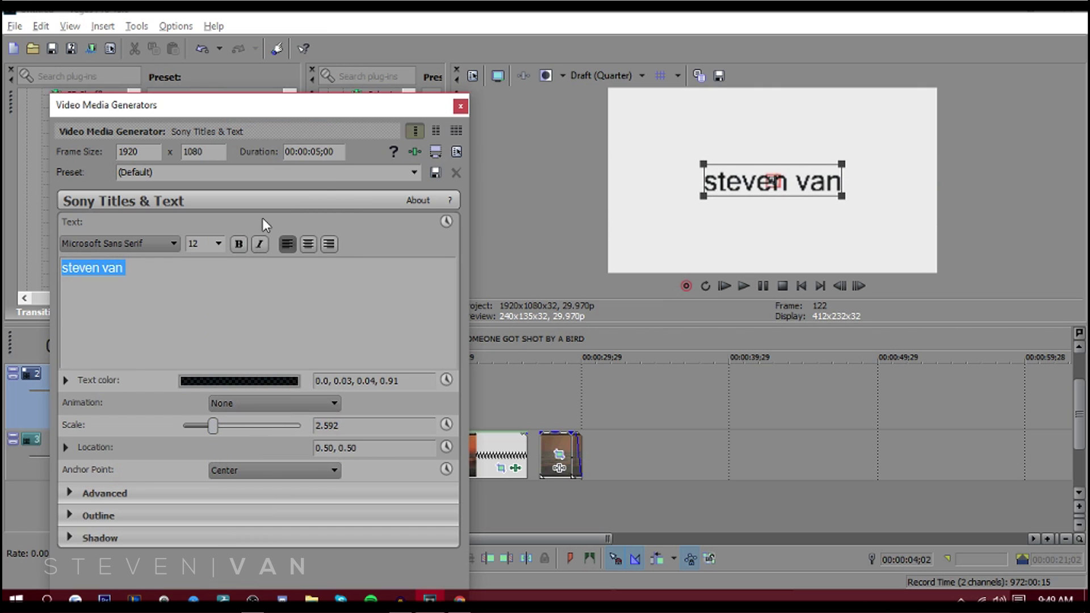
{"action": "left_click", "coordinate": [72, 492]}
{"action": "left_click_drag", "start_coordinate": [241, 538], "coordinate": [322, 534]}
Step: Give the title a pinkish-red background and close the title settings
{"action": "left_click", "coordinate": [230, 512]}
{"action": "left_click", "coordinate": [322, 505]}
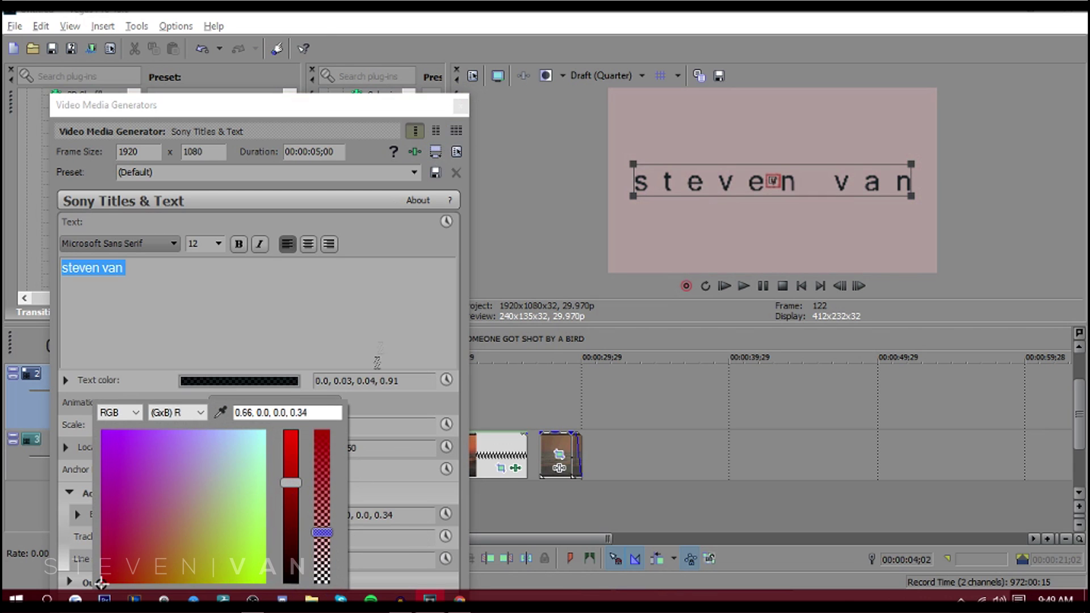
{"action": "left_click", "coordinate": [461, 107]}
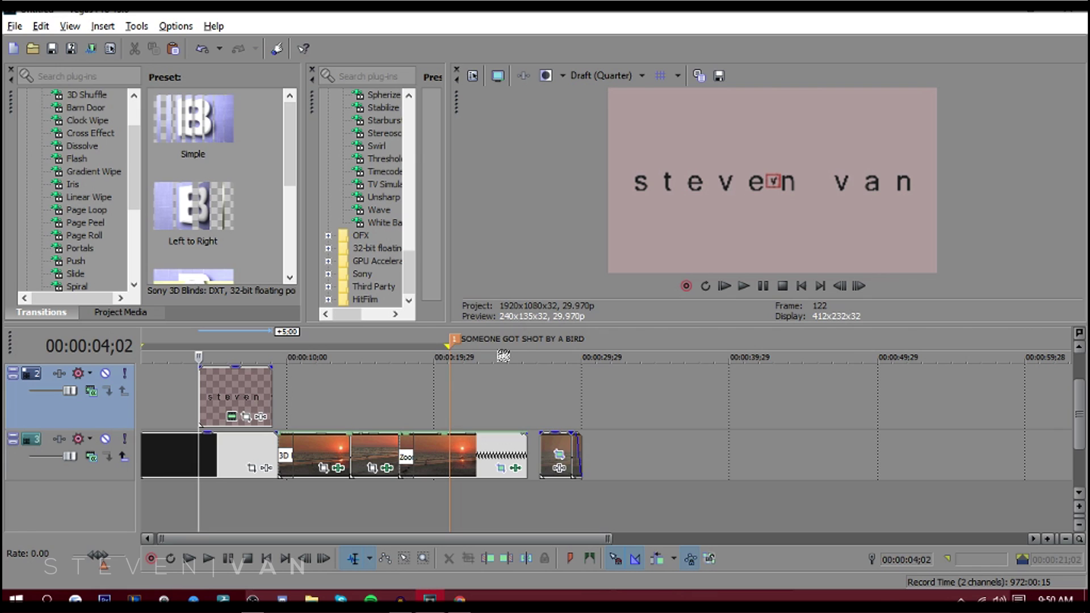